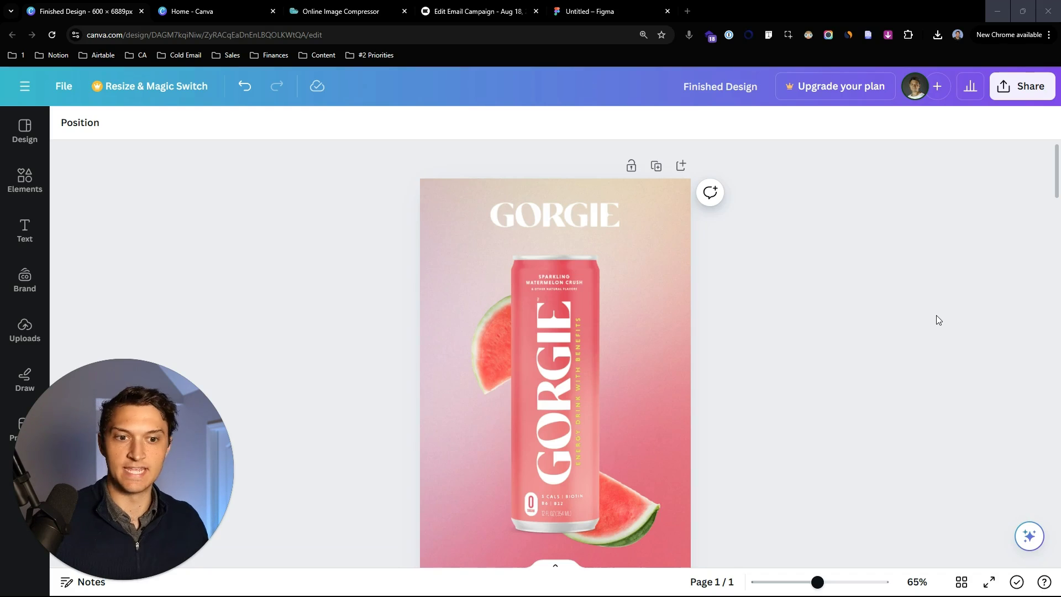
# Review the finished Gorgie design from the hero can to the cocktail photo, then switch to the Klaviyo campaign
pyautogui.scroll(-10, 897, 318)
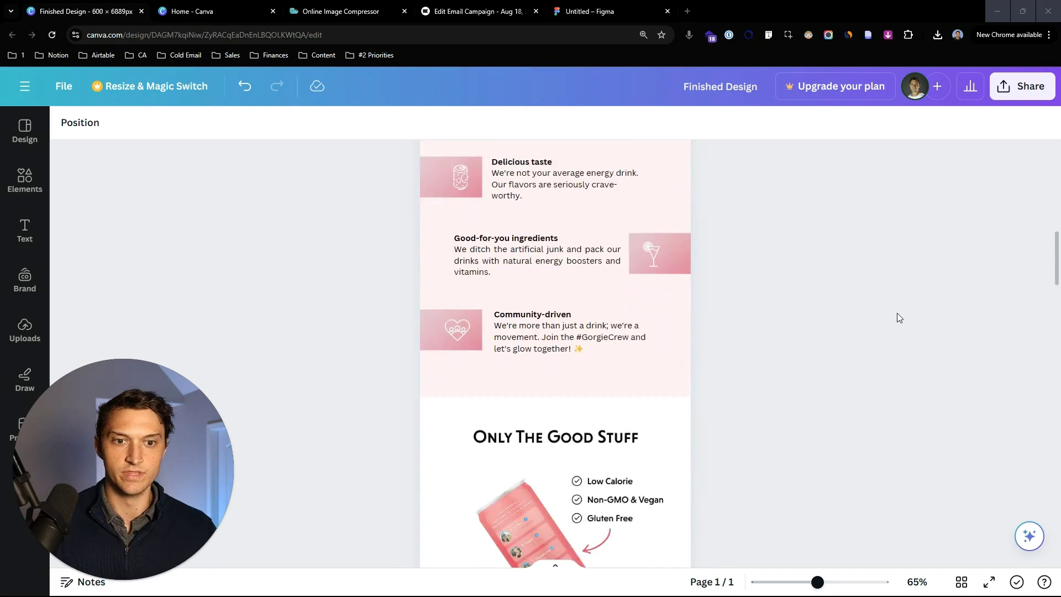
pyautogui.scroll(-15, 897, 317)
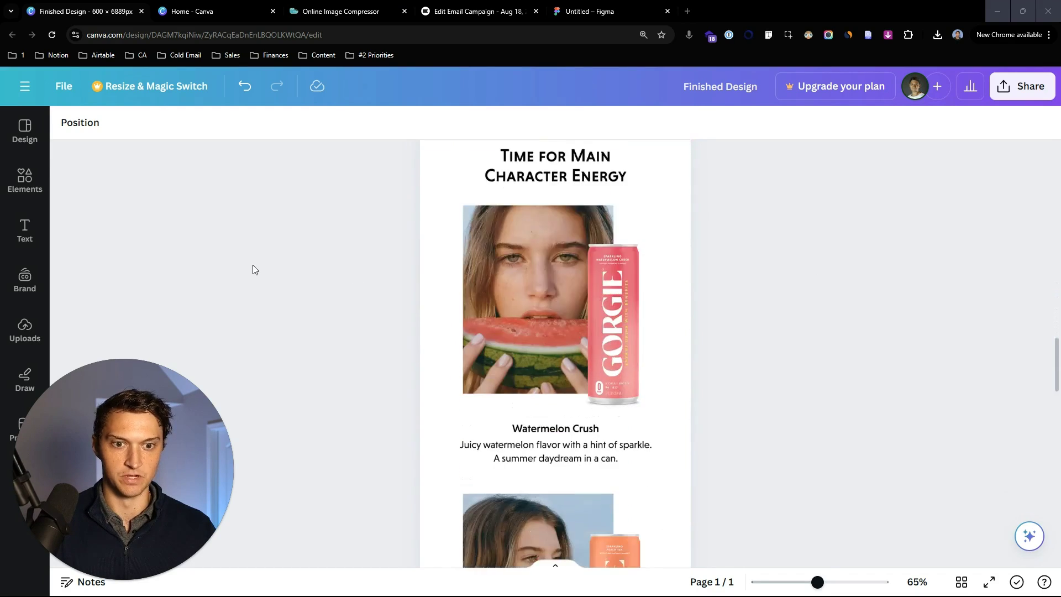
pyautogui.scroll(-10, 255, 265)
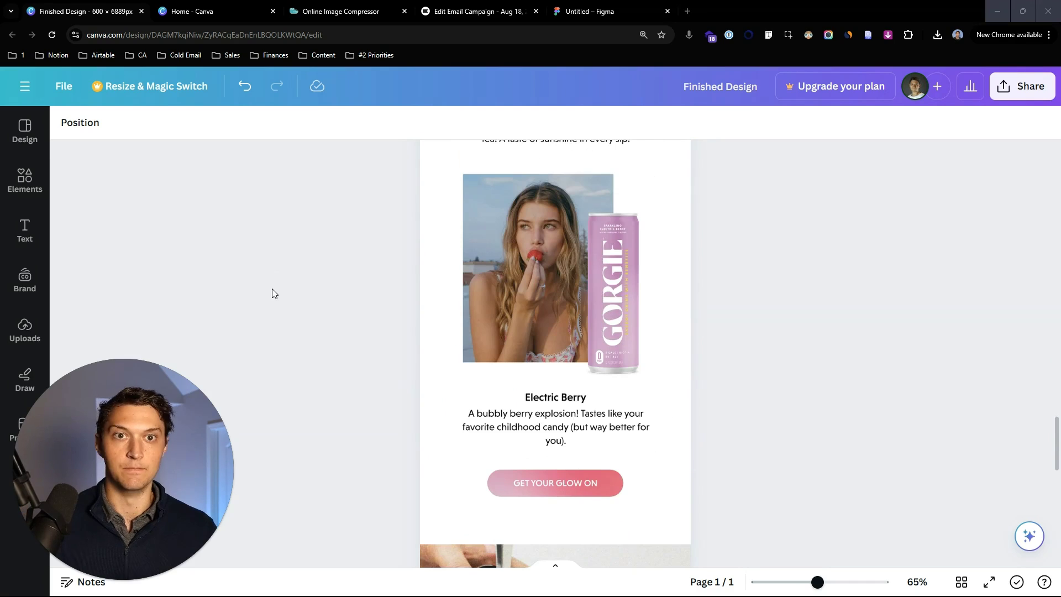
pyautogui.scroll(-5, 276, 290)
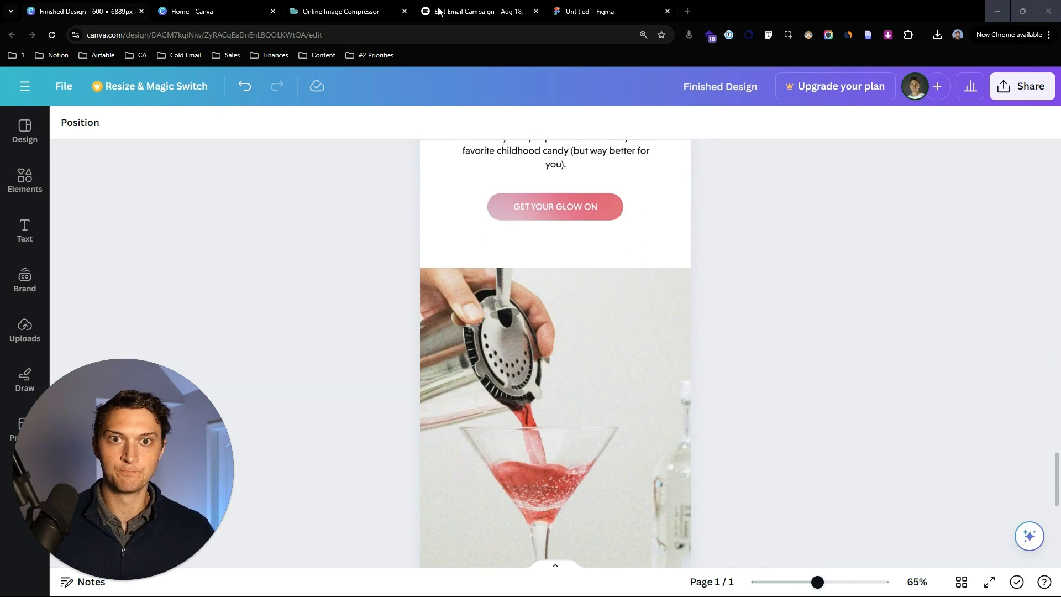
pyautogui.click(438, 10)
pyautogui.scroll(-5, 891, 248)
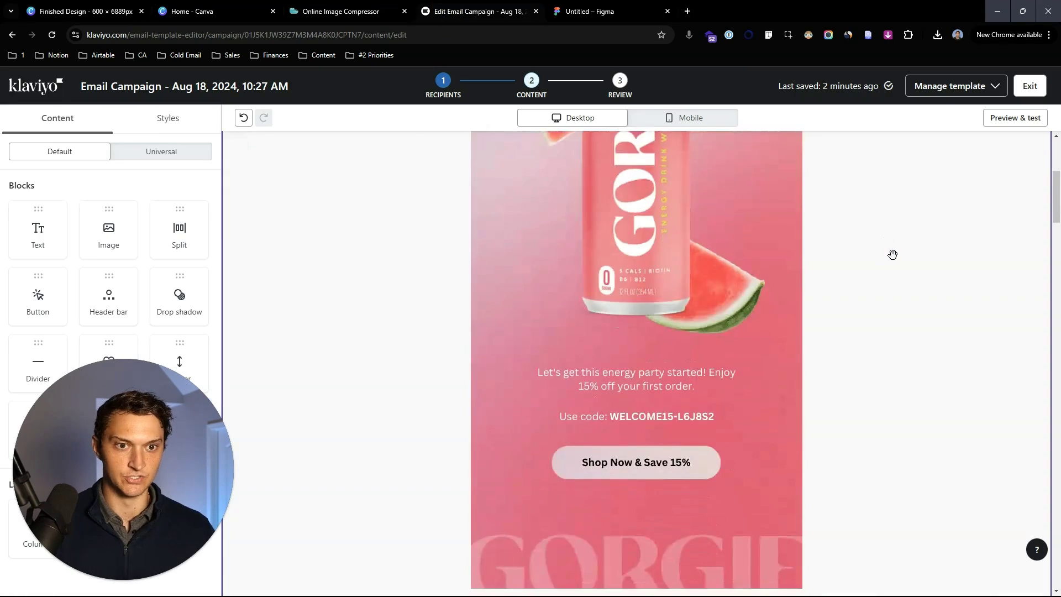
pyautogui.scroll(-20, 892, 255)
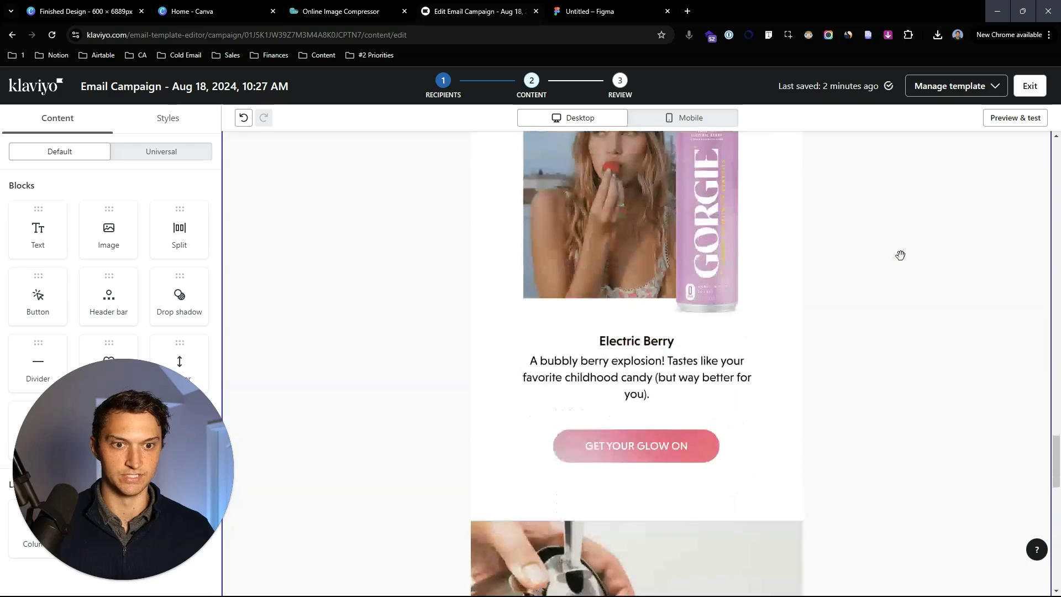
pyautogui.scroll(-6, 902, 254)
pyautogui.scroll(20, 904, 254)
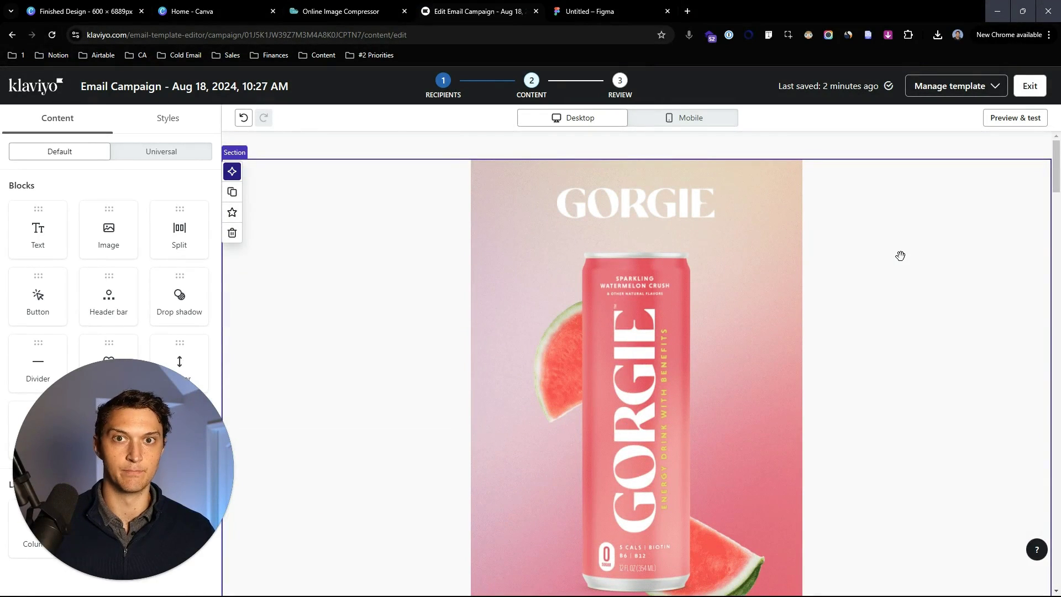
# Create a new custom-size Canva design of 600 × 6889 px from the Home page
pyautogui.click(201, 11)
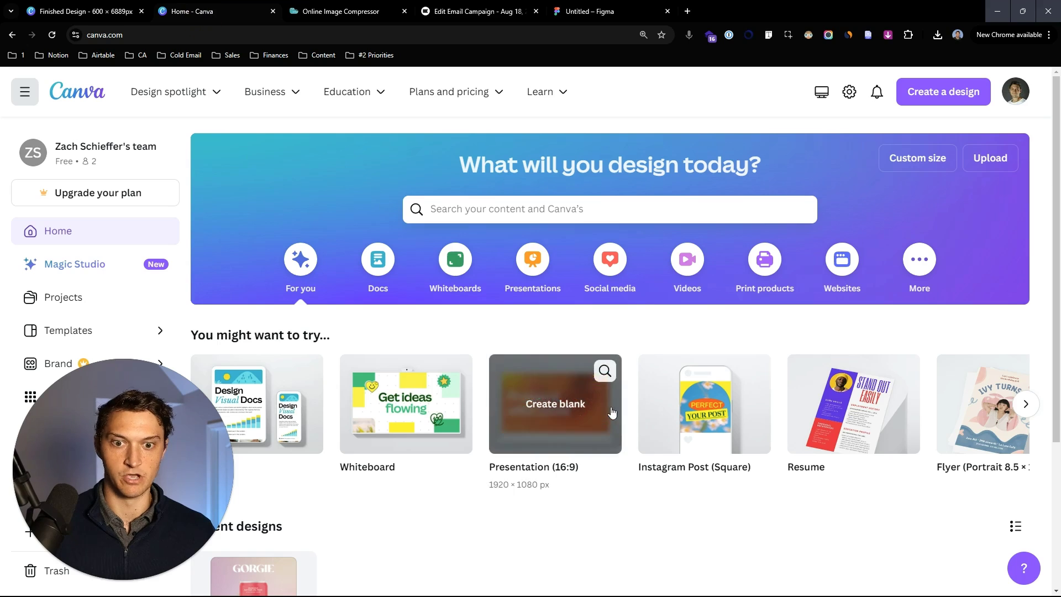
pyautogui.click(968, 97)
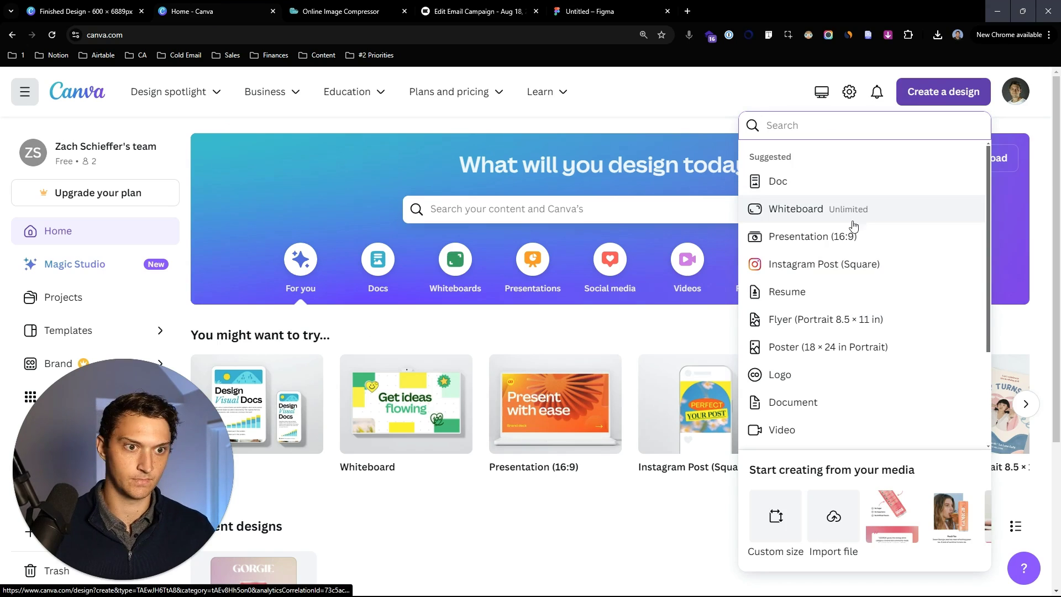
pyautogui.click(776, 517)
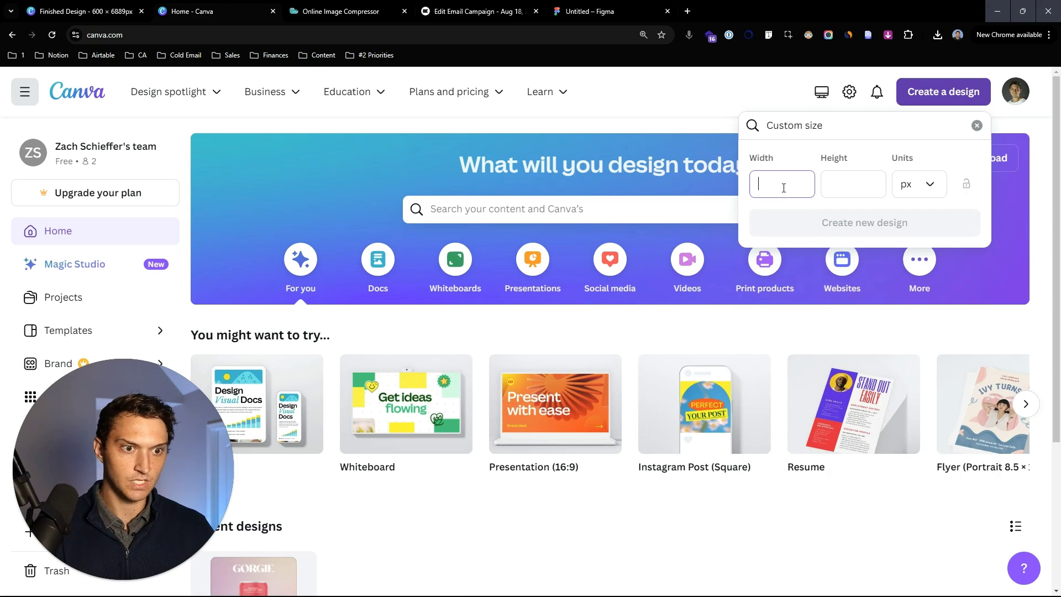
pyautogui.write('600')
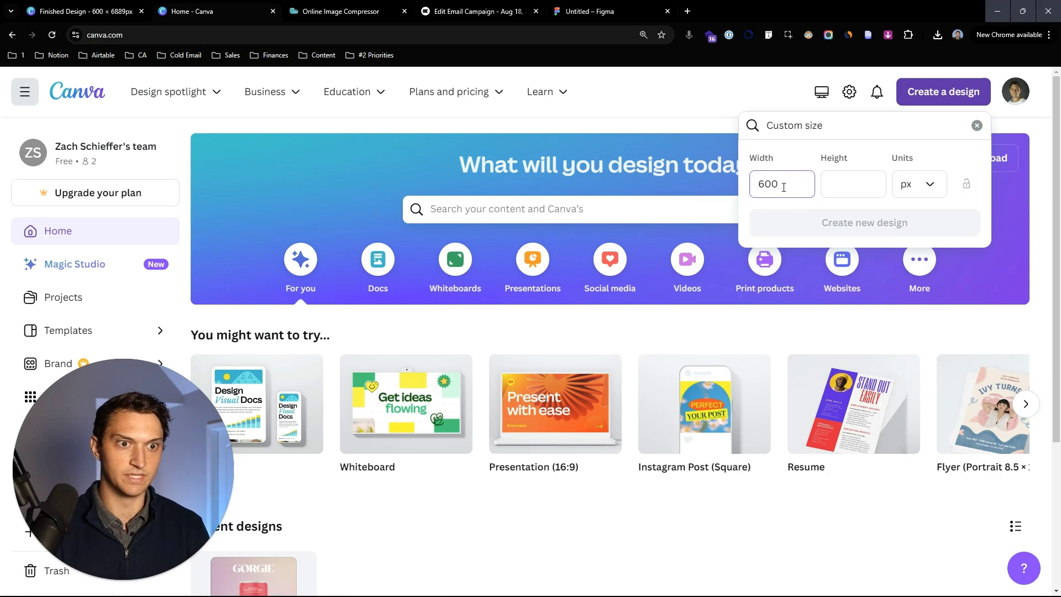
pyautogui.press('Tab')
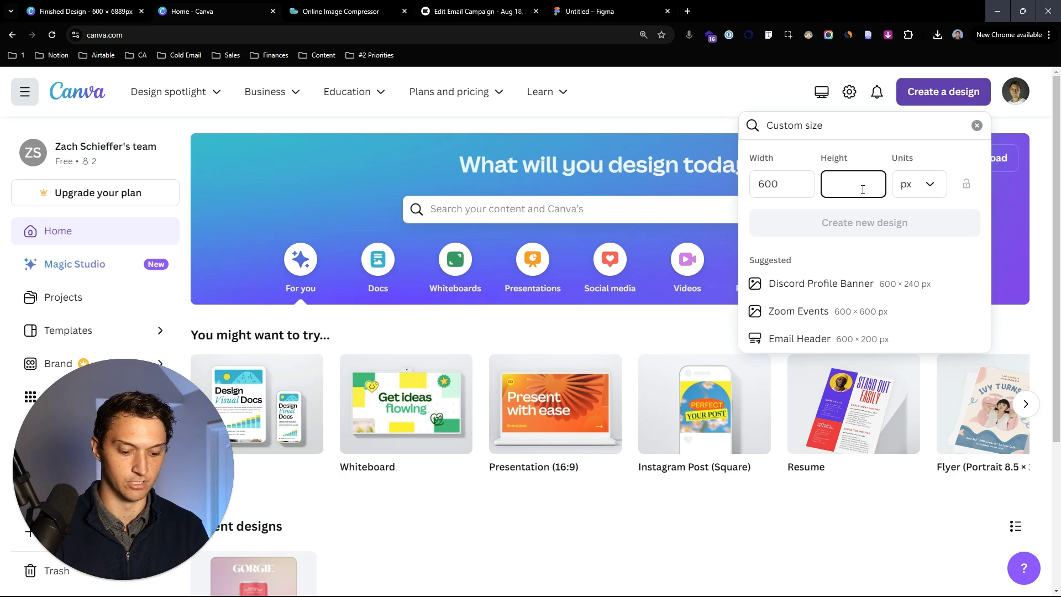
pyautogui.write('6889')
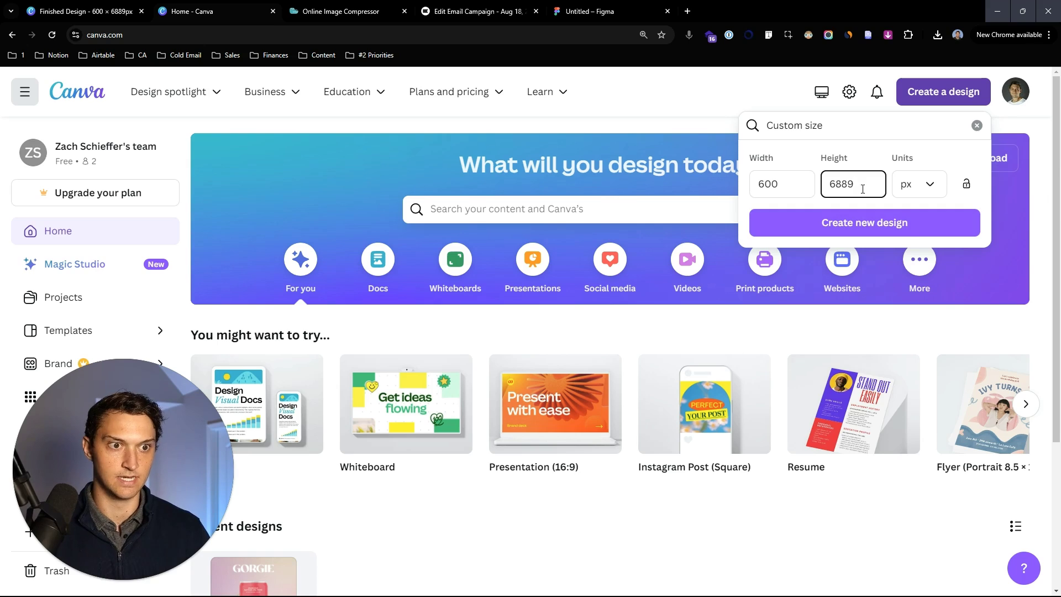
pyautogui.click(895, 221)
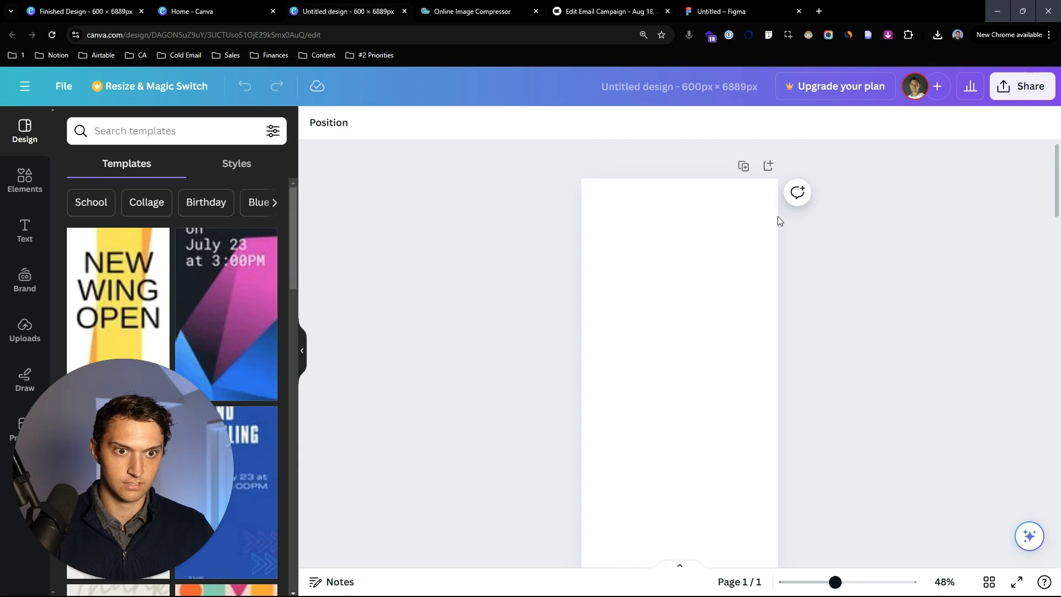
# Copy the pink gradient from the finished design and paste it as the new page's background
pyautogui.click(105, 11)
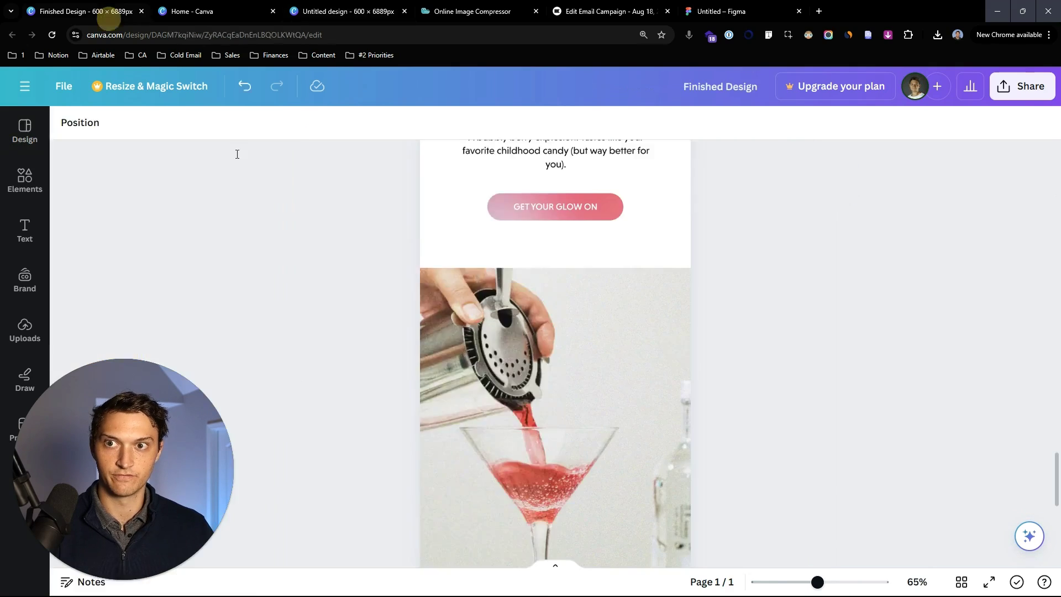
pyautogui.hotkey('ctrl', 'w')
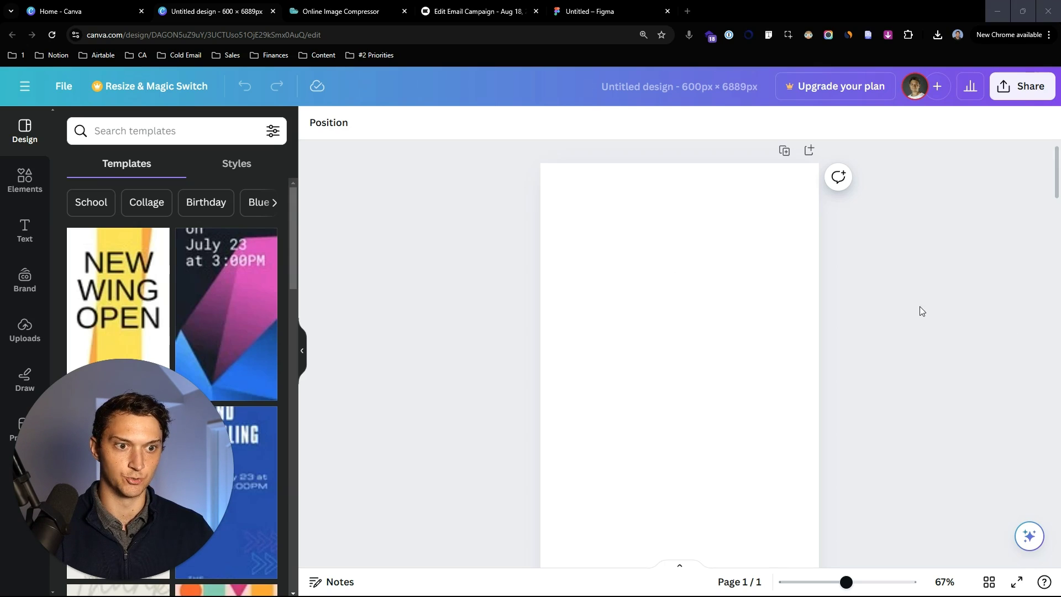
pyautogui.hotkey('ctrl', 'v')
pyautogui.scroll(-6, 915, 343)
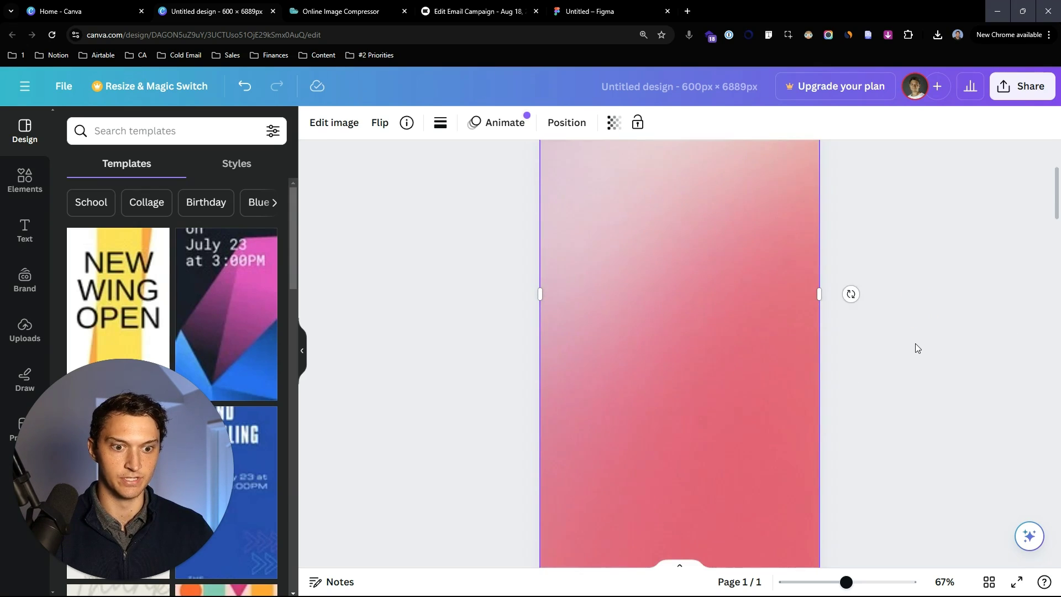
pyautogui.scroll(6, 914, 343)
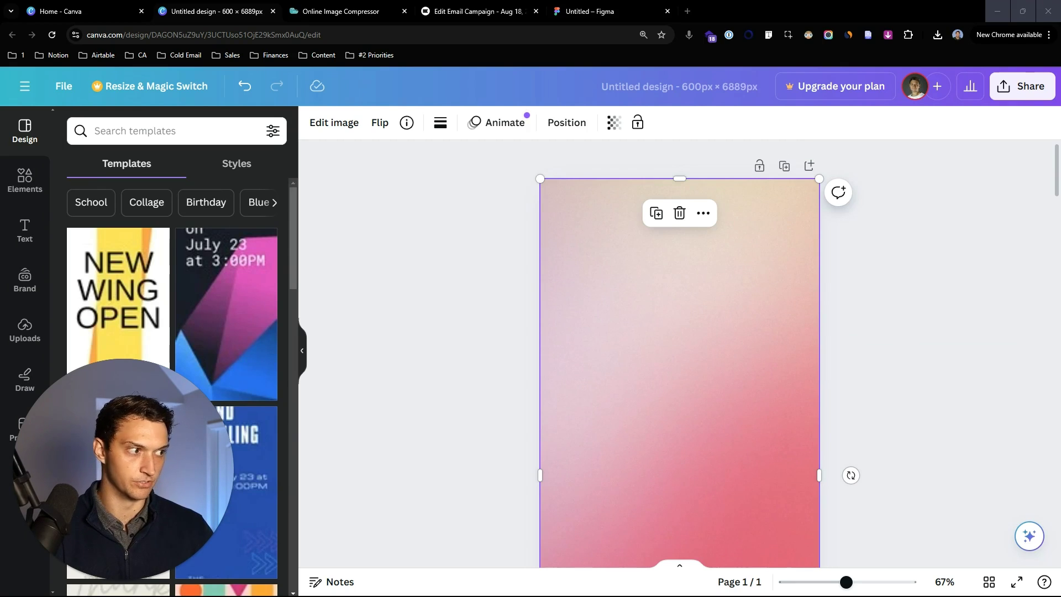
# Paste the white GORGIE logo and centre it near the top of the page
pyautogui.click(899, 289)
pyautogui.hotkey('ctrl', 'v')
pyautogui.moveTo(708, 221)
pyautogui.mouseDown()
pyautogui.moveTo(711, 202)
pyautogui.moveTo(712, 212)
pyautogui.mouseUp()
pyautogui.click(929, 247)
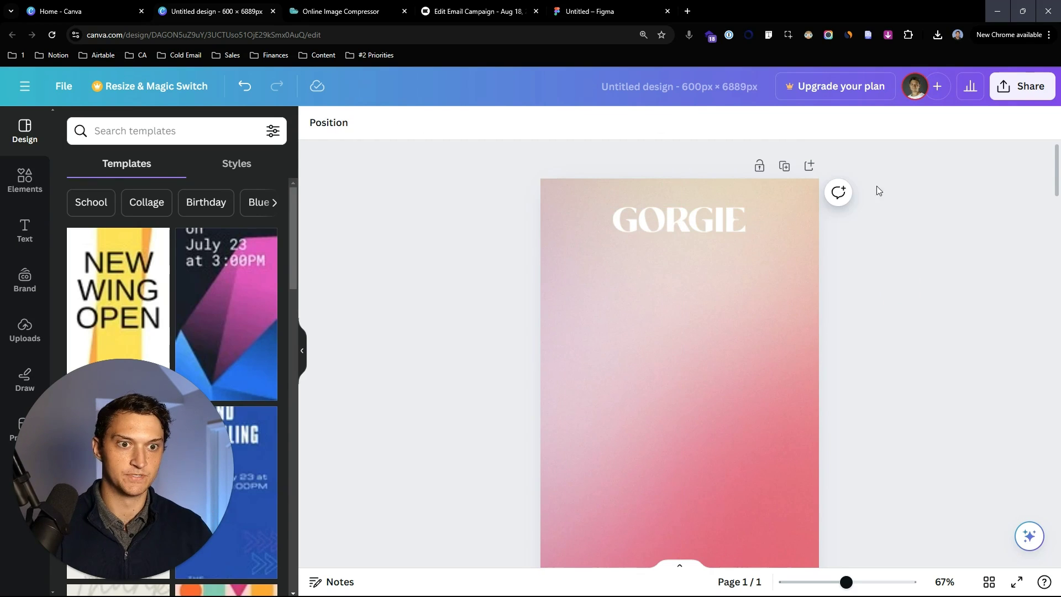
pyautogui.scroll(-1, 680, 237)
pyautogui.scroll(1, 681, 237)
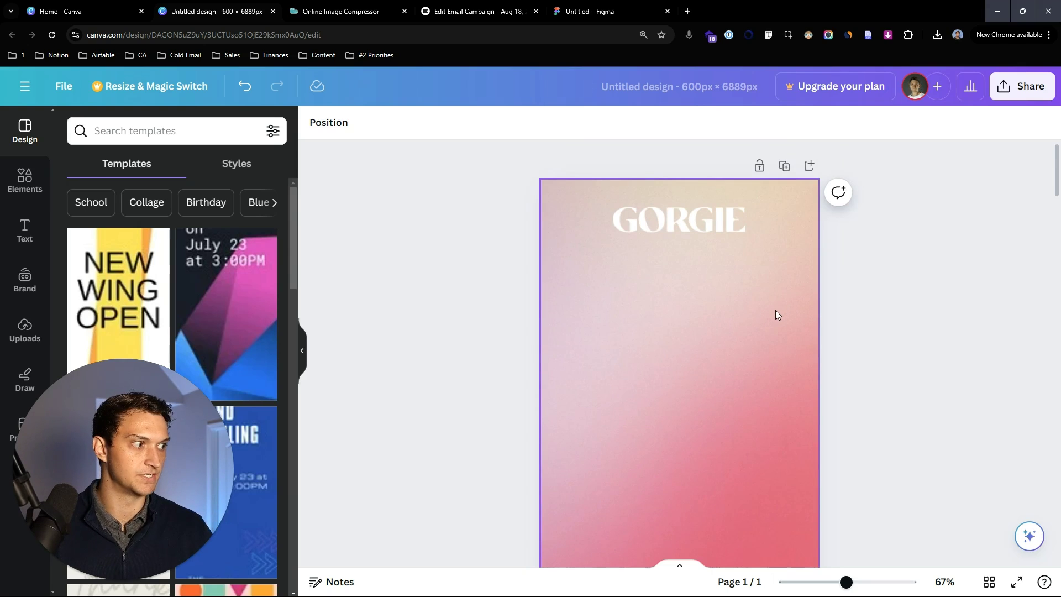
pyautogui.scroll(-1, 776, 312)
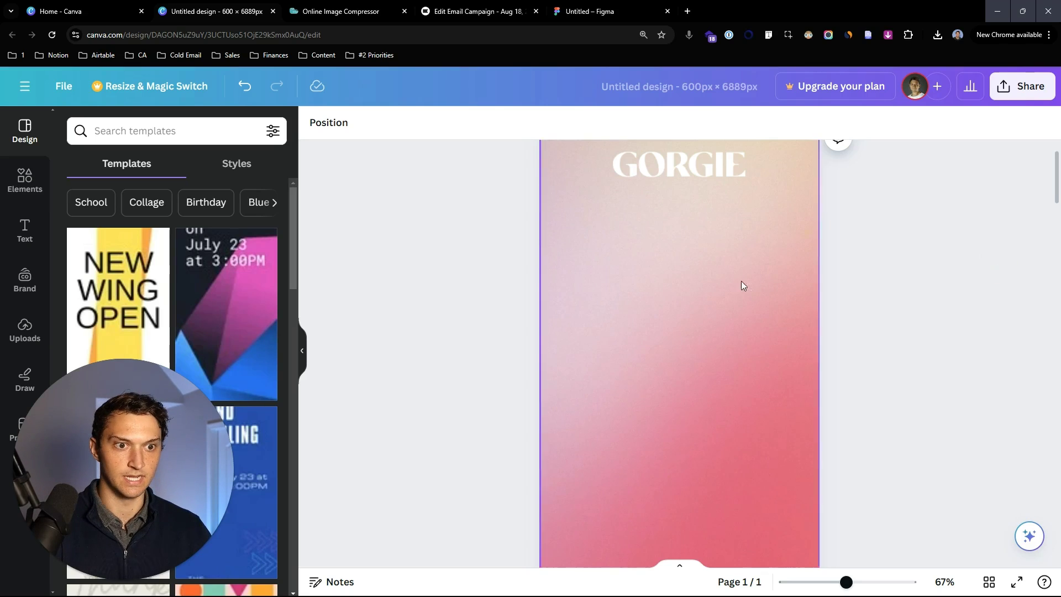
# Paste the 'Enjoy 15% off your first order' headline under GORGIE, enlarged and bold
pyautogui.write("Let's get this energy party started! Enjoy 15% off your first order.")
pyautogui.moveTo(724, 540); pyautogui.dragTo(723, 213)
pyautogui.doubleClick(645, 219)
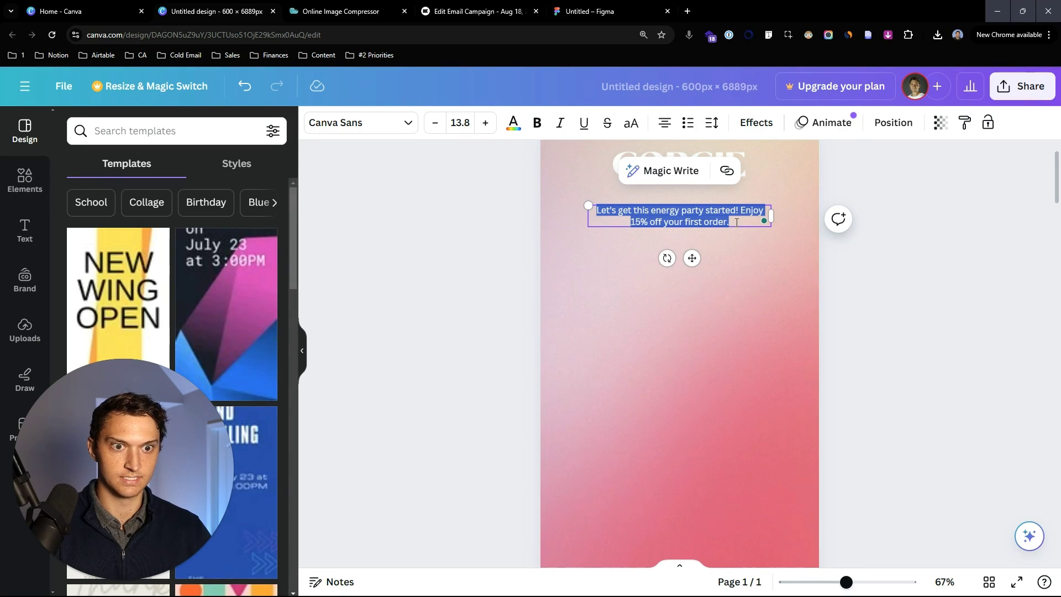
pyautogui.click(550, 190)
pyautogui.click(655, 213)
pyautogui.doubleClick(654, 214)
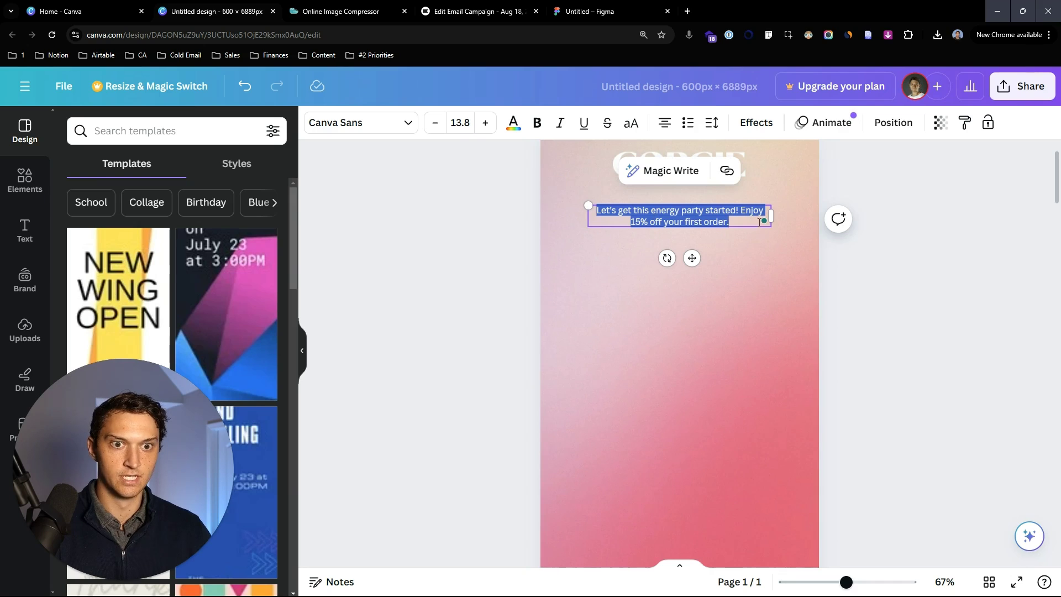
pyautogui.moveTo(772, 227)
pyautogui.mouseDown()
pyautogui.moveTo(778, 237)
pyautogui.moveTo(791, 228)
pyautogui.mouseUp()
pyautogui.hotkey('ctrl', 'b')
pyautogui.click(732, 289)
pyautogui.doubleClick(659, 208)
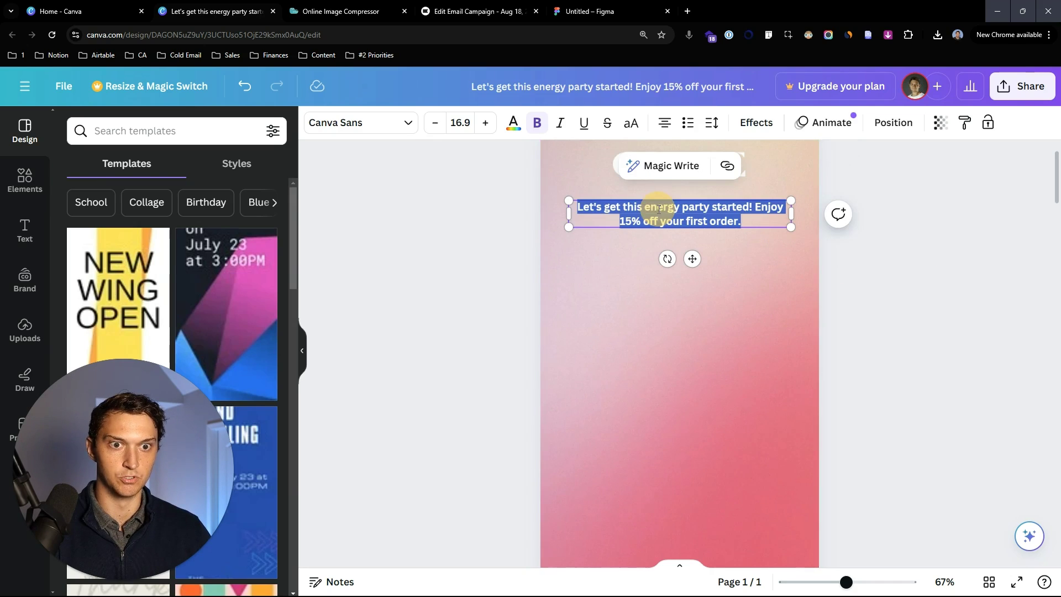
pyautogui.click(914, 274)
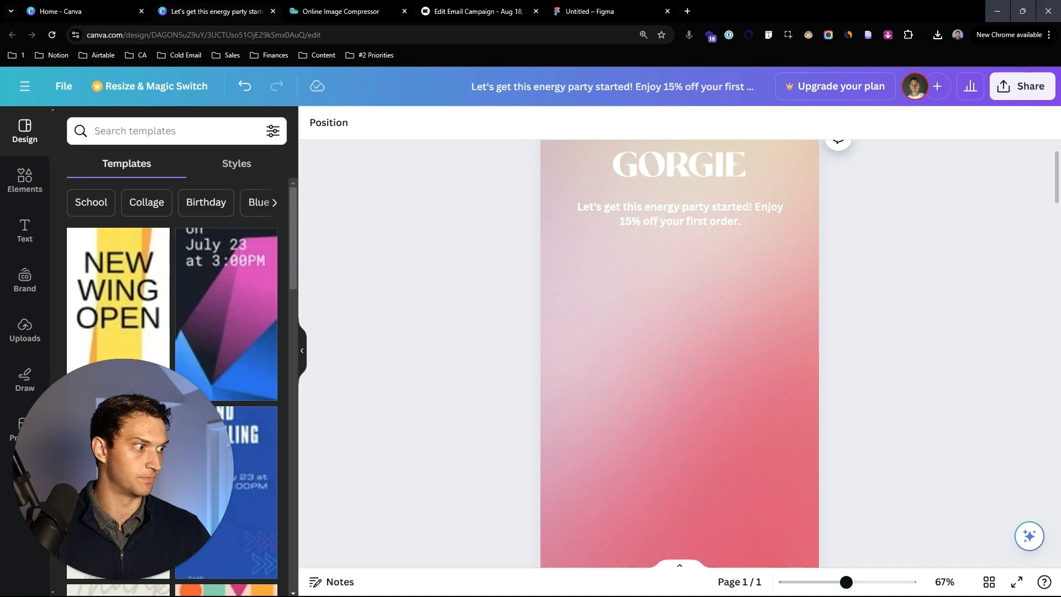
# Paste the discount-code line and position it beneath the headline
pyautogui.hotkey('ctrl', 'v')
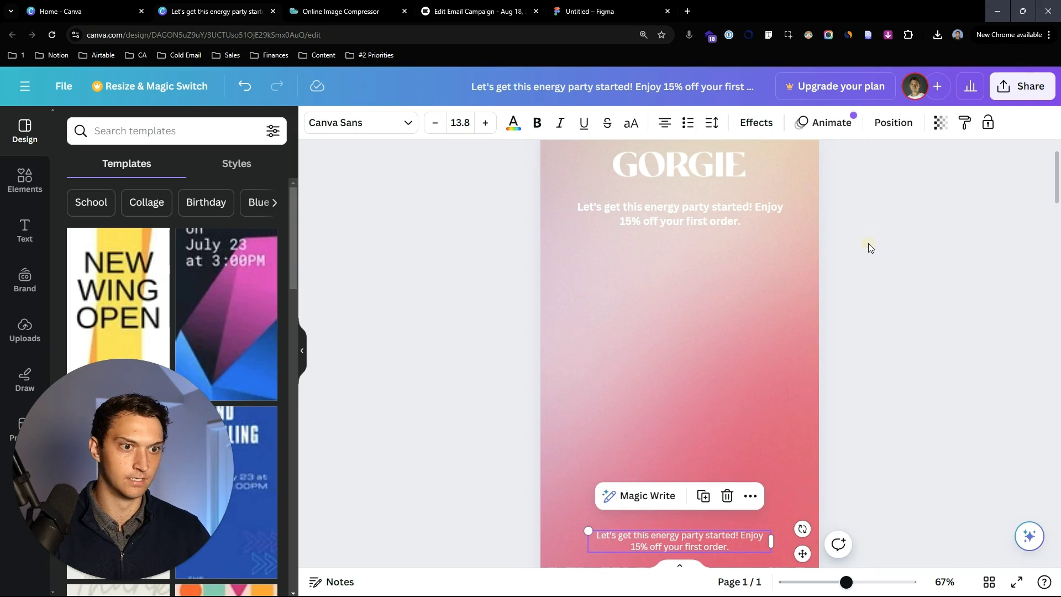
pyautogui.moveTo(717, 472); pyautogui.dragTo(726, 271)
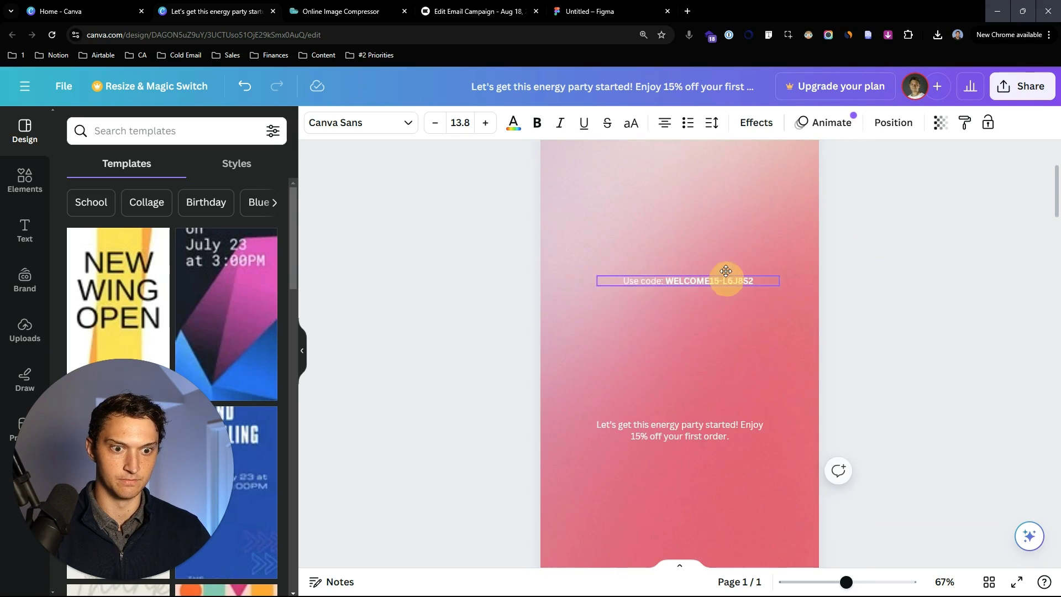
pyautogui.scroll(3, 724, 271)
pyautogui.moveTo(757, 400); pyautogui.dragTo(729, 342)
pyautogui.scroll(-3, 701, 359)
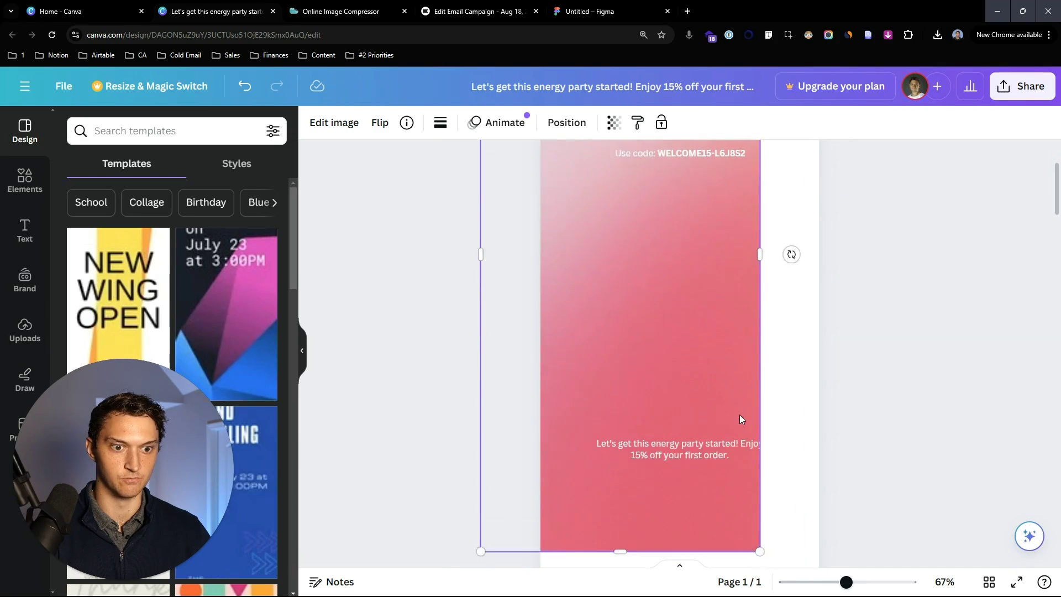
pyautogui.scroll(-1, 741, 420)
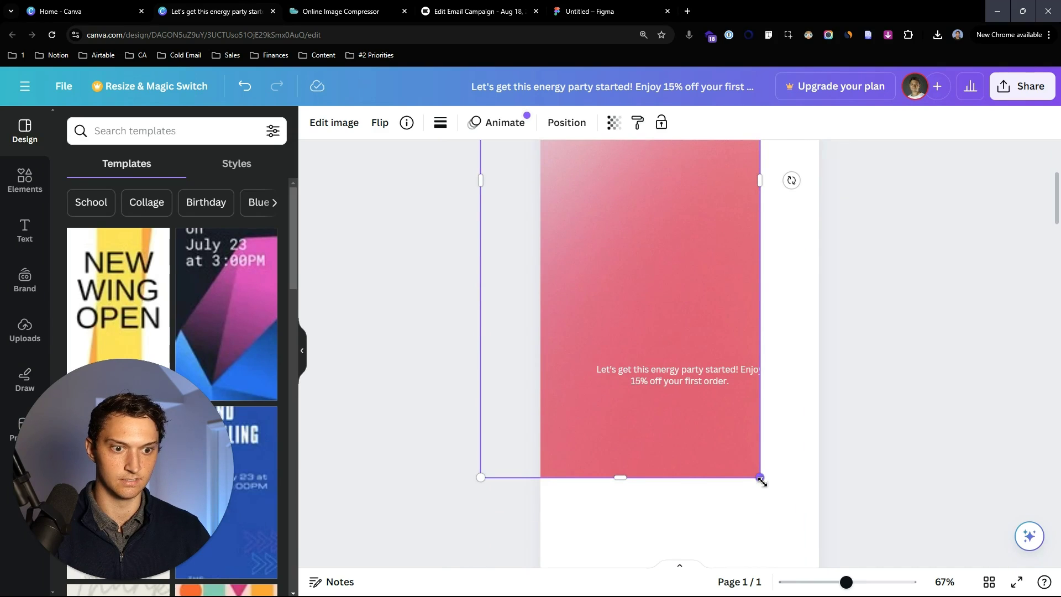
# Stretch the pink gradient background image to fill the email page
pyautogui.moveTo(688, 326); pyautogui.dragTo(715, 341)
pyautogui.rightClick(715, 341)
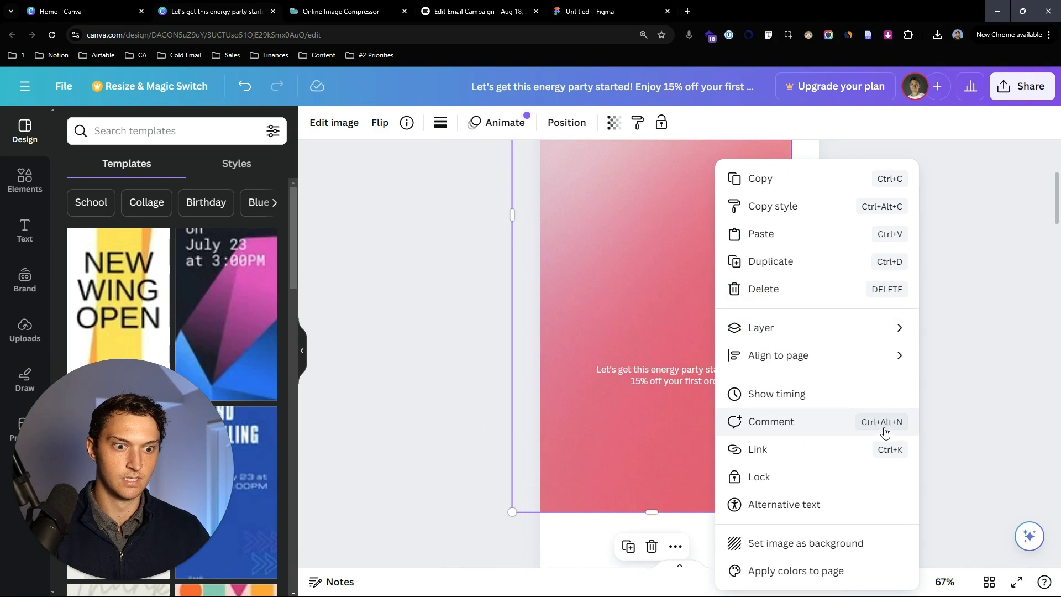
pyautogui.click(700, 267)
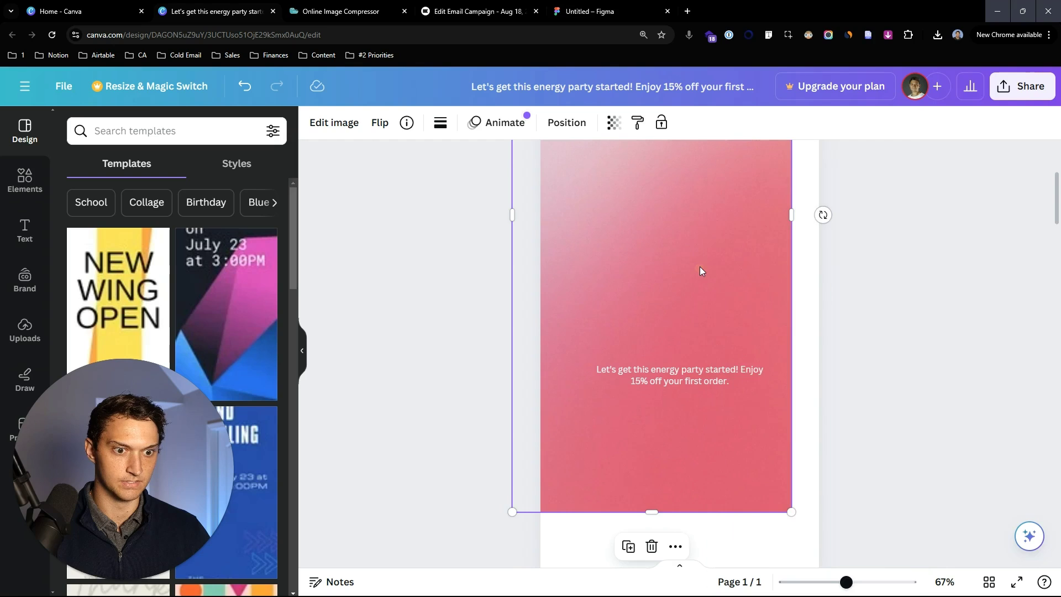
pyautogui.scroll(1, 701, 266)
pyautogui.moveTo(721, 406); pyautogui.dragTo(750, 253)
pyautogui.scroll(-1, 750, 253)
pyautogui.scroll(-1, 750, 253)
pyautogui.scroll(1, 721, 264)
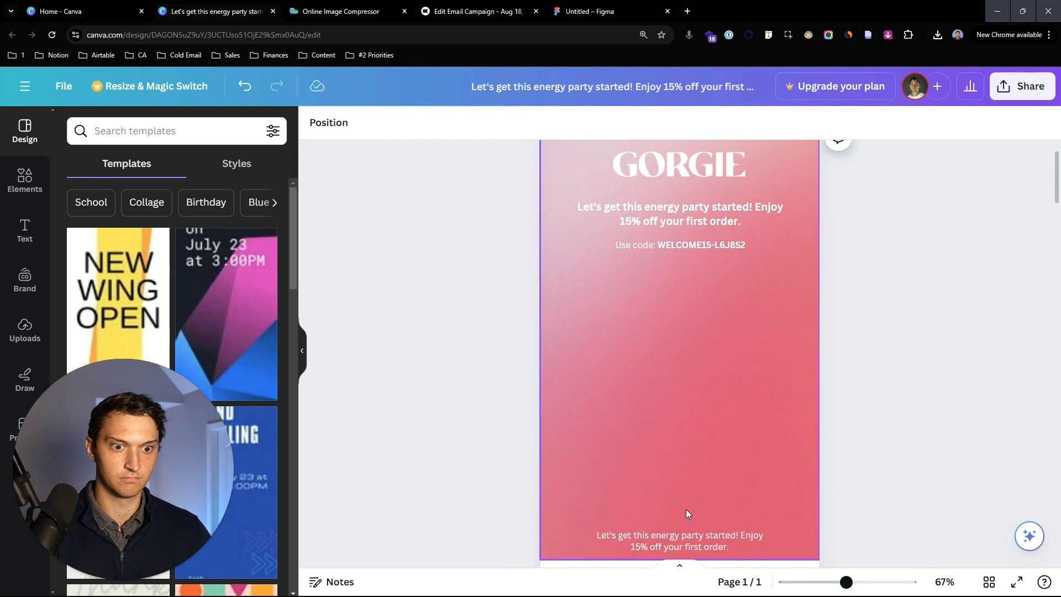
# Delete the duplicate caption at the bottom of the page
pyautogui.click(677, 535)
pyautogui.press('Delete')
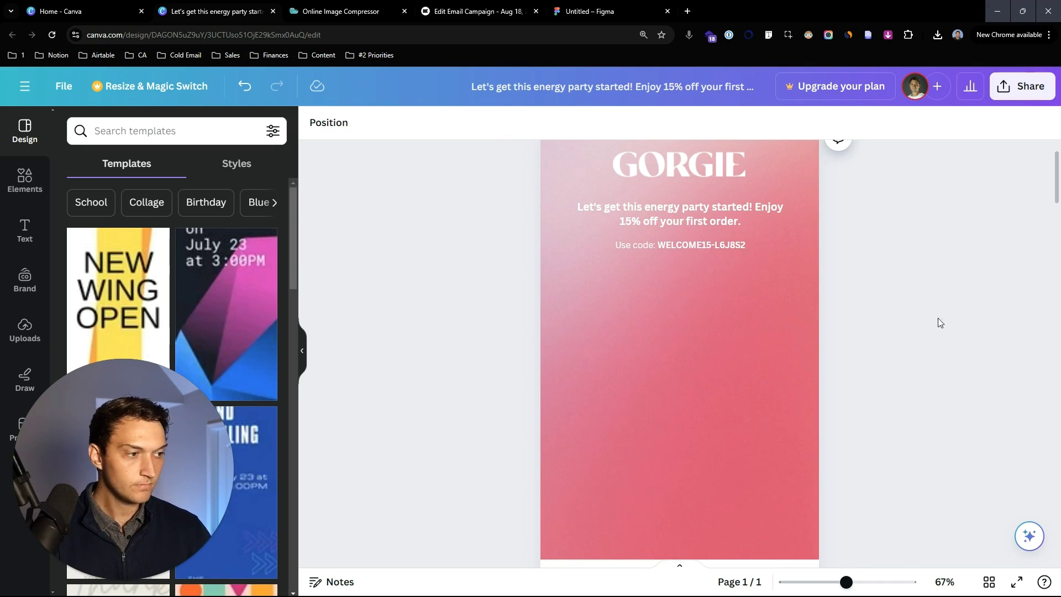
pyautogui.scroll(-1, 917, 324)
pyautogui.scroll(1, 915, 322)
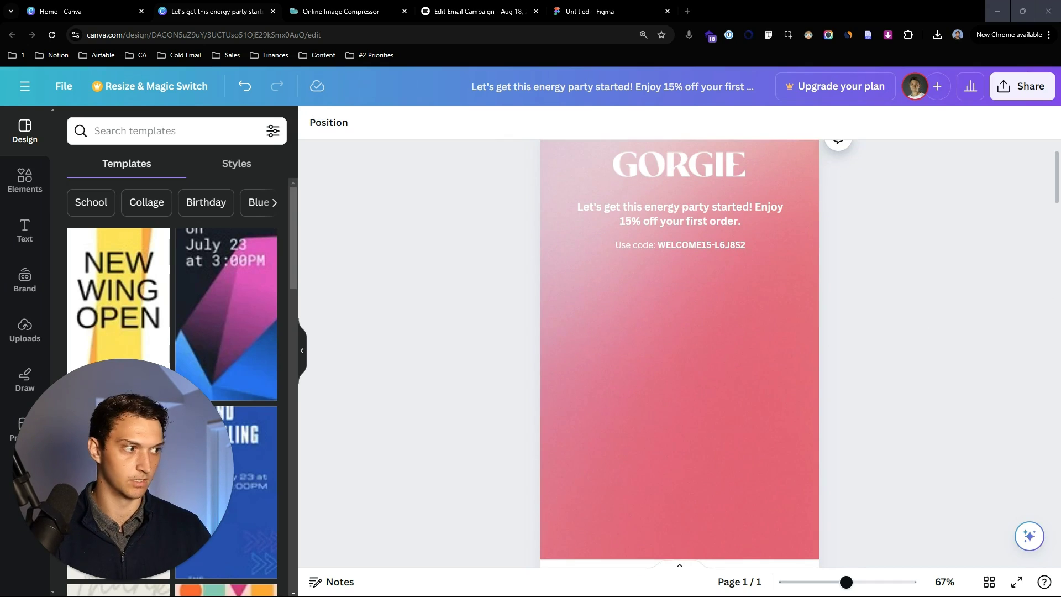
# Paste the Gorgie can, shrink it to about 258 × 622, and centre it below the code
pyautogui.hotkey('ctrl', 'v')
pyautogui.moveTo(691, 280); pyautogui.dragTo(694, 337)
pyautogui.scroll(-2, 718, 343)
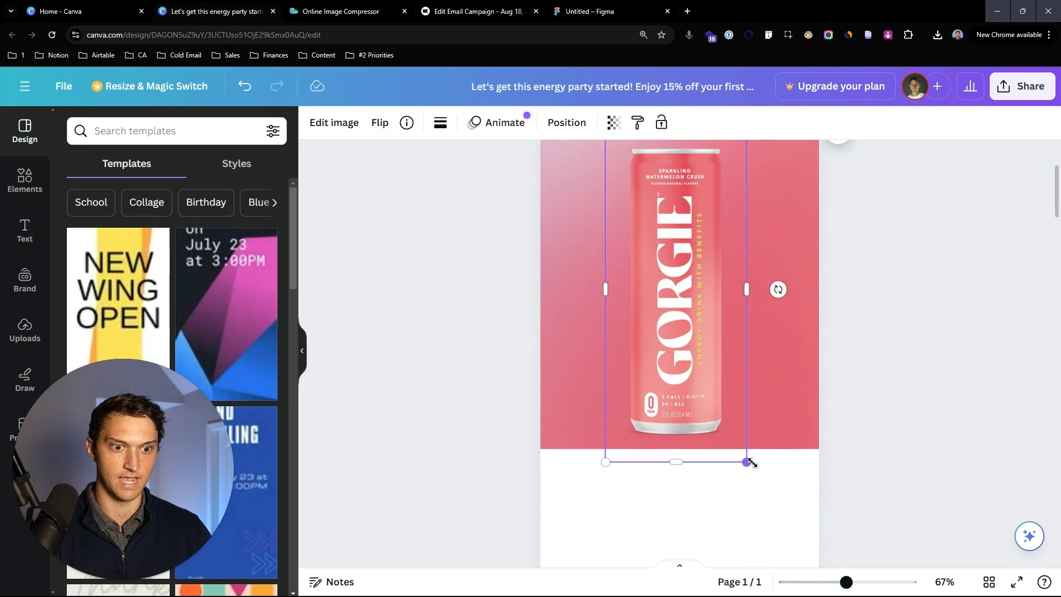
pyautogui.moveTo(746, 460); pyautogui.dragTo(708, 415)
pyautogui.hotkey('ctrl', 'z')
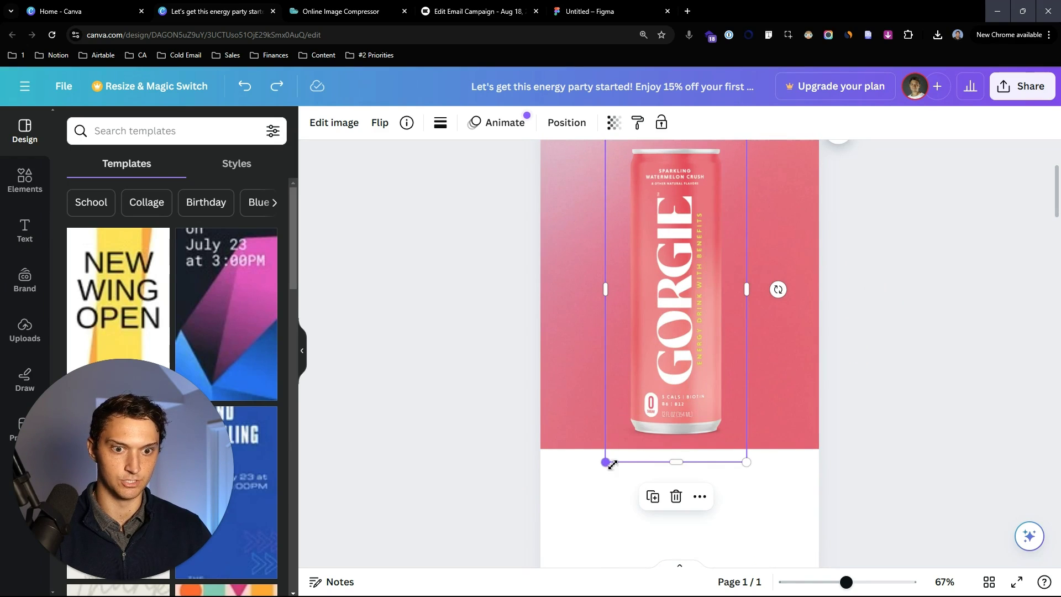
pyautogui.moveTo(608, 450); pyautogui.dragTo(652, 412)
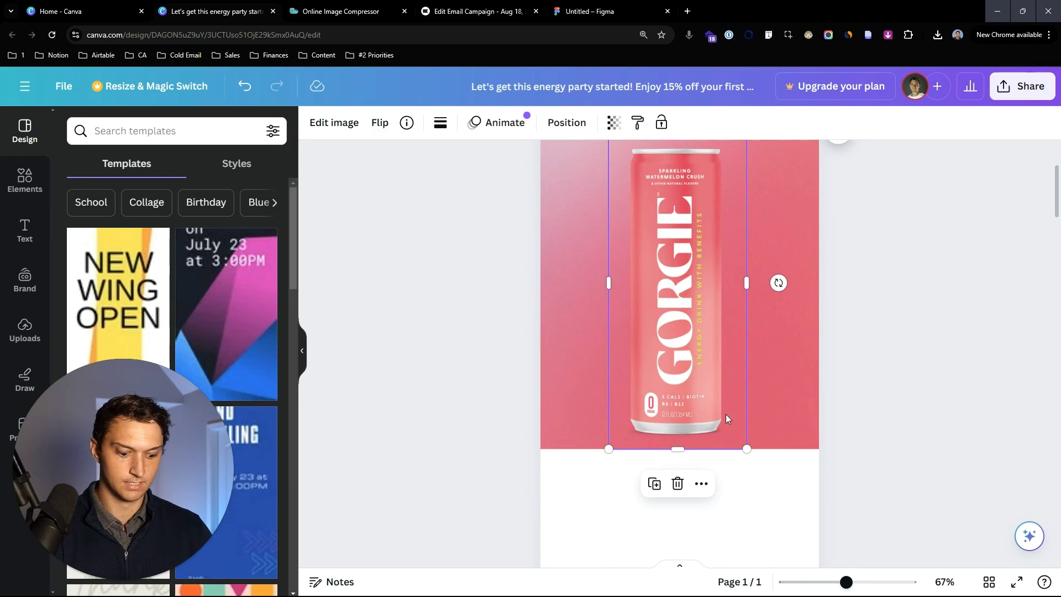
pyautogui.moveTo(746, 448); pyautogui.dragTo(721, 410)
pyautogui.scroll(2, 658, 372)
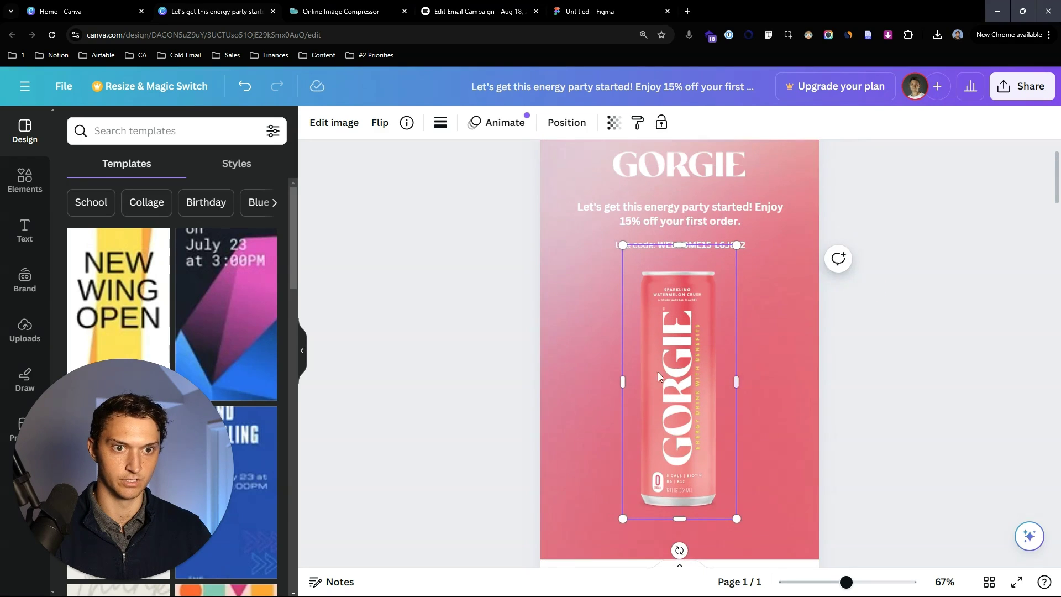
pyautogui.moveTo(658, 371); pyautogui.dragTo(684, 374)
pyautogui.click(847, 386)
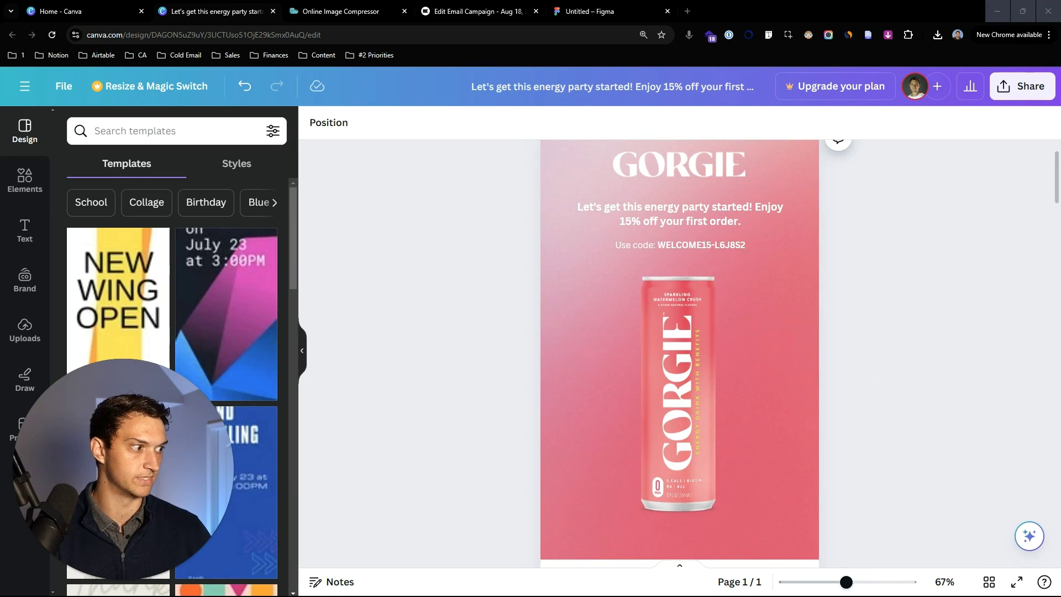
# Add a smaller watermelon slice at the lower can and send it behind the can
pyautogui.hotkey('ctrl', 'v')
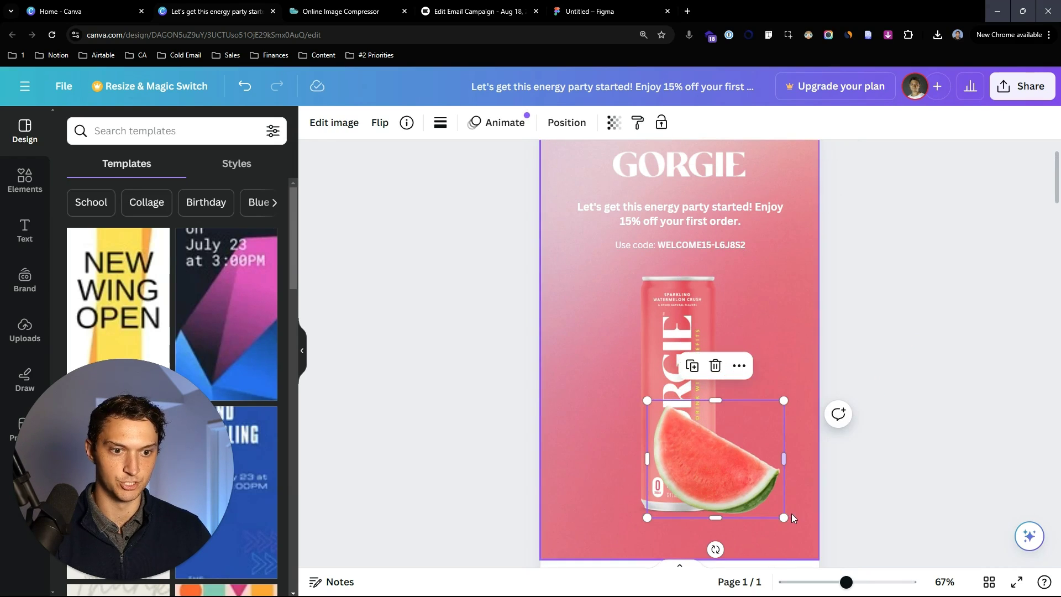
pyautogui.moveTo(784, 517); pyautogui.dragTo(728, 489)
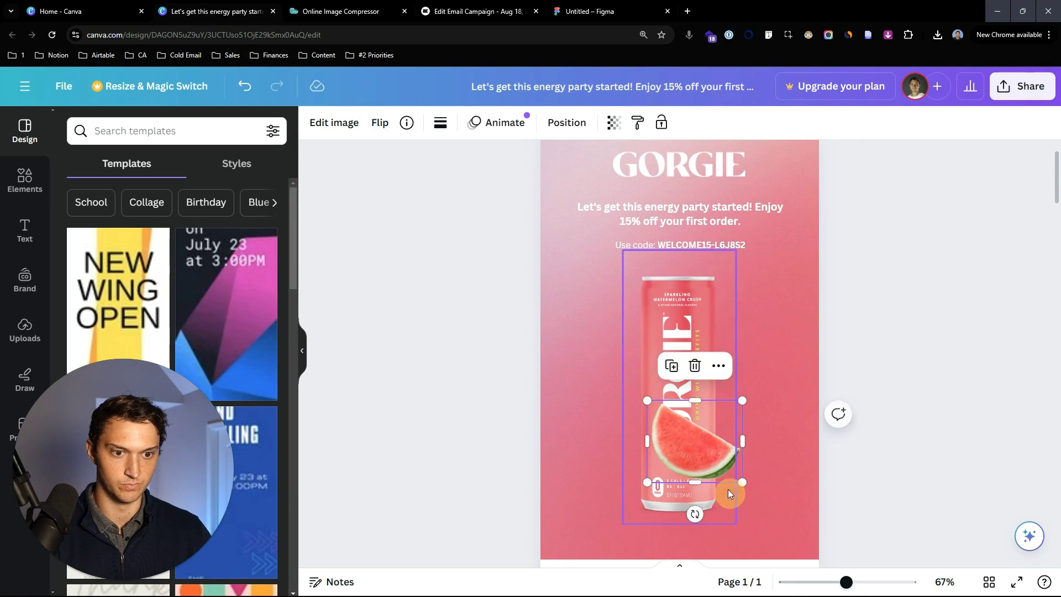
pyautogui.moveTo(713, 447); pyautogui.dragTo(732, 482)
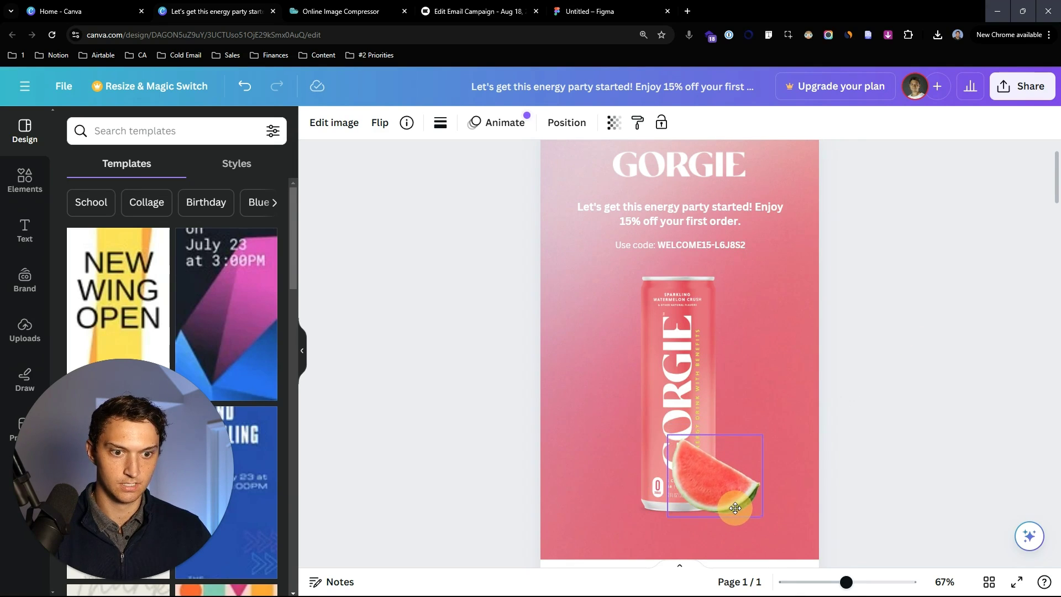
pyautogui.rightClick(737, 473)
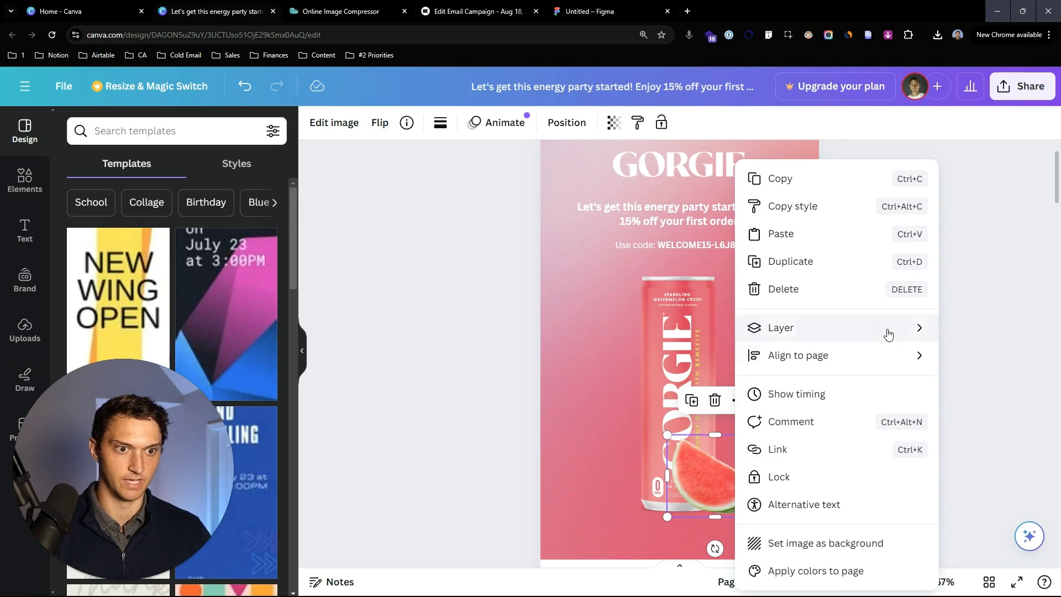
pyautogui.moveTo(888, 332)
pyautogui.click(635, 383)
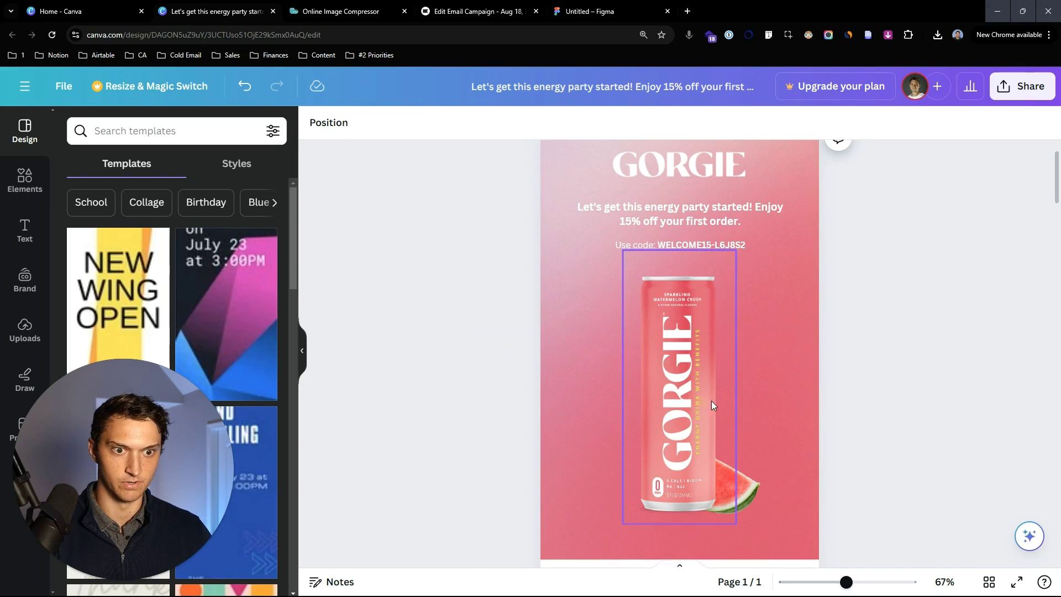
# Tuck a second, smaller watermelon slice at the can top and bring the can to front
pyautogui.moveTo(711, 400); pyautogui.dragTo(627, 315)
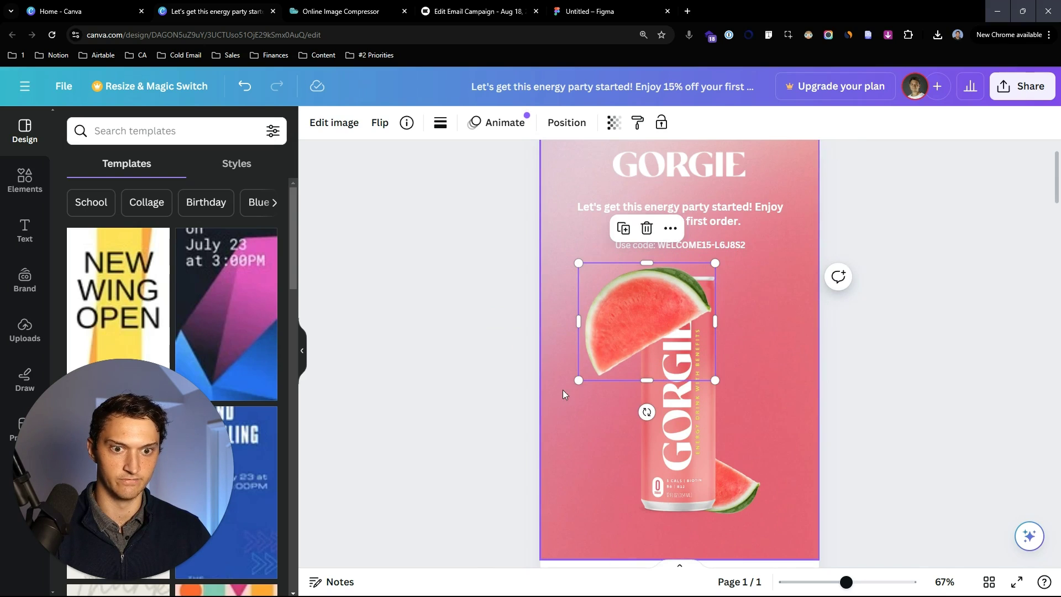
pyautogui.moveTo(579, 380)
pyautogui.mouseDown()
pyautogui.moveTo(603, 367)
pyautogui.moveTo(579, 379)
pyautogui.mouseUp()
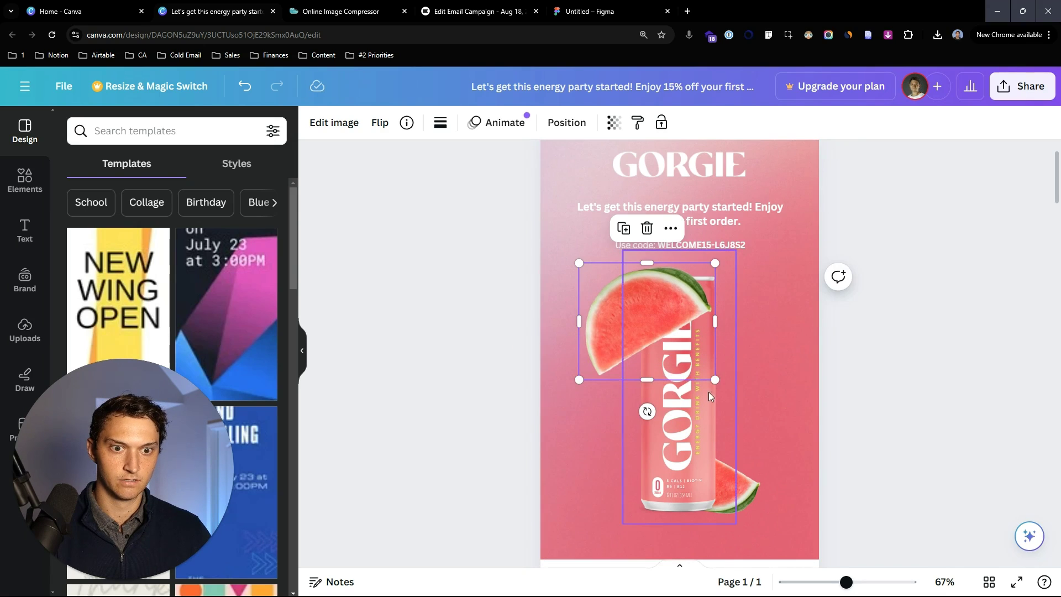
pyautogui.moveTo(717, 381); pyautogui.dragTo(687, 364)
pyautogui.moveTo(650, 324); pyautogui.dragTo(668, 339)
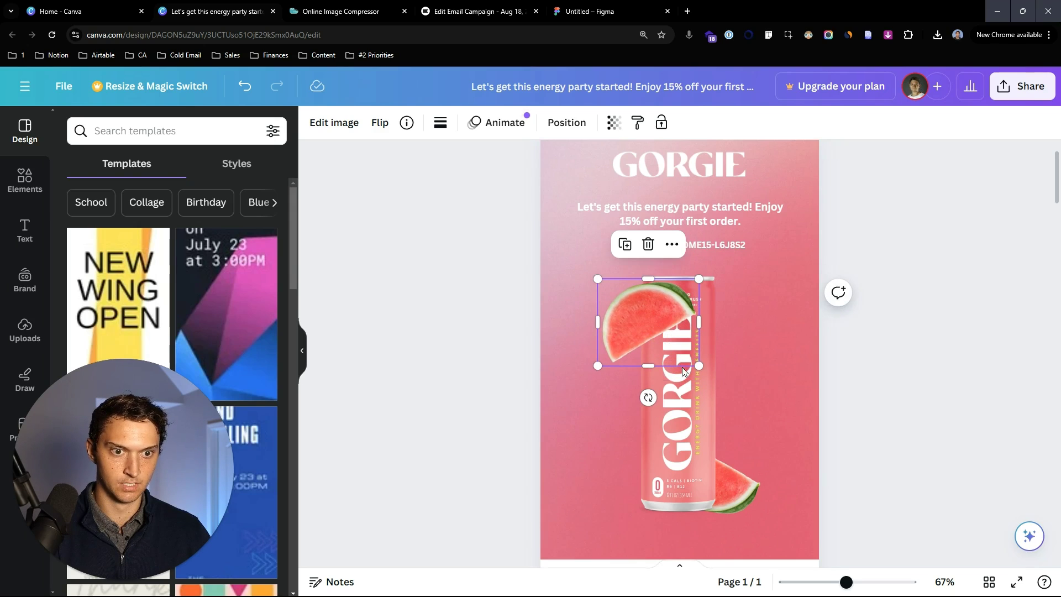
pyautogui.click(690, 409)
pyautogui.rightClick(682, 408)
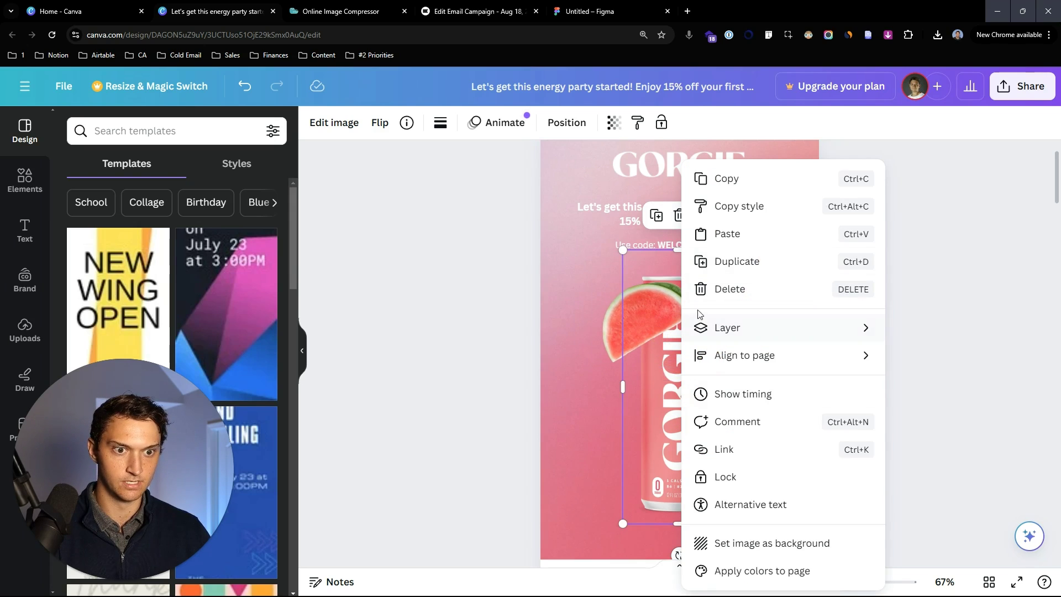
pyautogui.moveTo(867, 330)
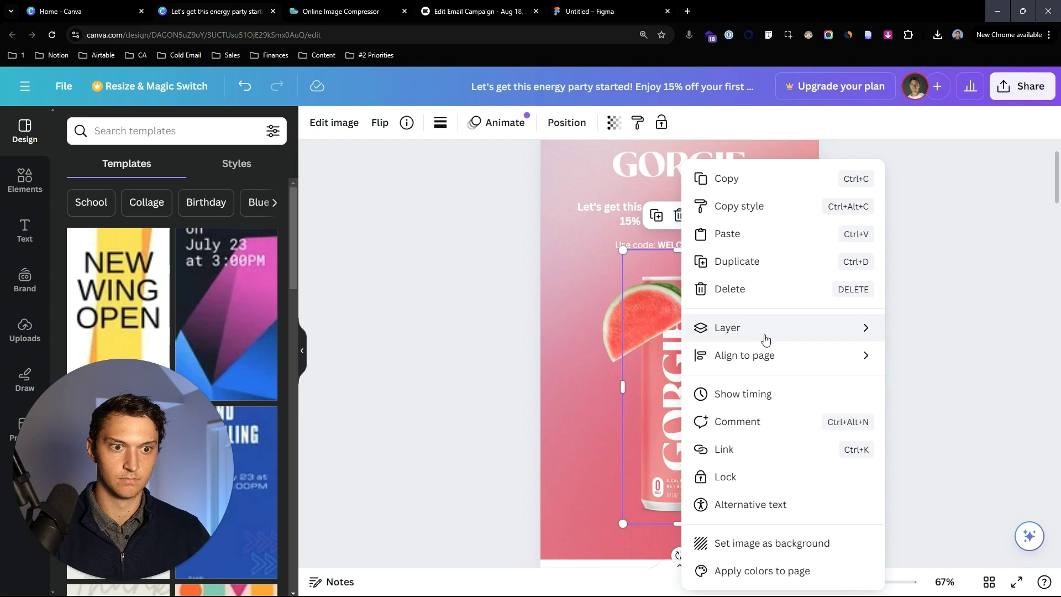
pyautogui.click(653, 342)
pyautogui.click(996, 350)
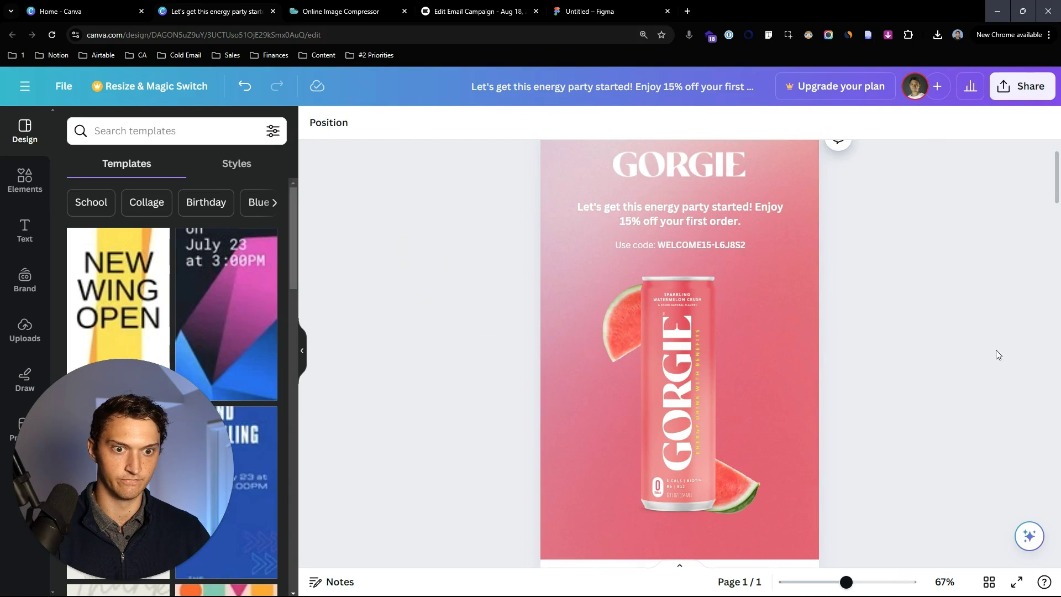
pyautogui.click(625, 315)
# Underline the words '15% off' in the offer headline
pyautogui.scroll(1, 615, 224)
pyautogui.click(718, 269)
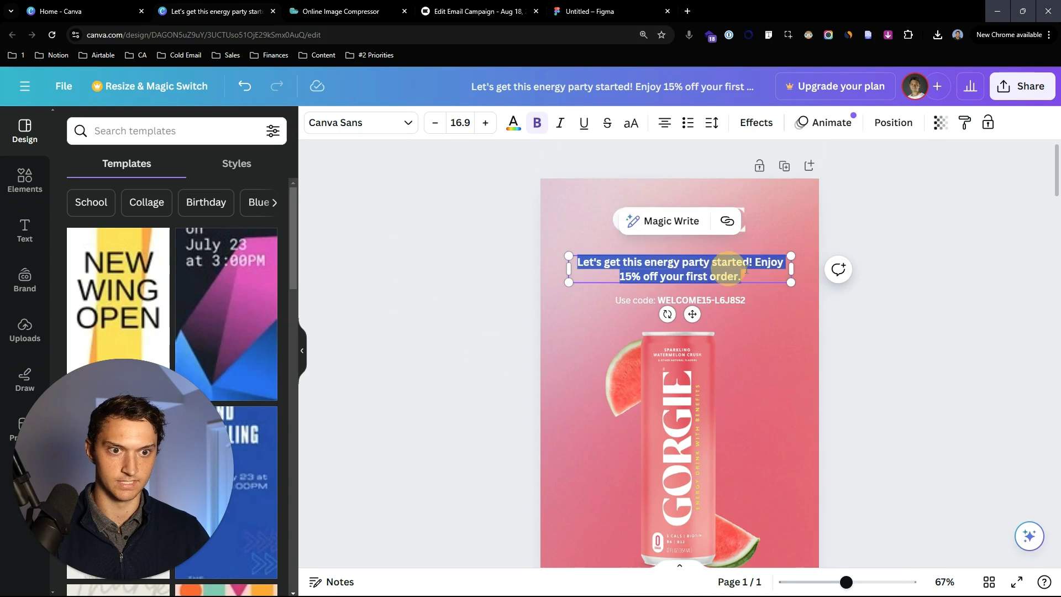
pyautogui.click(758, 279)
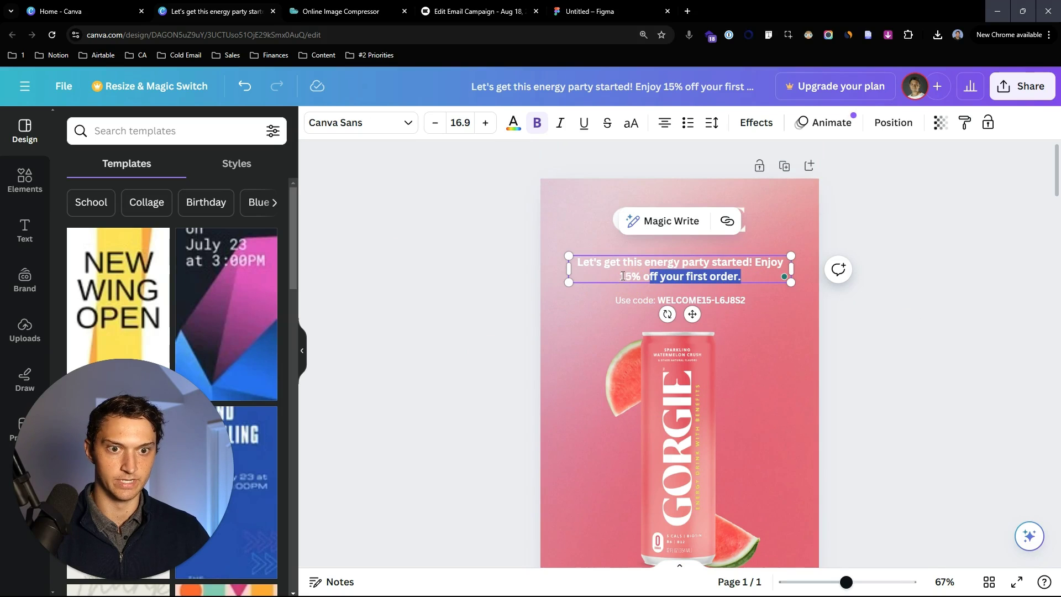
pyautogui.moveTo(620, 276); pyautogui.dragTo(695, 281)
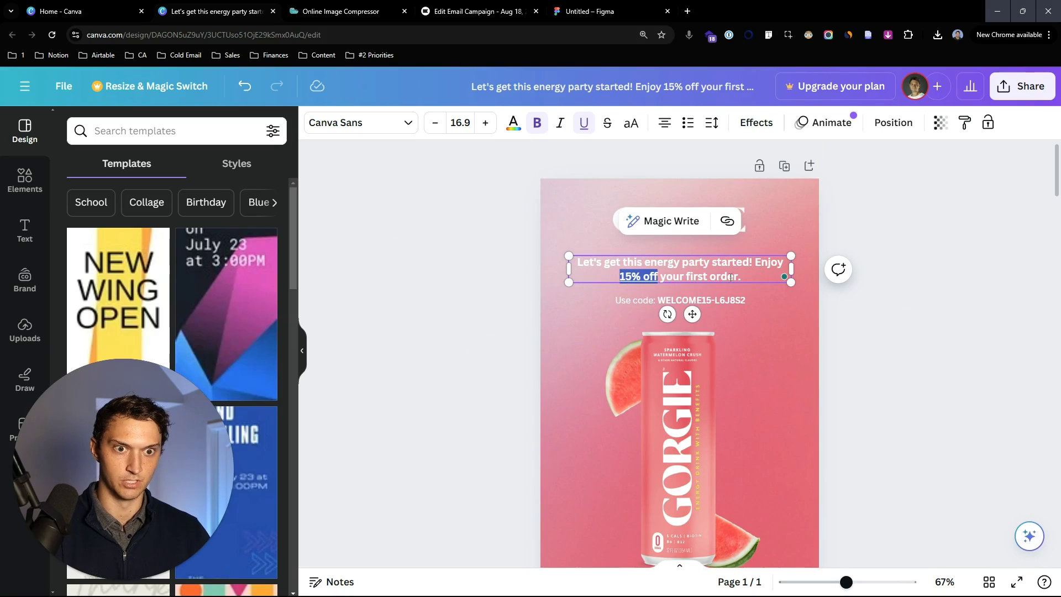
pyautogui.press('Escape')
# Underline the discount code text on the line below
pyautogui.click(649, 302)
pyautogui.moveTo(615, 300); pyautogui.dragTo(758, 293)
pyautogui.hotkey('ctrl', 'u')
pyautogui.click(882, 366)
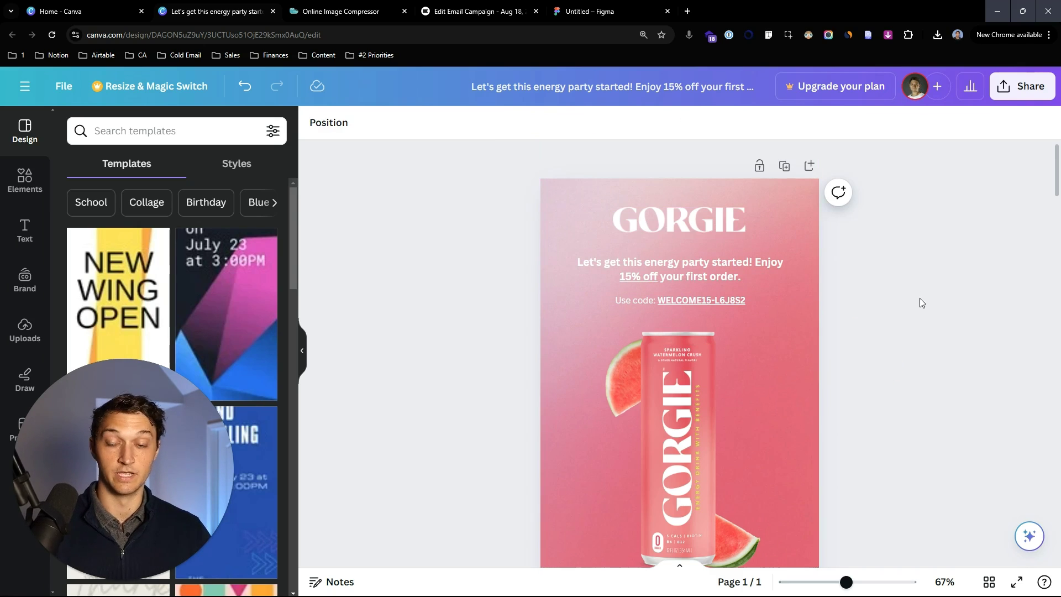
pyautogui.scroll(-1, 920, 288)
pyautogui.scroll(-1, 805, 283)
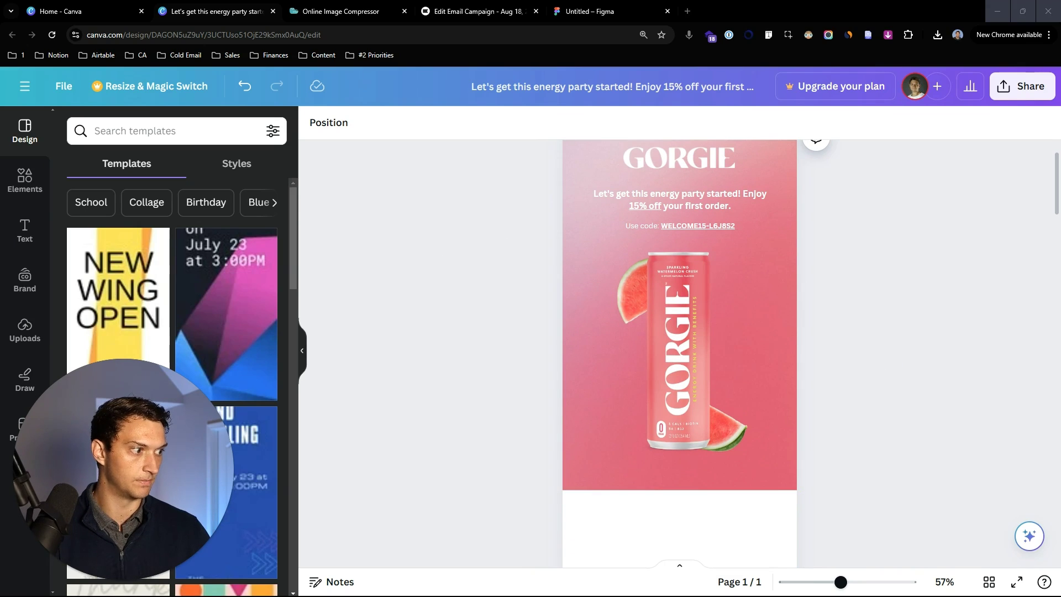
# Restore the pink pill shape and set the 'Shop Now & Save 15%' text onto it
pyautogui.hotkey('ctrl', 'z')
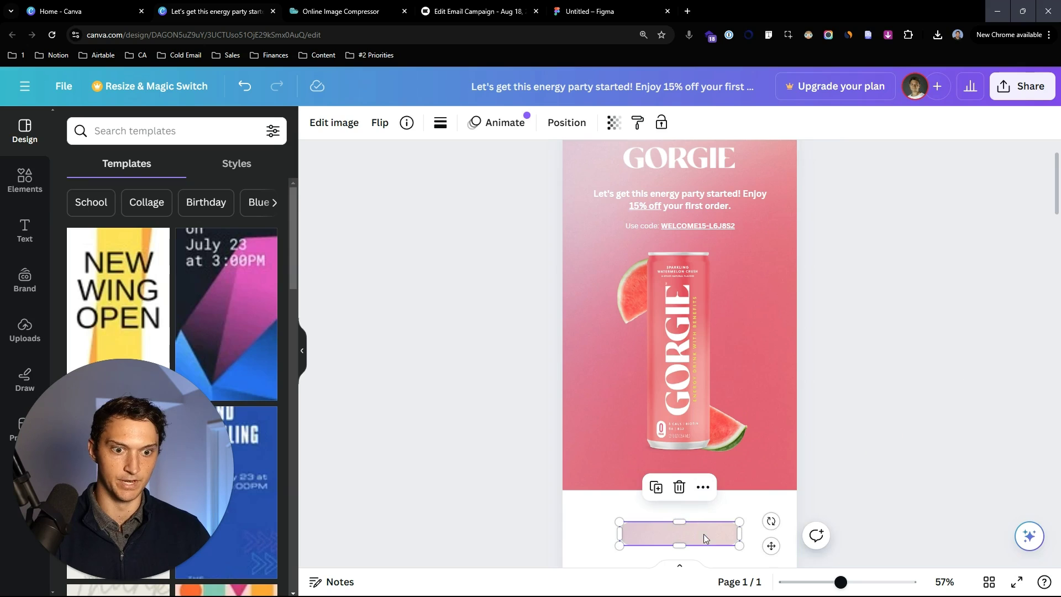
pyautogui.scroll(-1, 771, 504)
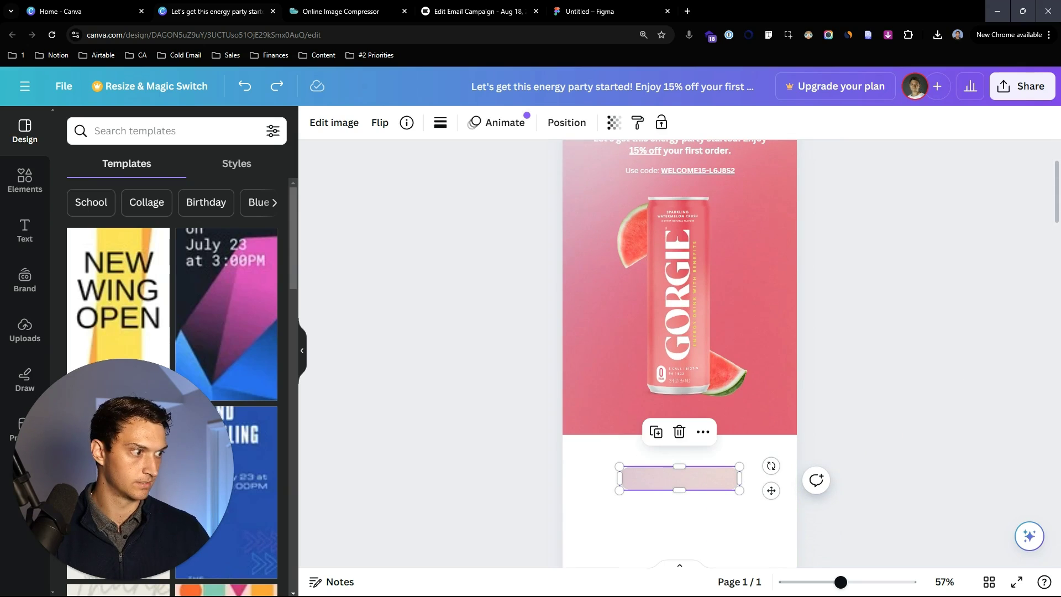
pyautogui.click(743, 500)
pyautogui.click(720, 486)
pyautogui.moveTo(724, 475); pyautogui.dragTo(715, 425)
pyautogui.click(702, 478)
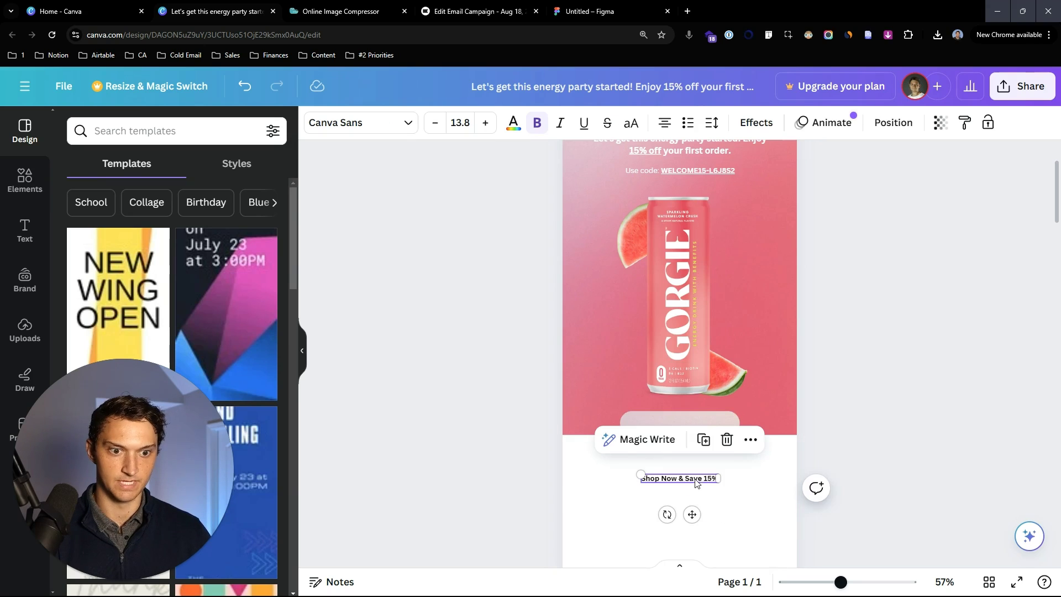
pyautogui.click(748, 498)
pyautogui.keyDown('ctrl'); pyautogui.scroll(5, 748, 497); pyautogui.keyUp('ctrl')
pyautogui.moveTo(685, 483); pyautogui.dragTo(690, 390)
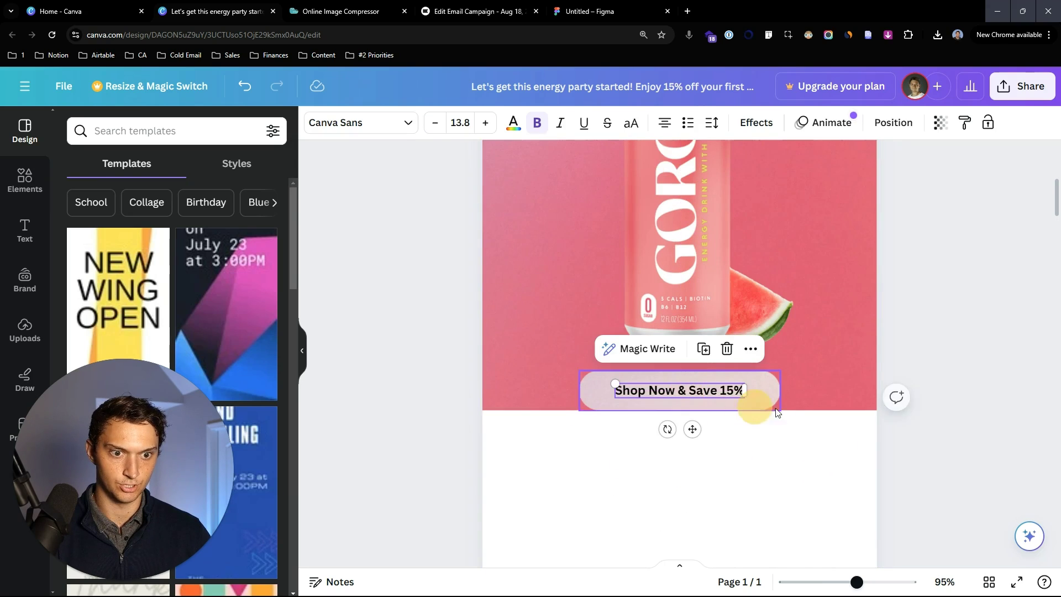
# Drag the pink background image's bottom edge further down the page
pyautogui.click(838, 409)
pyautogui.moveTo(838, 409); pyautogui.dragTo(837, 442)
pyautogui.click(850, 476)
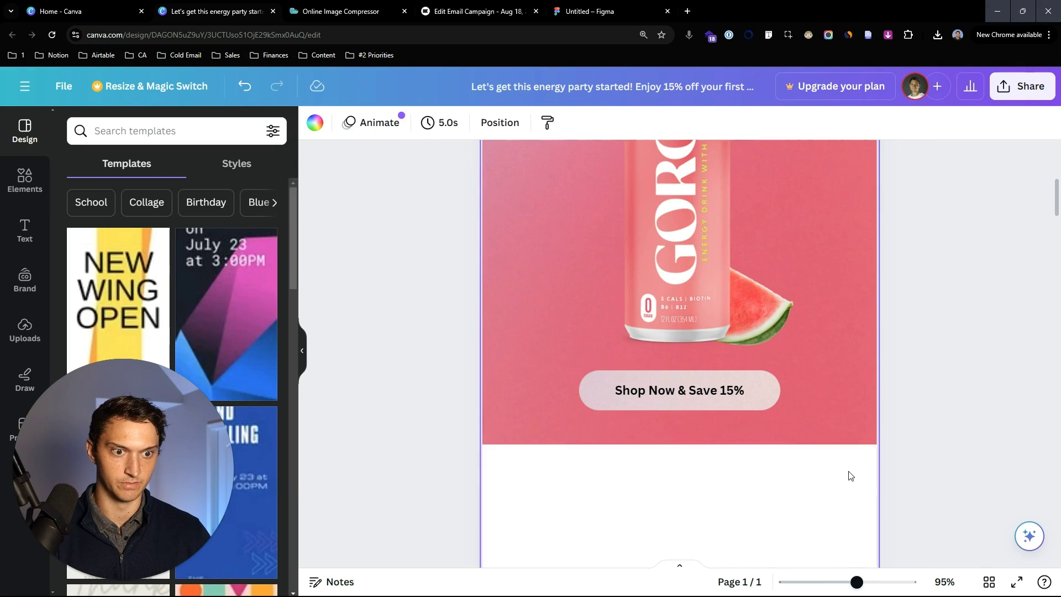
pyautogui.keyDown('ctrl'); pyautogui.scroll(-5, 956, 348); pyautogui.keyUp('ctrl')
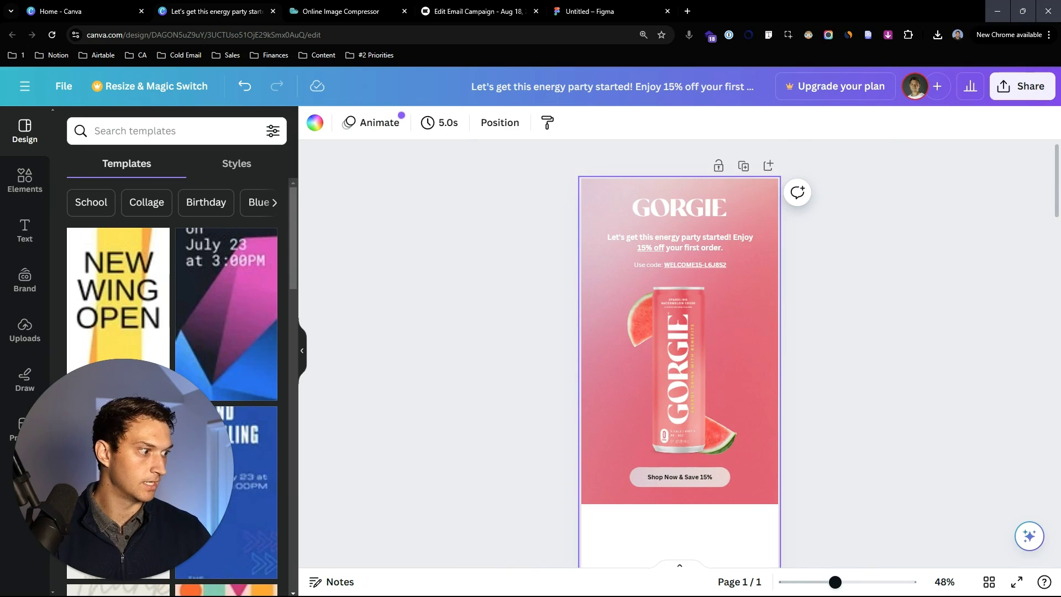
# Move the faded GORGIE wordmark to the pink background's lower edge and narrow it to fit the page
pyautogui.scroll(-3, 788, 447)
pyautogui.click(718, 422)
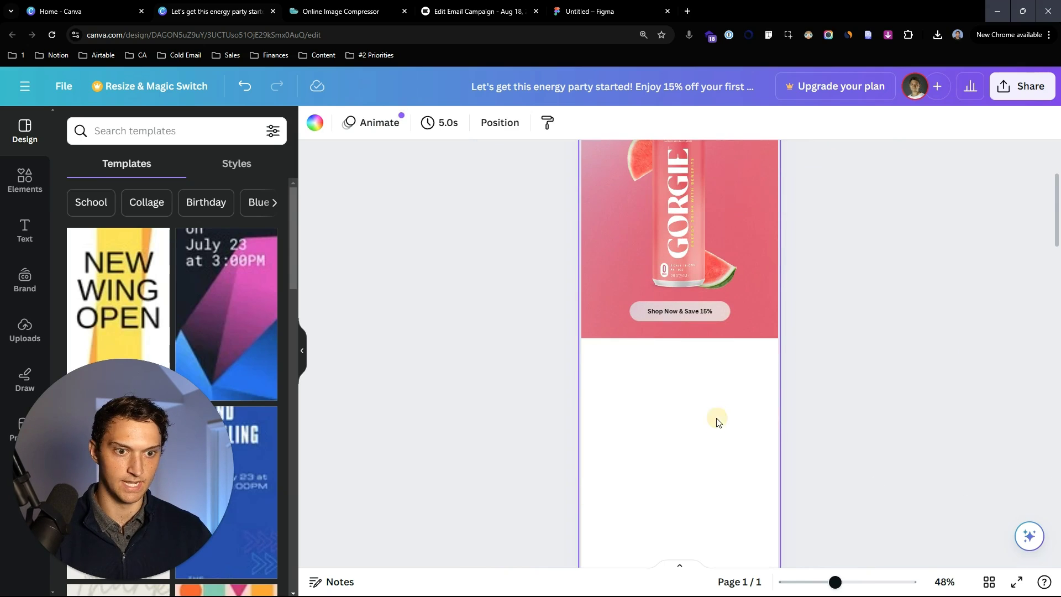
pyautogui.click(762, 435)
pyautogui.moveTo(772, 436); pyautogui.dragTo(757, 339)
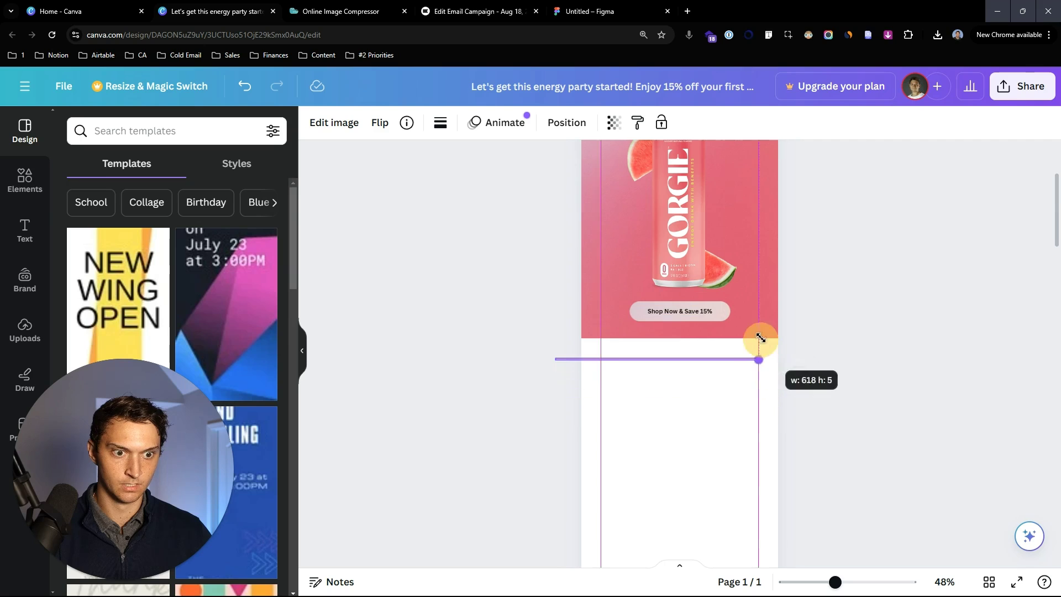
pyautogui.hotkey('ctrl', 'z')
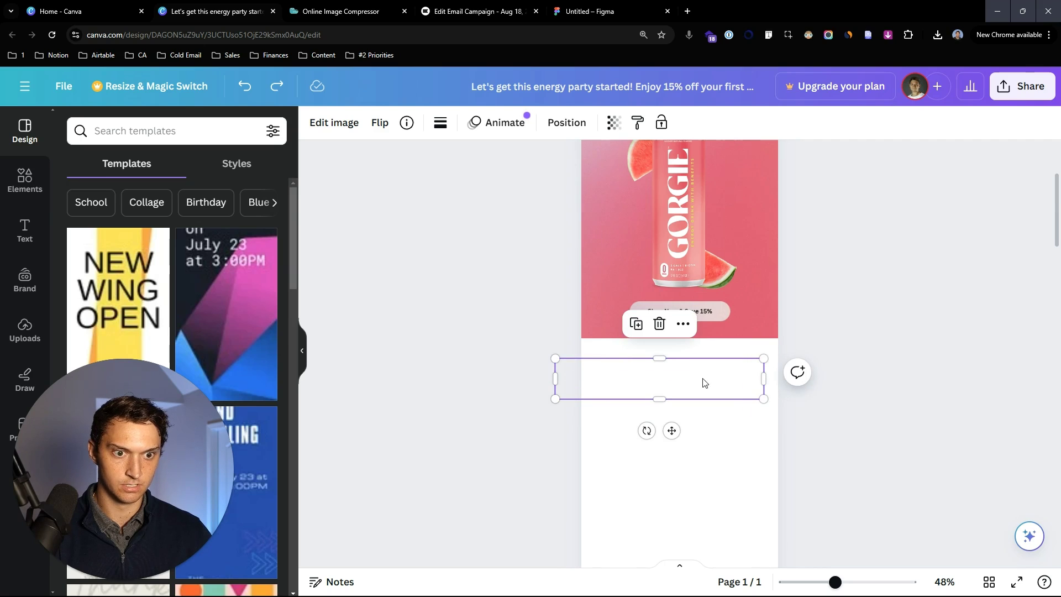
pyautogui.moveTo(703, 382); pyautogui.dragTo(751, 378)
pyautogui.moveTo(713, 365); pyautogui.dragTo(704, 351)
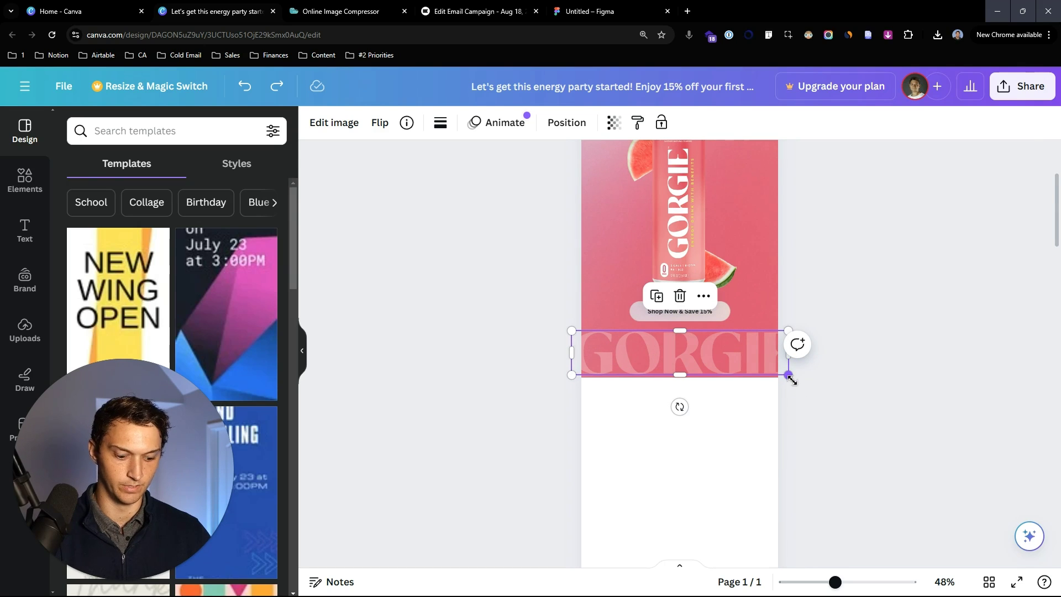
pyautogui.moveTo(782, 367); pyautogui.dragTo(749, 371)
pyautogui.click(751, 403)
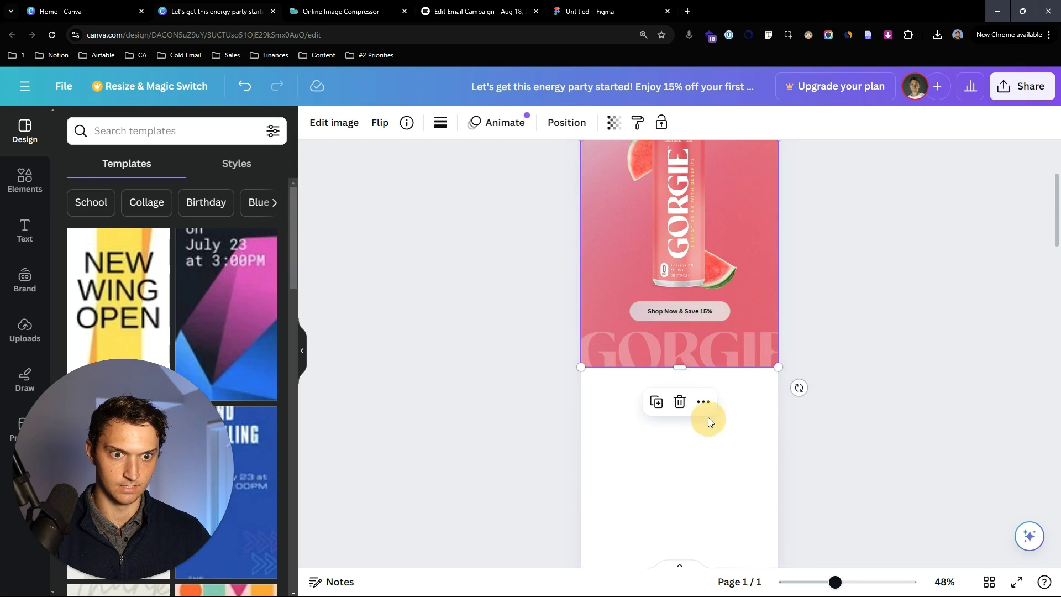
pyautogui.click(705, 419)
# Group the 'Shop Now & Save 15%' label with its pill shape into one button
pyautogui.scroll(3, 1031, 386)
pyautogui.click(712, 474)
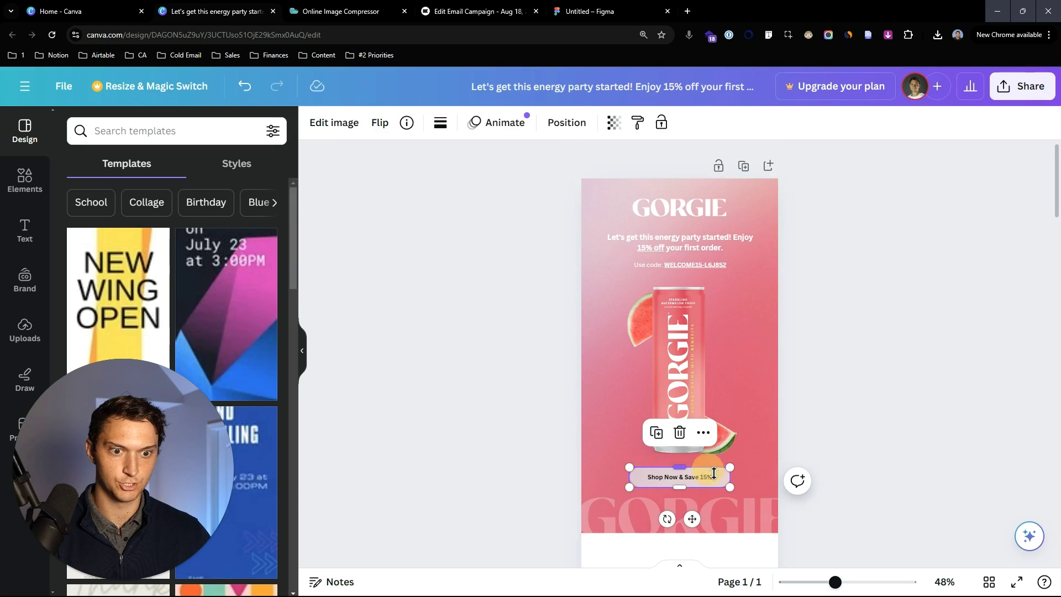
pyautogui.doubleClick(711, 476)
pyautogui.click(695, 474)
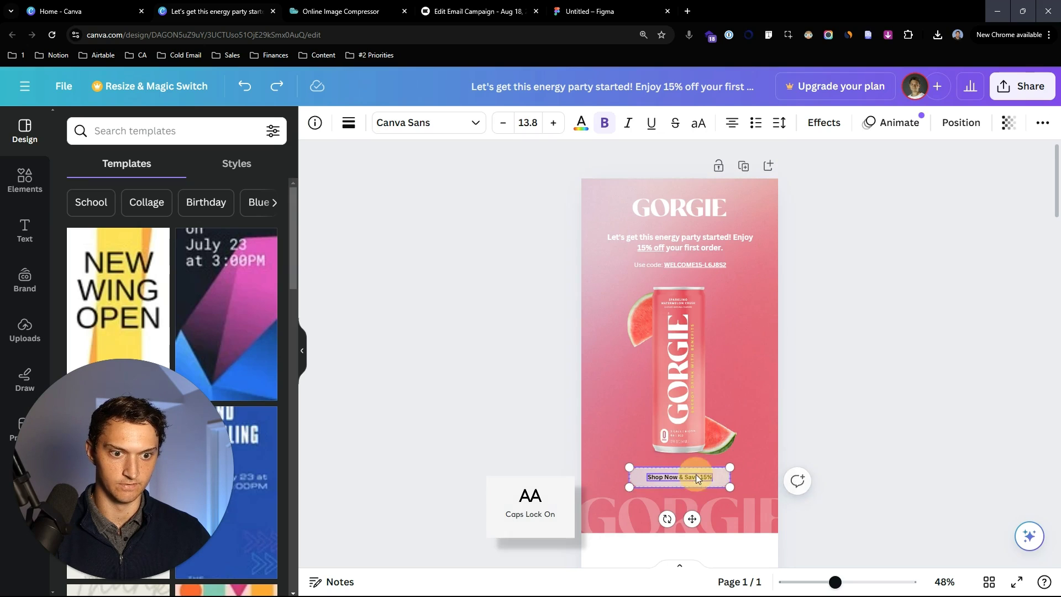
pyautogui.click(692, 431)
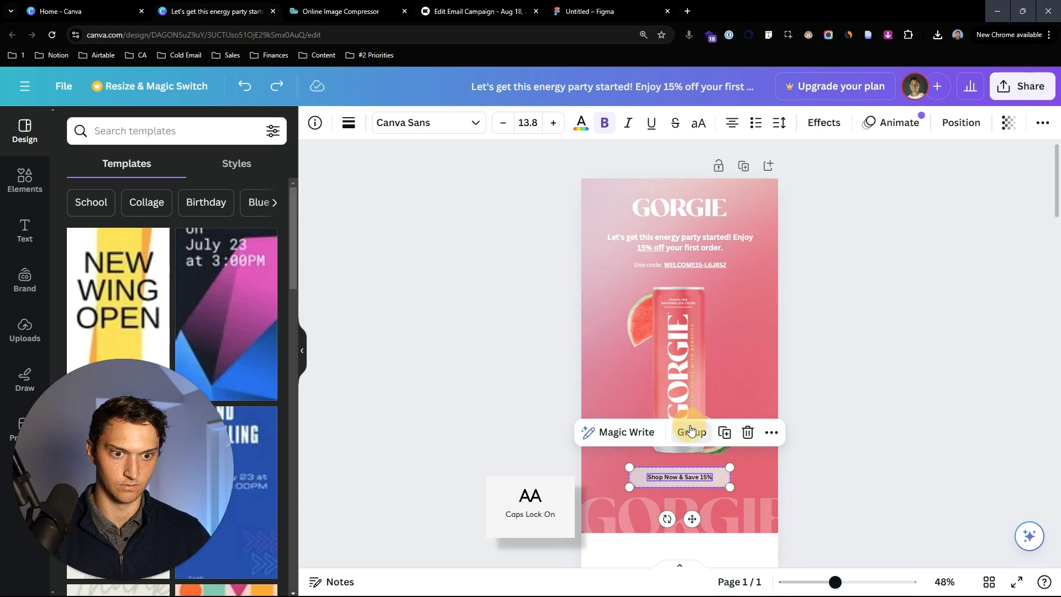
pyautogui.click(718, 482)
# Move the grouped button above the can and centre it below the code line
pyautogui.moveTo(679, 474); pyautogui.dragTo(765, 300)
pyautogui.click(658, 320)
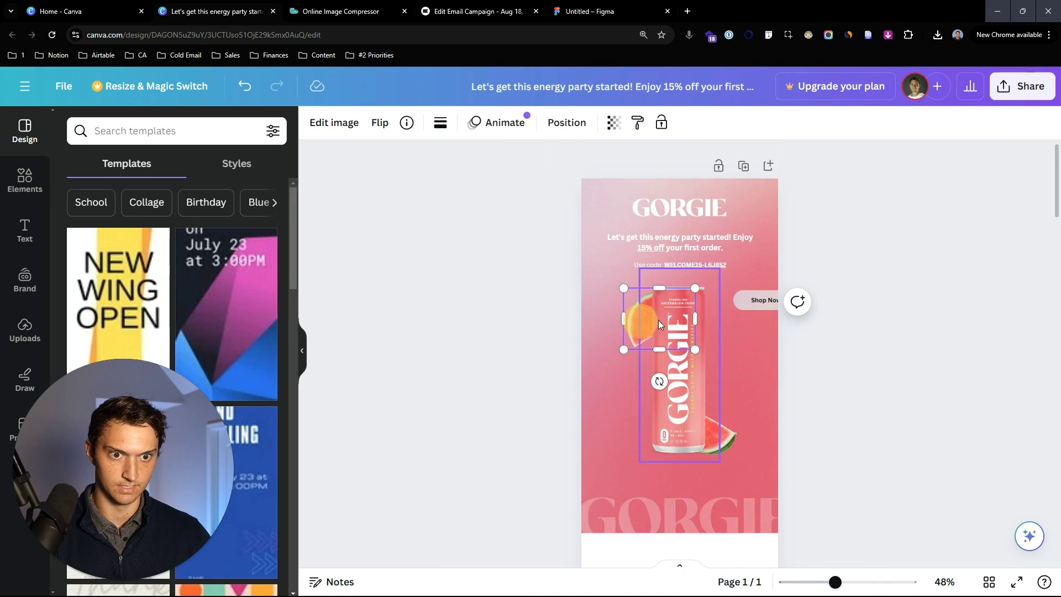
pyautogui.click(732, 442)
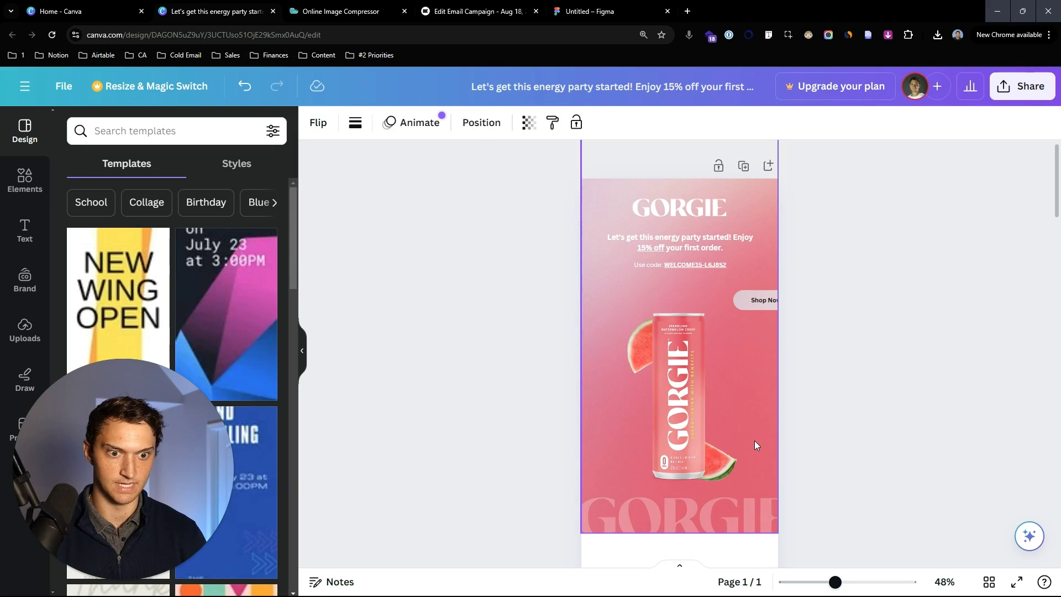
pyautogui.moveTo(766, 300); pyautogui.dragTo(662, 294)
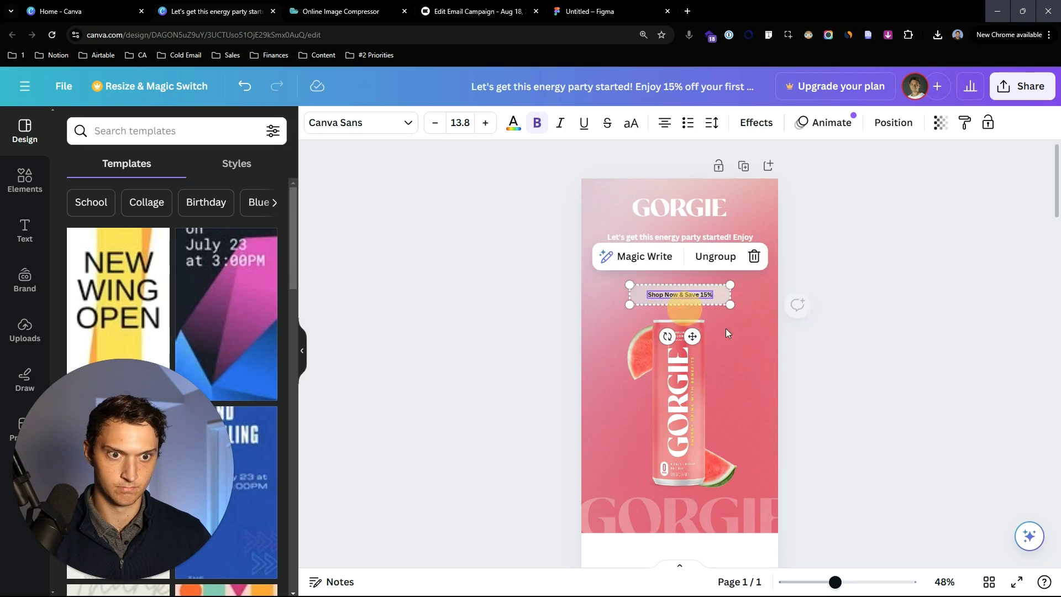
pyautogui.click(781, 275)
pyautogui.scroll(3, 683, 214)
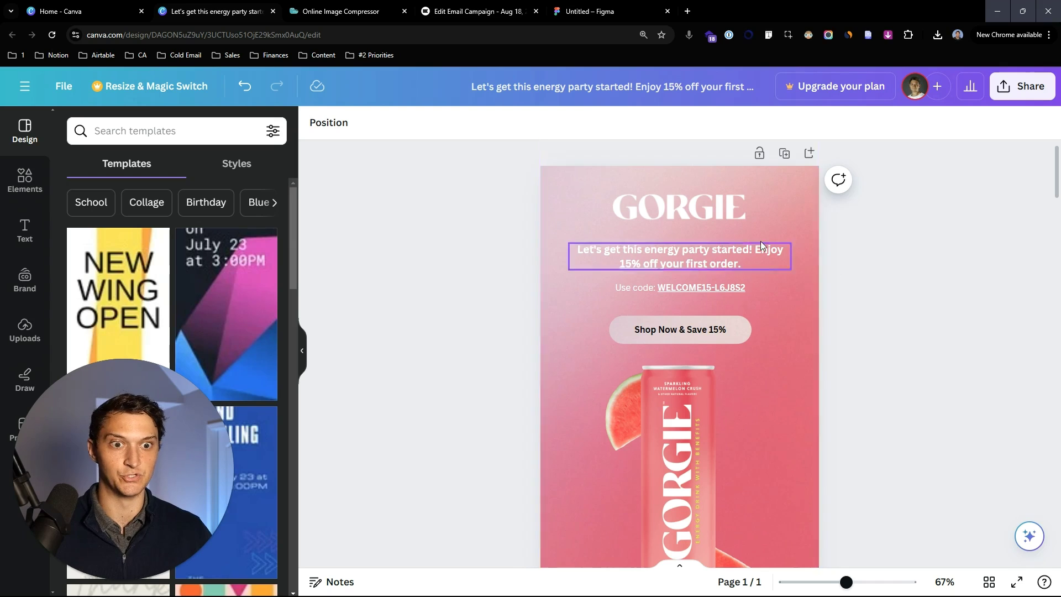
# Enlarge the headline font to 20.9 so the offer wraps onto two lines
pyautogui.click(671, 266)
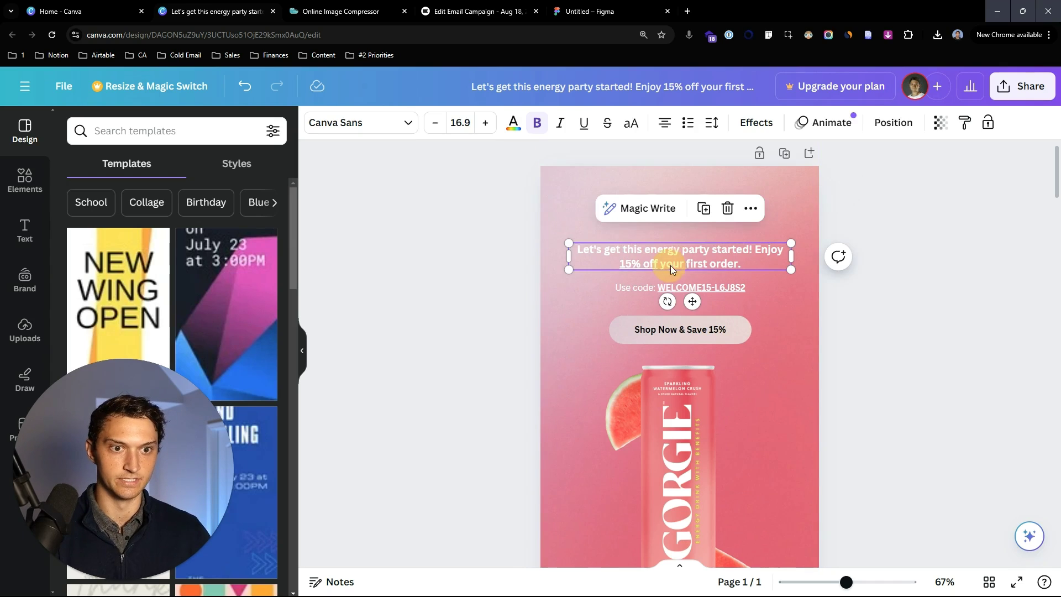
pyautogui.click(671, 265)
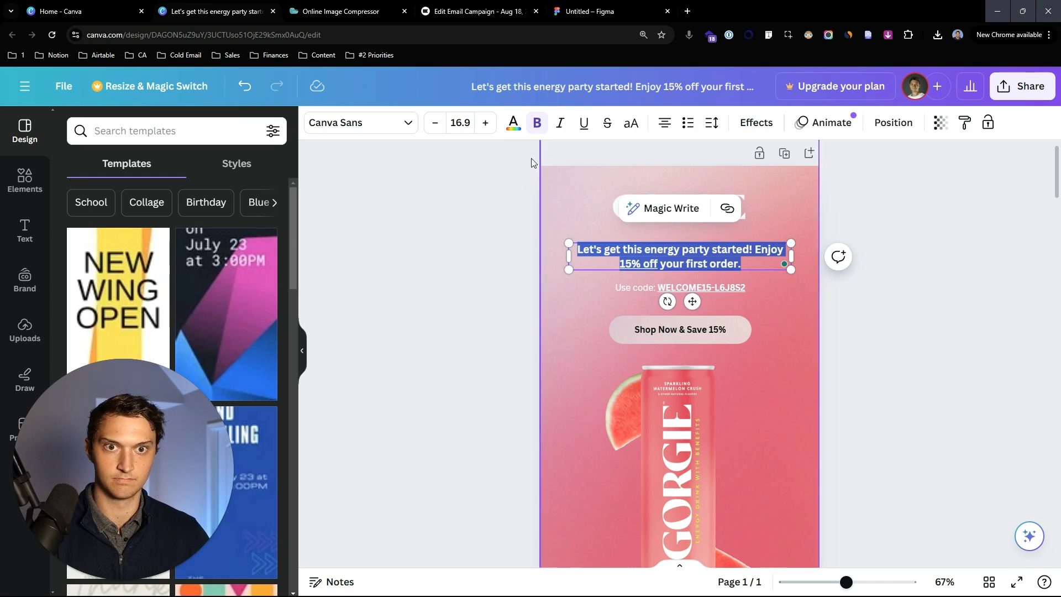
pyautogui.click(486, 124)
pyautogui.click(486, 123)
pyautogui.click(486, 124)
pyautogui.click(486, 123)
pyautogui.click(488, 125)
pyautogui.click(487, 125)
pyautogui.click(488, 127)
pyautogui.click(488, 127)
pyautogui.click(724, 262)
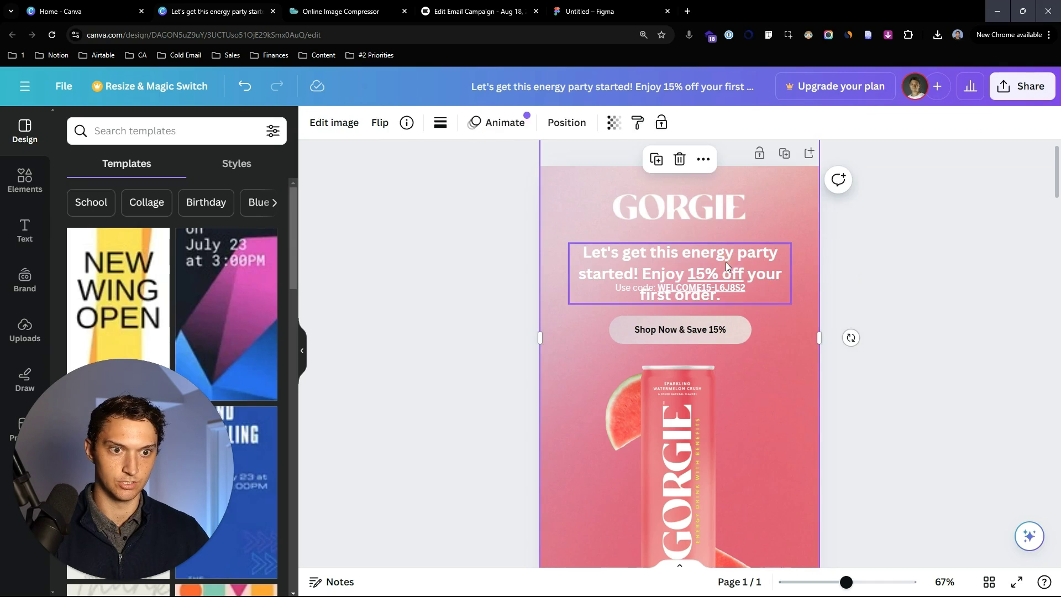
pyautogui.click(749, 266)
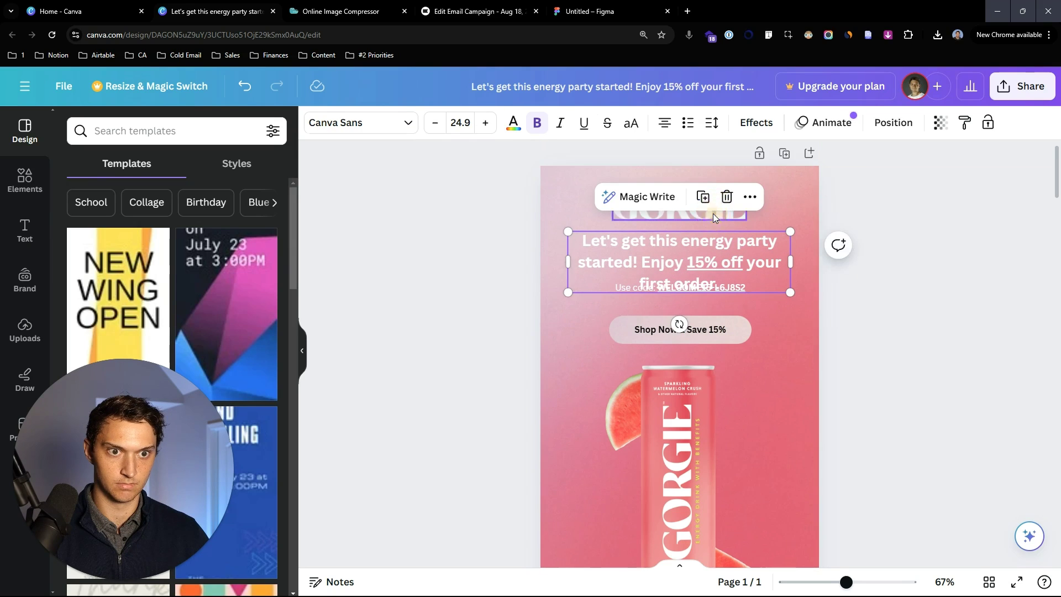
# Shrink and move the GORGIE logo, then undo the logo resize
pyautogui.click(713, 214)
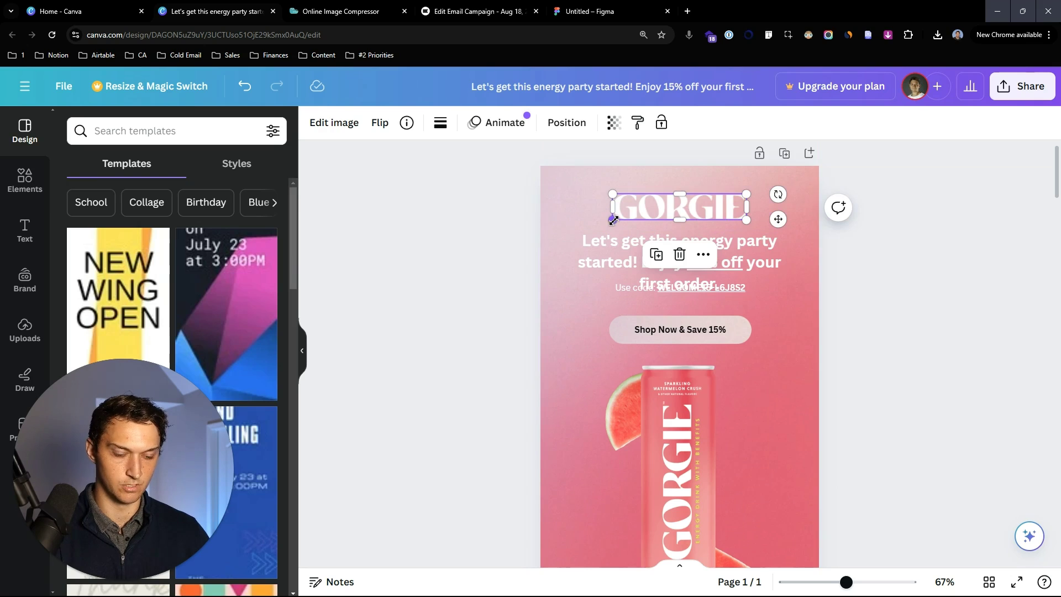
pyautogui.moveTo(613, 220); pyautogui.dragTo(635, 216)
pyautogui.moveTo(710, 204); pyautogui.dragTo(699, 192)
pyautogui.hotkey('ctrl', 'z')
pyautogui.hotkey('ctrl', 'z')
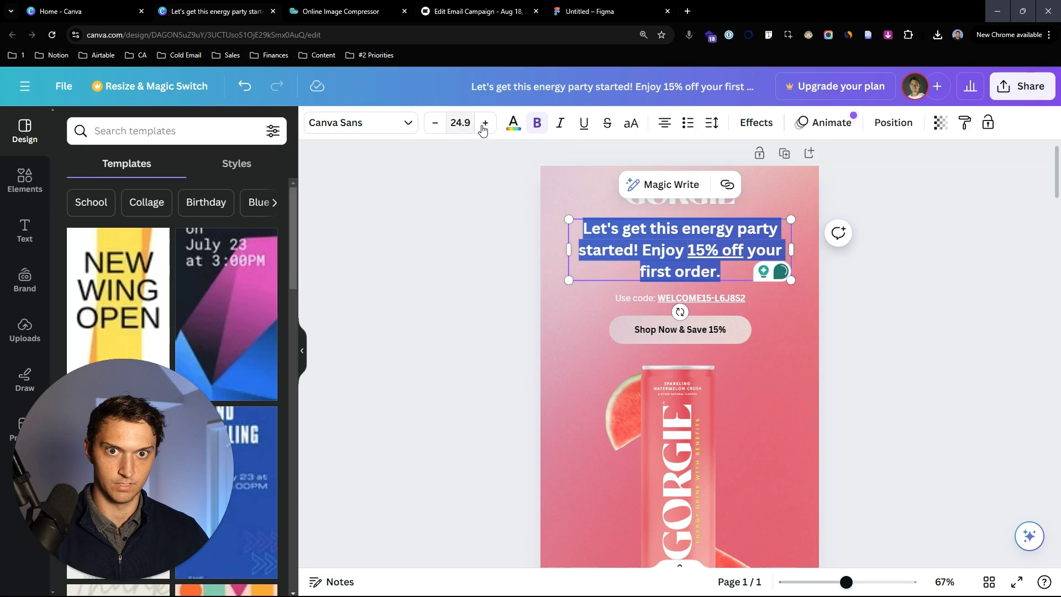
pyautogui.hotkey('ctrl', 'z')
# Undo one more change on the headline-and-code group and clear the selection
pyautogui.click(755, 296)
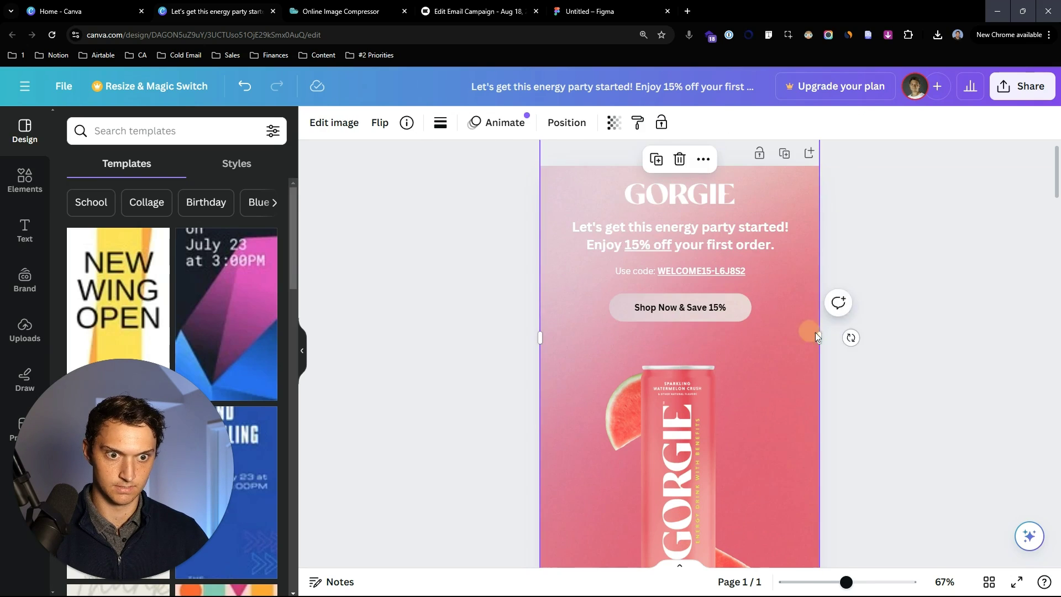
pyautogui.scroll(-2, 936, 319)
pyautogui.click(487, 208)
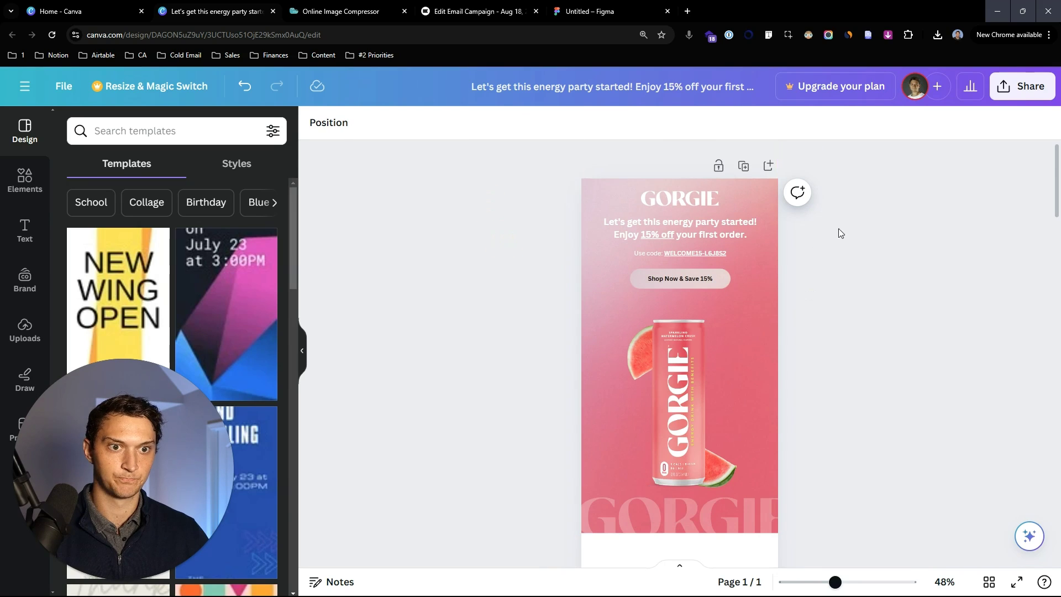
pyautogui.click(718, 249)
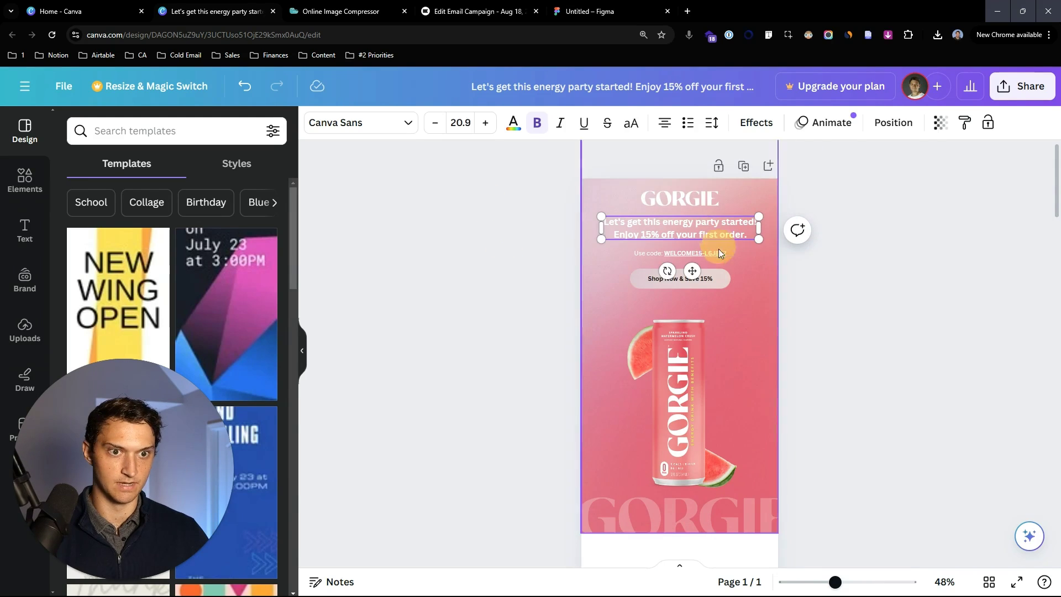
pyautogui.hotkey('ctrl', 'z')
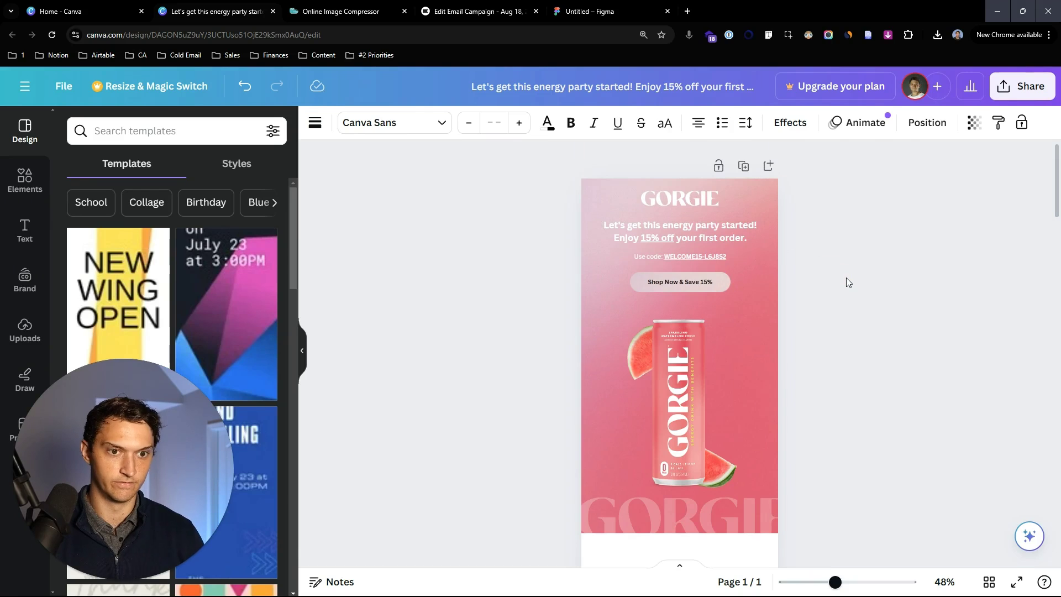
pyautogui.click(846, 278)
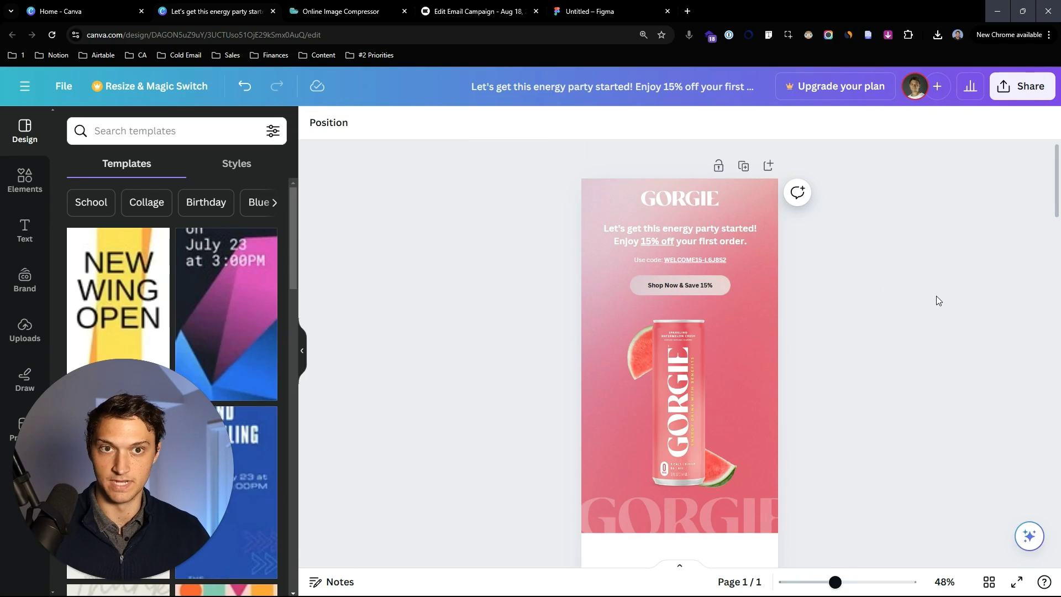
pyautogui.scroll(-1, 936, 301)
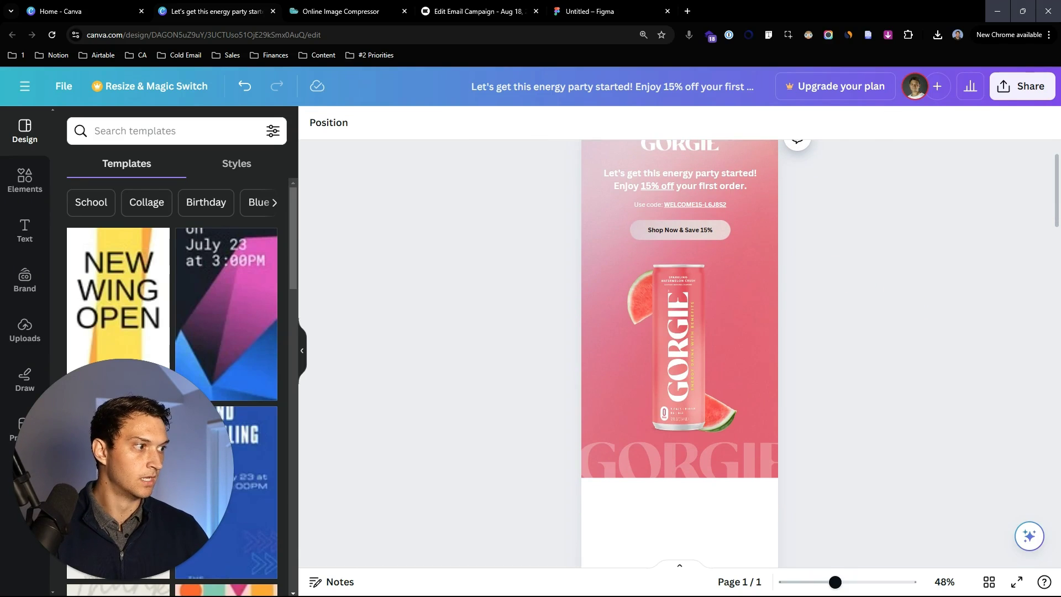
pyautogui.scroll(-5, 827, 287)
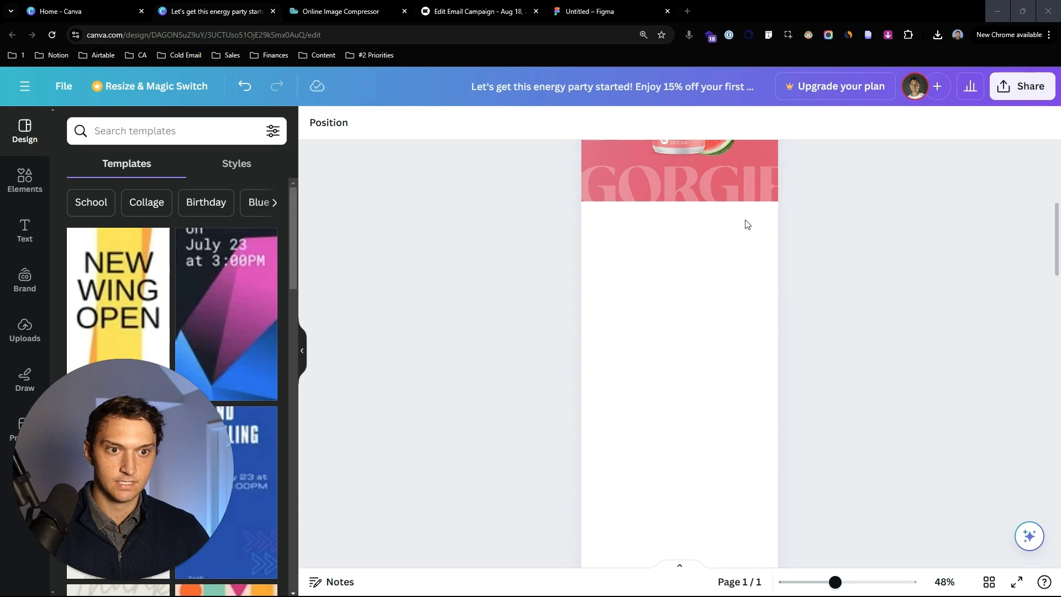
# Place a pink box under the GORGIE band with the Why Gorgie? heading on it
pyautogui.hotkey('ctrl', 'v')
pyautogui.moveTo(724, 398); pyautogui.dragTo(715, 335)
pyautogui.click(871, 306)
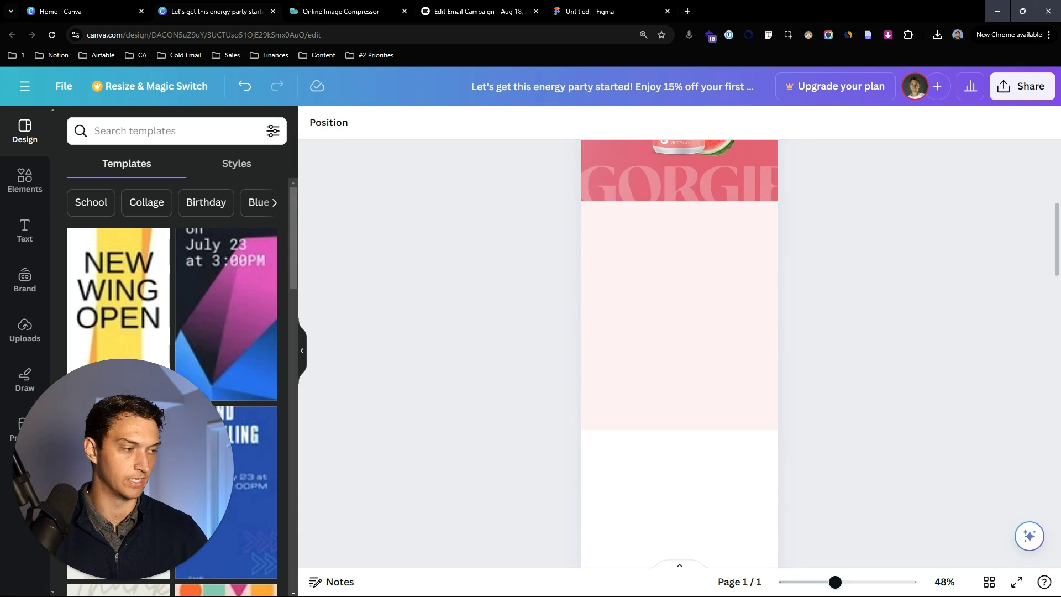
pyautogui.click(674, 521)
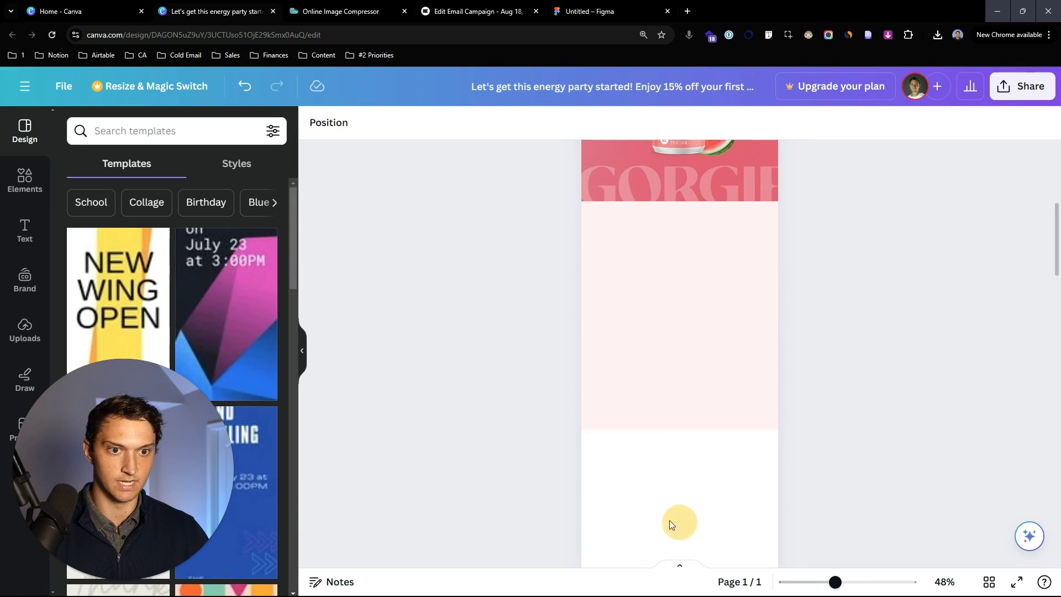
pyautogui.write('Why Gorgie?')
pyautogui.moveTo(696, 303); pyautogui.dragTo(699, 226)
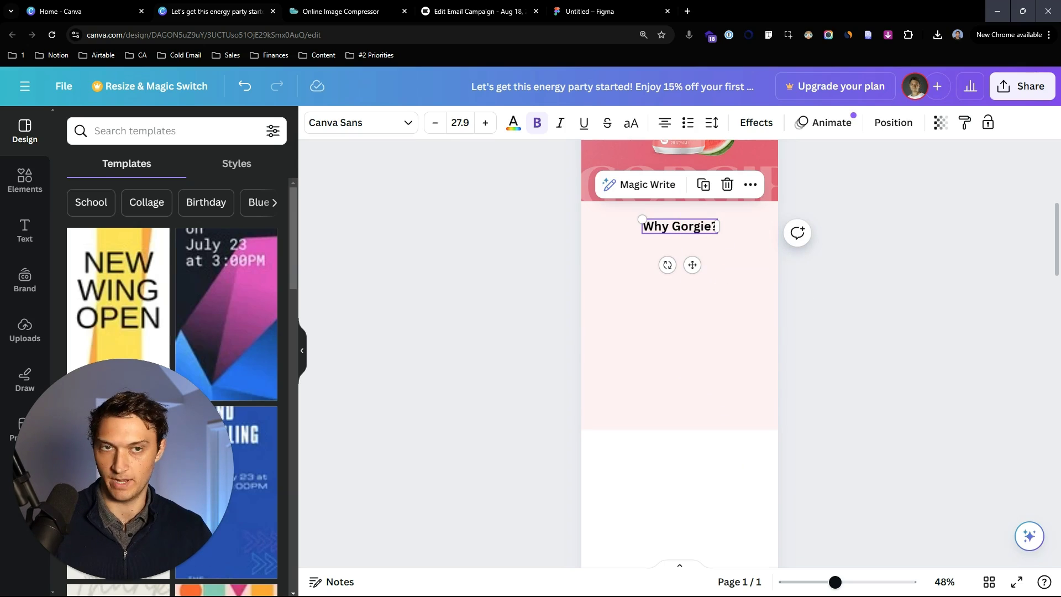
# Stack the Delicious taste, Good-for-you ingredients and Community-driven blurbs beneath the heading
pyautogui.write("Delicious taste We're not your average energy drink. Our flavors are seriously crave-worthy.")
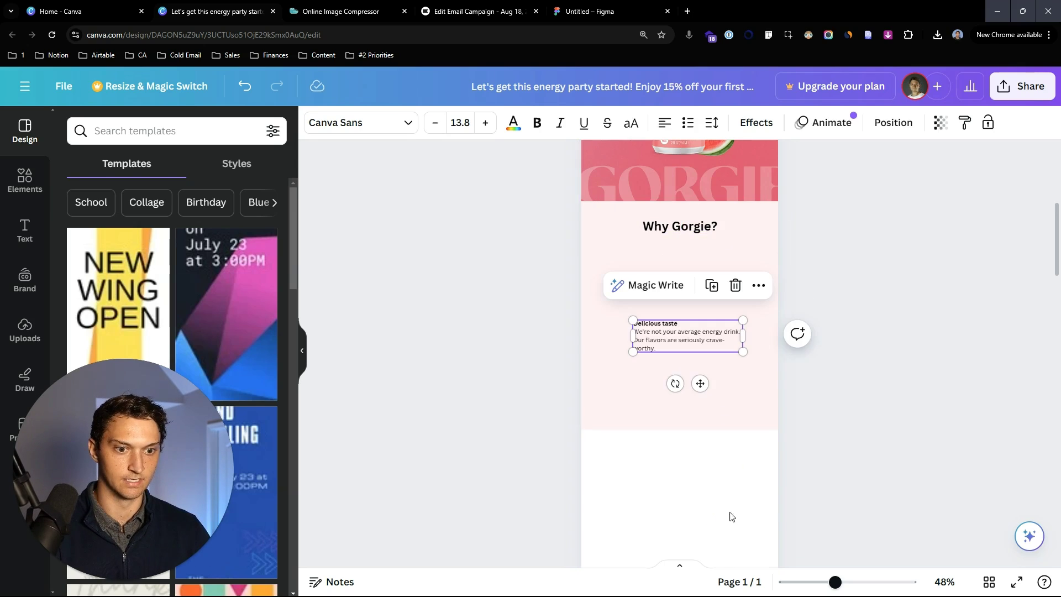
pyautogui.moveTo(689, 340); pyautogui.dragTo(659, 279)
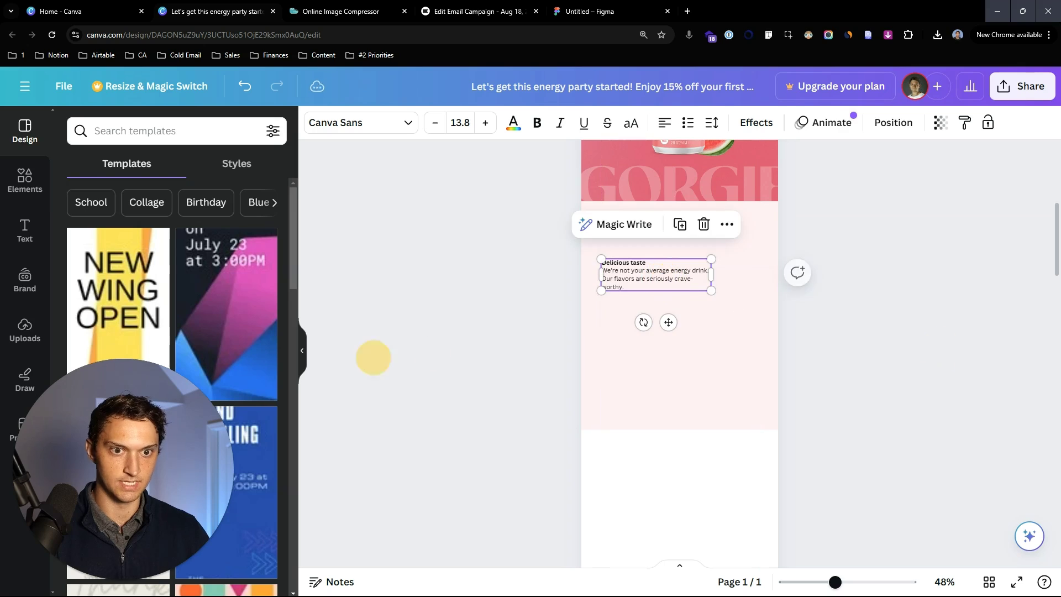
pyautogui.write('Good-for-you ingredients We ditch the artificial junk and pack our drinks with natural energy boosters and vitamins.')
pyautogui.moveTo(694, 398); pyautogui.dragTo(718, 328)
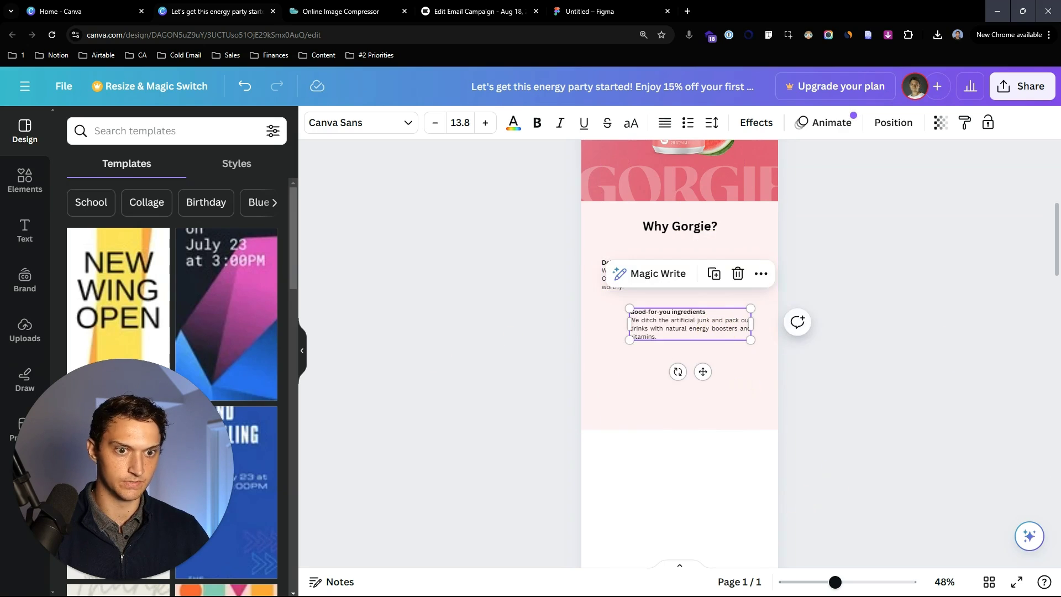
pyautogui.hotkey('ctrl', 'v')
pyautogui.moveTo(694, 447); pyautogui.dragTo(687, 373)
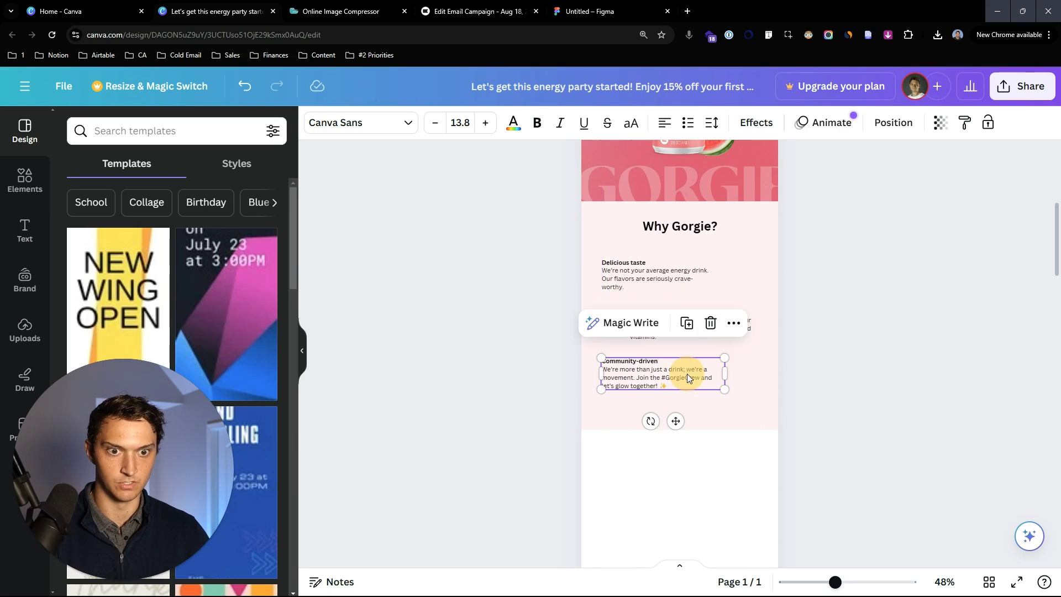
pyautogui.click(653, 288)
pyautogui.moveTo(691, 325); pyautogui.dragTo(695, 325)
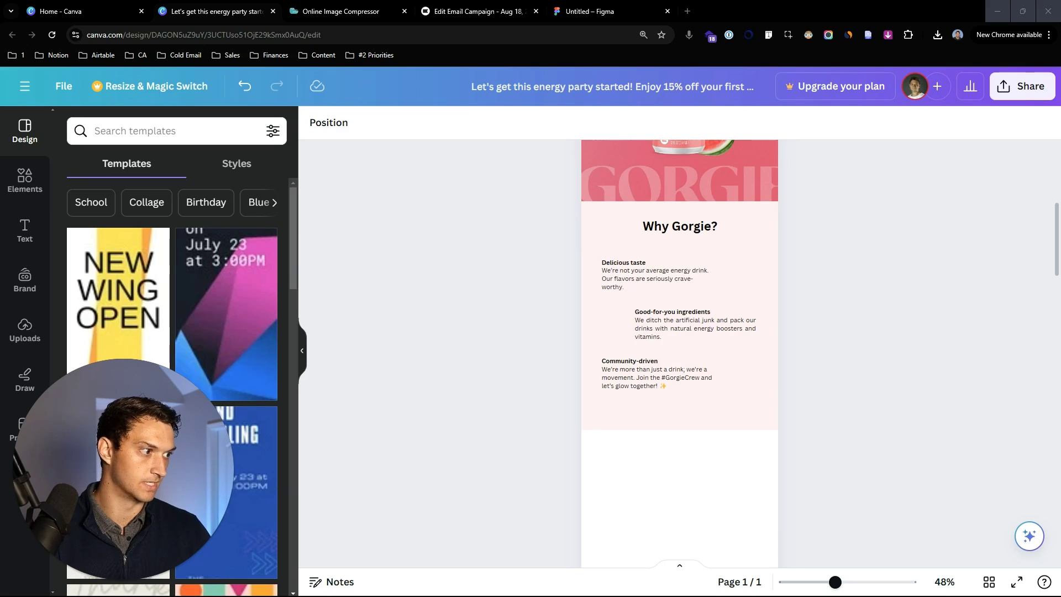
# Place the can icon on the left, beside the Delicious taste blurb
pyautogui.click(606, 334)
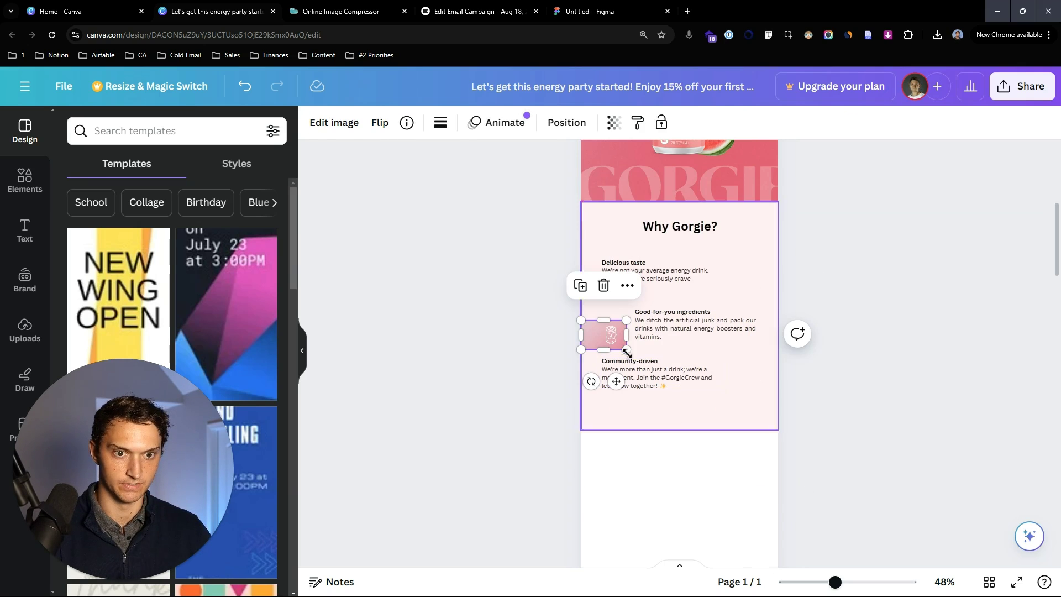
pyautogui.moveTo(606, 332); pyautogui.dragTo(483, 355)
pyautogui.scroll(5, 630, 254)
pyautogui.hscroll(-1, 818, 398)
pyautogui.scroll(-3, 800, 371)
pyautogui.click(674, 372)
pyautogui.moveTo(675, 372); pyautogui.dragTo(722, 365)
# Put the cocktail icon to the right of the Good-for-you ingredients blurb
pyautogui.scroll(-4, 696, 387)
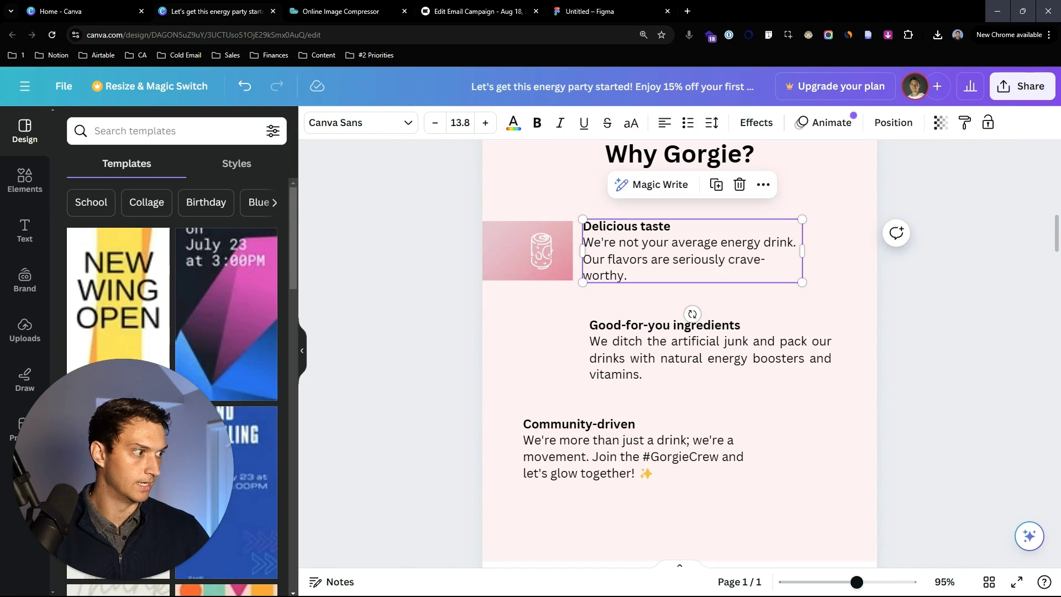
pyautogui.moveTo(714, 501); pyautogui.dragTo(831, 355)
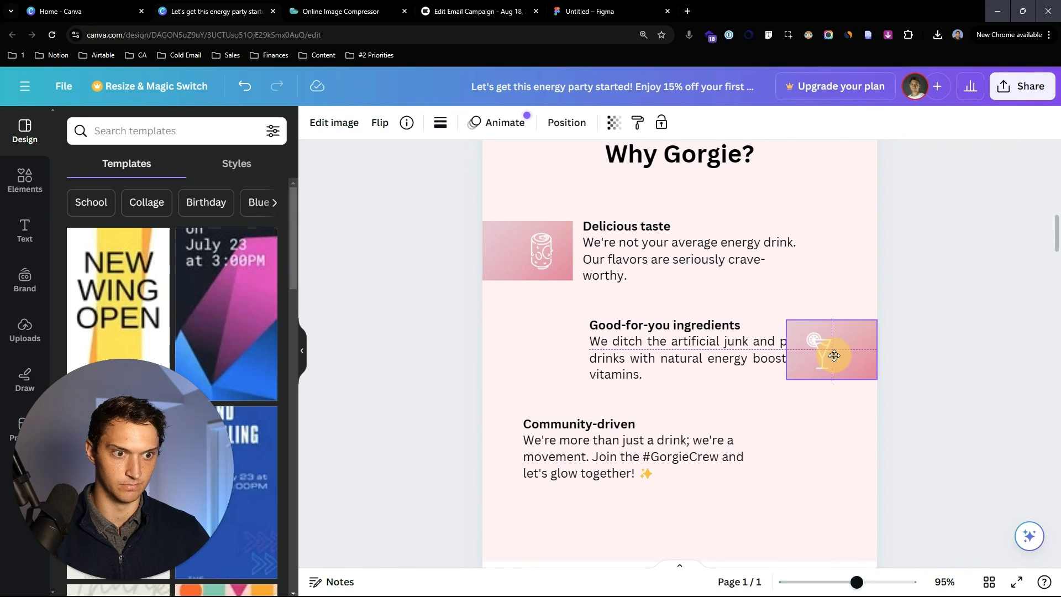
pyautogui.moveTo(727, 352); pyautogui.dragTo(663, 351)
pyautogui.click(770, 453)
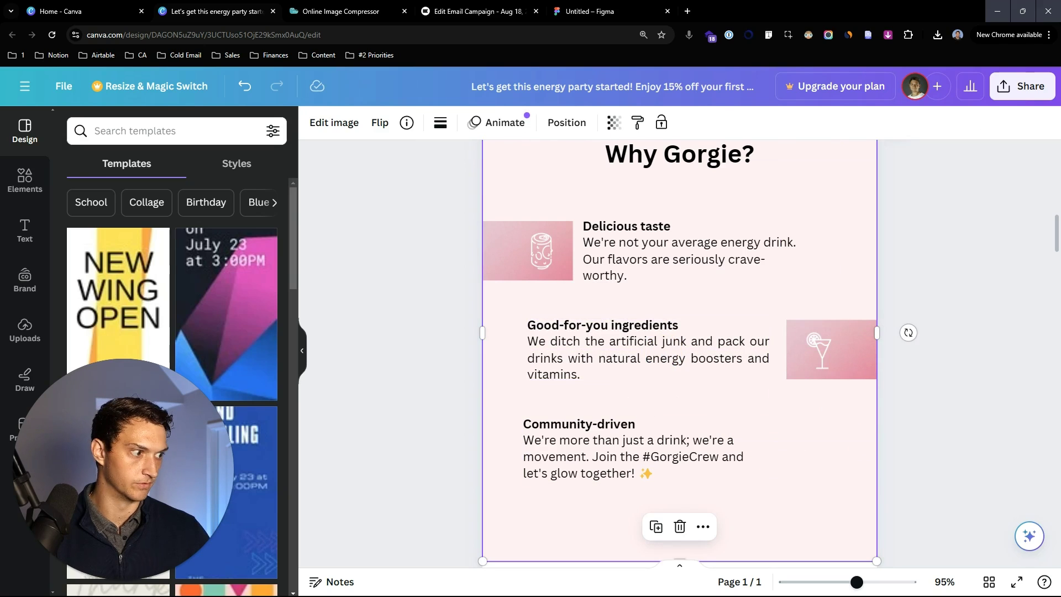
pyautogui.scroll(-3, 715, 497)
# Paste the heart icon and place it left of the Community-driven blurb
pyautogui.click(757, 466)
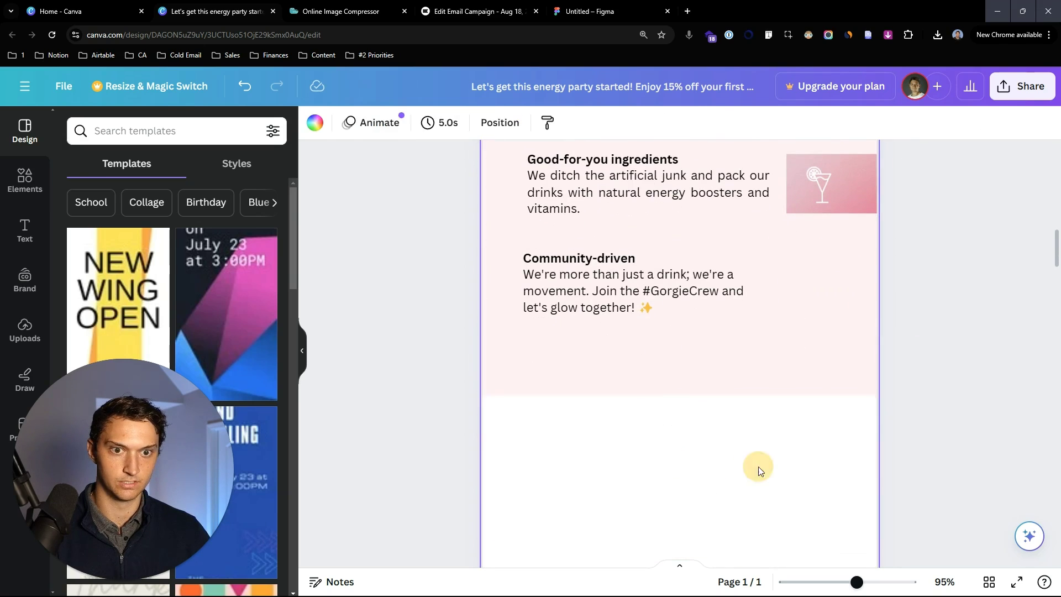
pyautogui.hotkey('ctrl', 'v')
pyautogui.moveTo(513, 424); pyautogui.dragTo(518, 283)
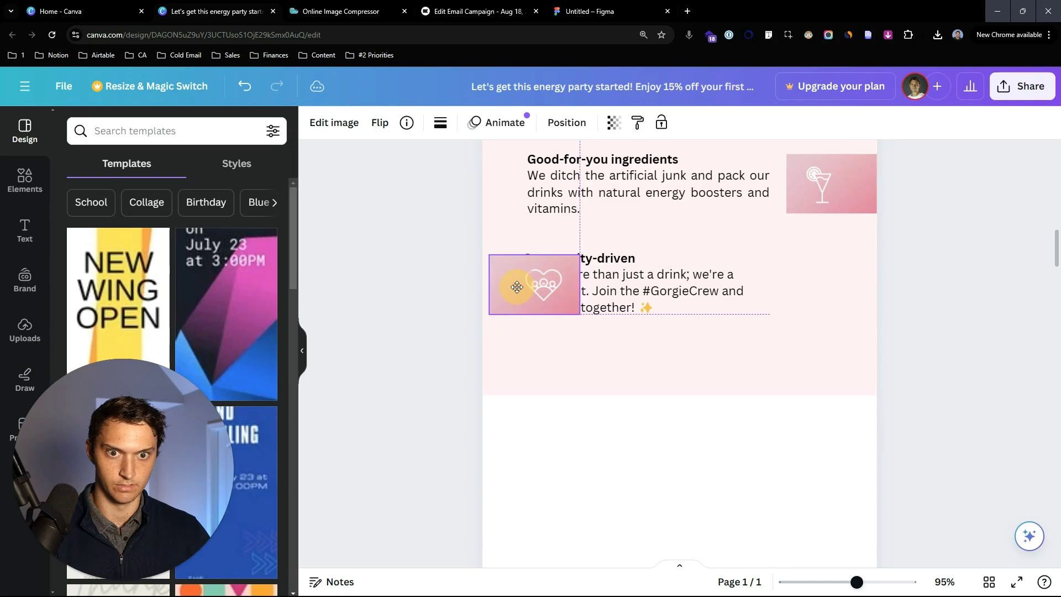
pyautogui.click(741, 280)
pyautogui.scroll(-3, 764, 274)
# Select all three feature rows and move them up under the Why Gorgie? heading
pyautogui.click(763, 274)
pyautogui.click(680, 253)
pyautogui.click(573, 310)
pyautogui.keyDown('shift'); pyautogui.click(658, 313); pyautogui.keyUp('shift')
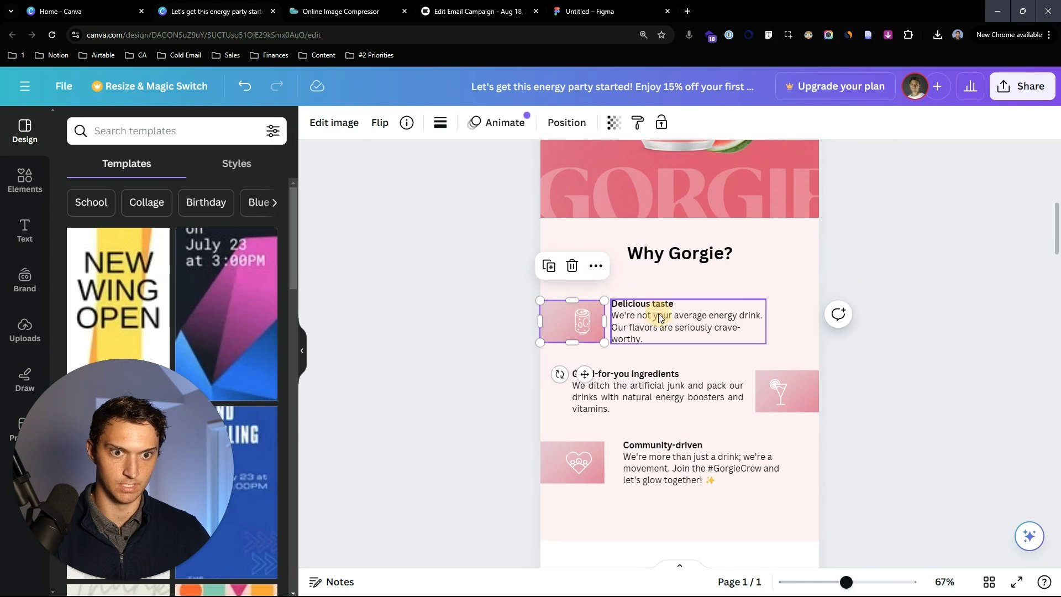
pyautogui.keyDown('shift'); pyautogui.click(675, 379); pyautogui.keyUp('shift')
pyautogui.keyDown('shift'); pyautogui.click(790, 406); pyautogui.keyUp('shift')
pyautogui.keyDown('shift'); pyautogui.click(784, 450); pyautogui.keyUp('shift')
pyautogui.moveTo(785, 450); pyautogui.dragTo(765, 423)
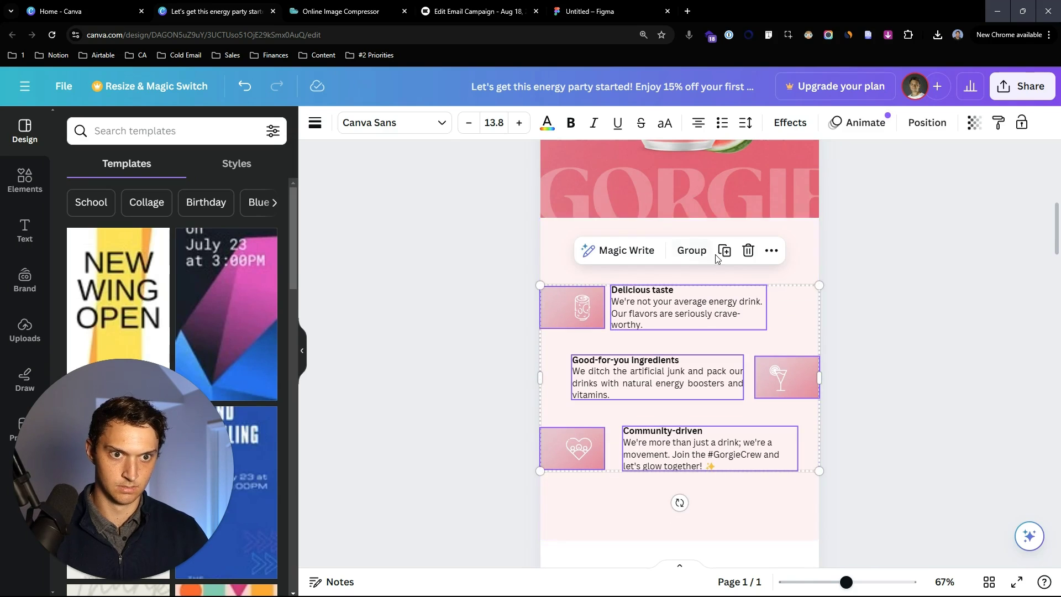
# Check the heading, pink background and Community-driven text, then clear the selection
pyautogui.click(789, 252)
pyautogui.click(805, 477)
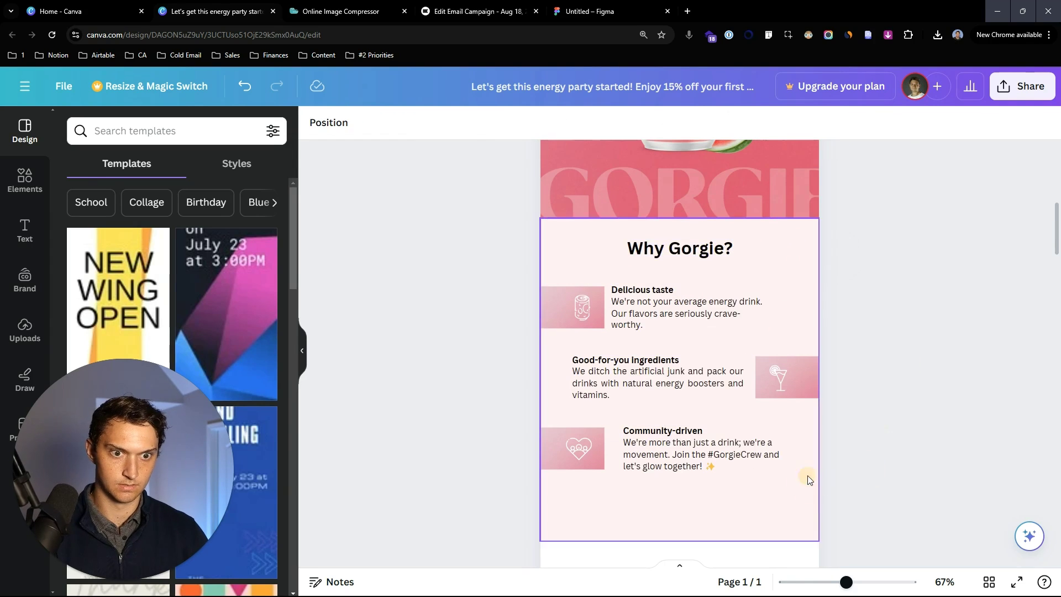
pyautogui.scroll(-1, 778, 441)
pyautogui.click(774, 447)
pyautogui.scroll(-1, 774, 448)
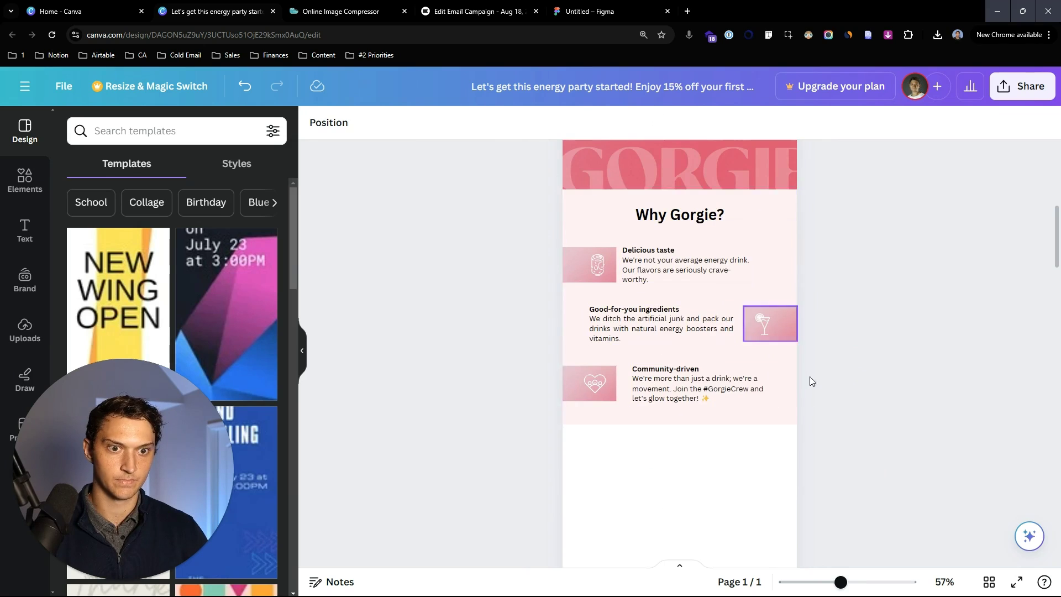
pyautogui.click(761, 402)
pyautogui.click(750, 416)
pyautogui.click(750, 416)
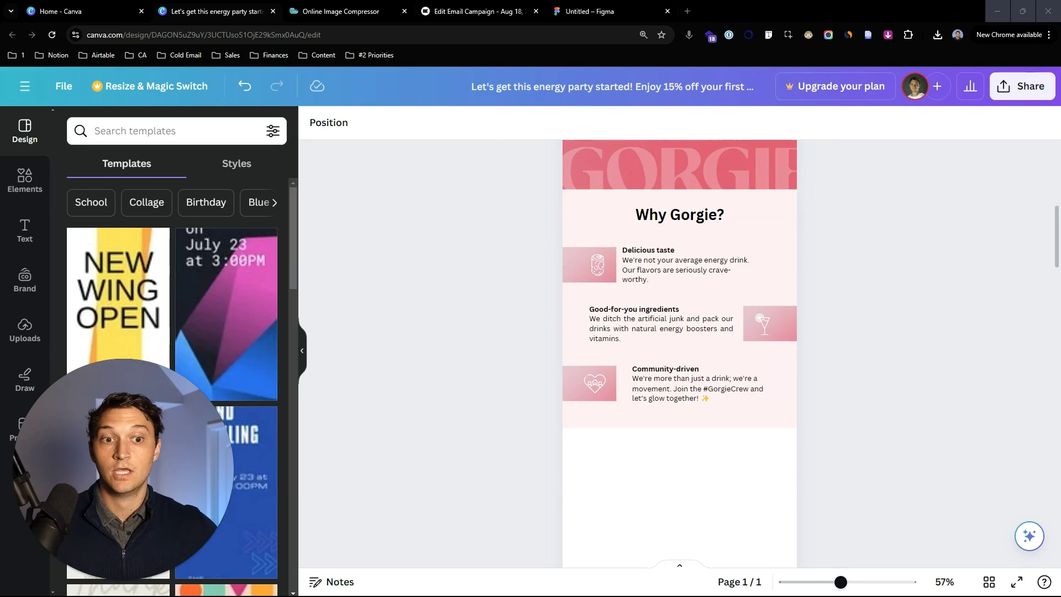
pyautogui.scroll(8, 866, 297)
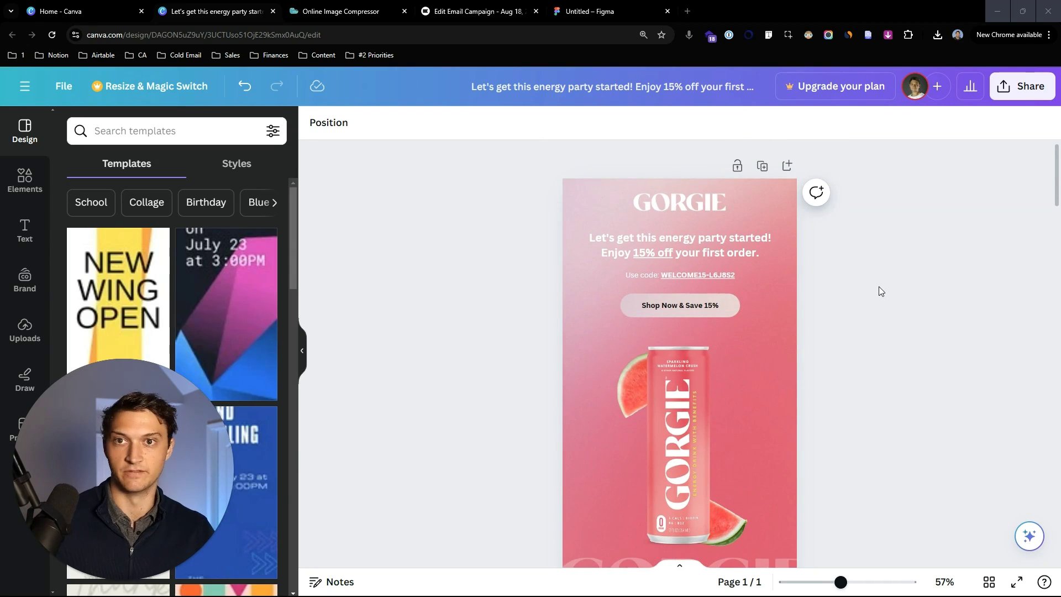
pyautogui.scroll(-1, 878, 286)
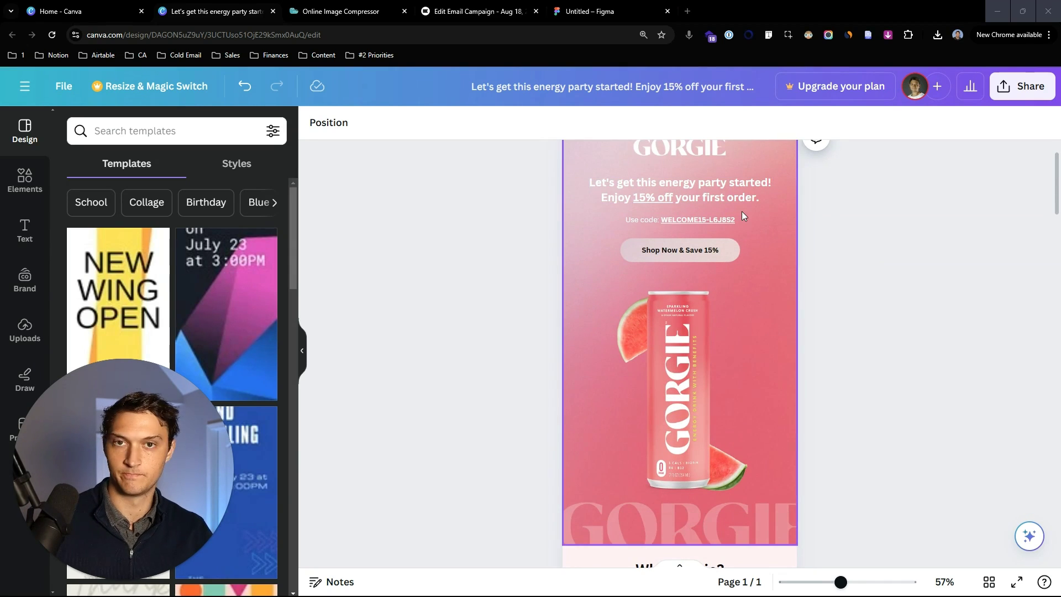
pyautogui.scroll(-10, 754, 210)
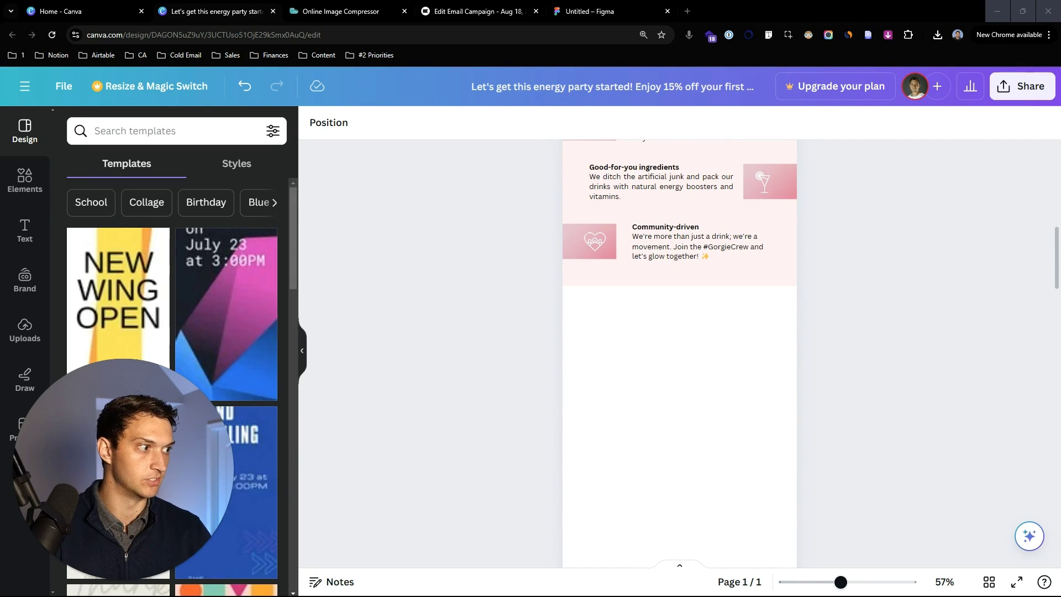
# Paste the Only The Good Stuff slice and position it beneath the feature section
pyautogui.click(757, 338)
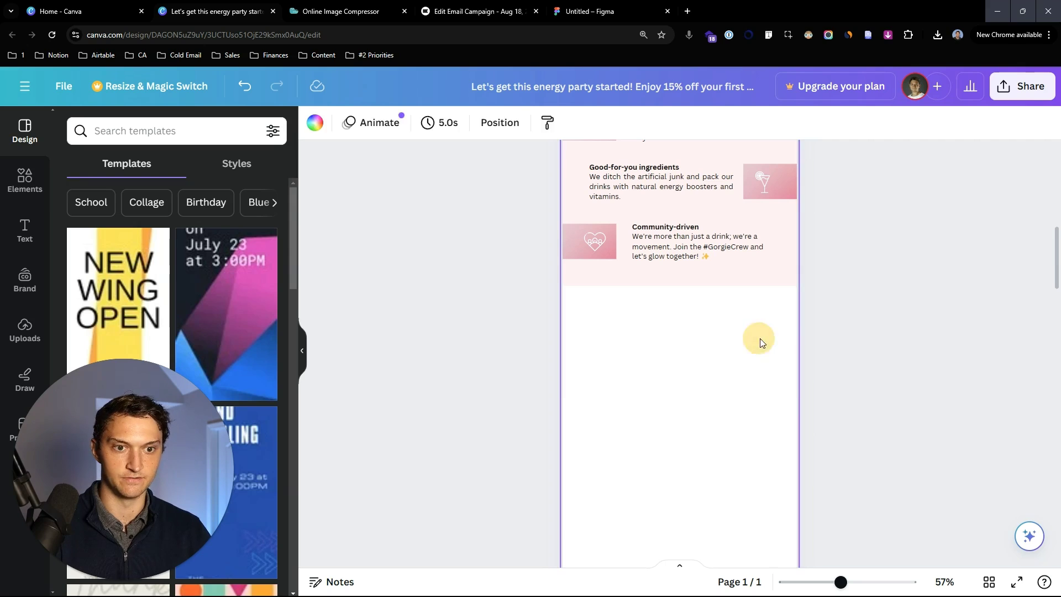
pyautogui.hotkey('ctrl', 'v')
pyautogui.moveTo(757, 498); pyautogui.dragTo(750, 387)
pyautogui.scroll(-5, 772, 398)
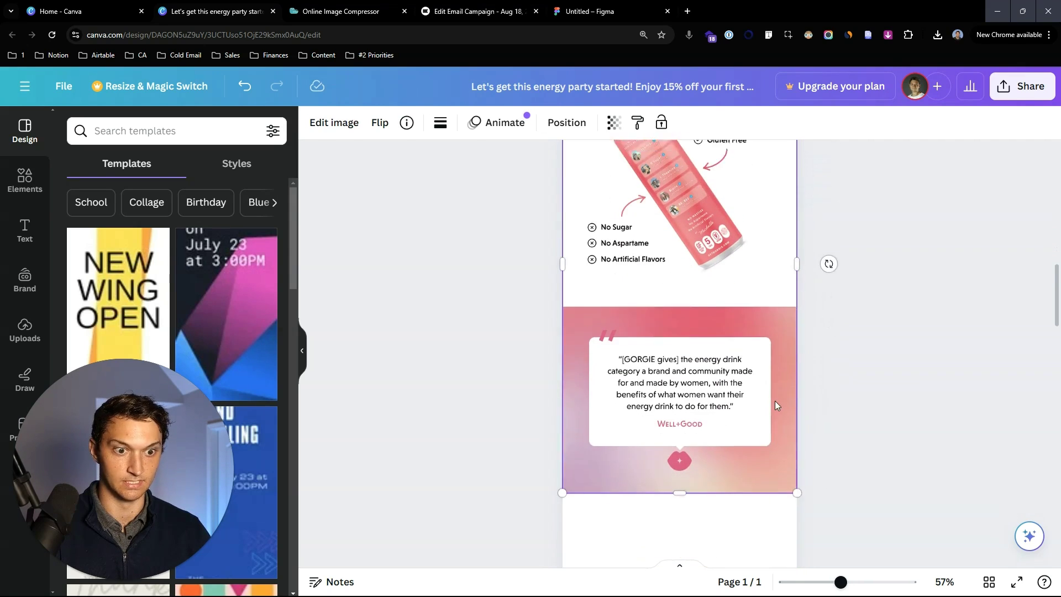
pyautogui.click(832, 477)
# Scroll through the new checklist and Well+Good quote to inspect their placement
pyautogui.scroll(4, 836, 467)
pyautogui.scroll(5, 670, 346)
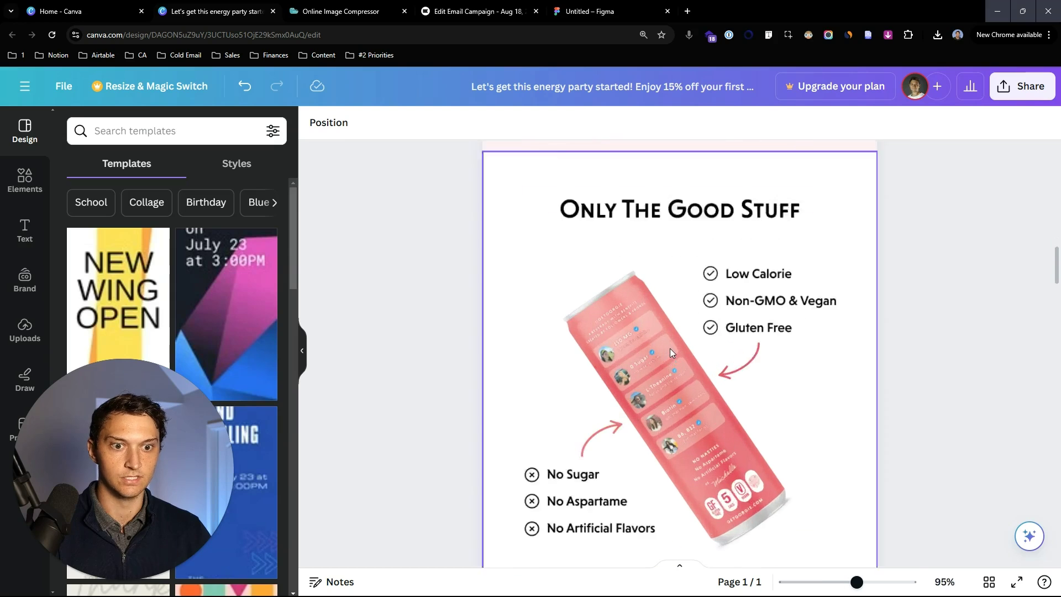
pyautogui.scroll(3, 725, 269)
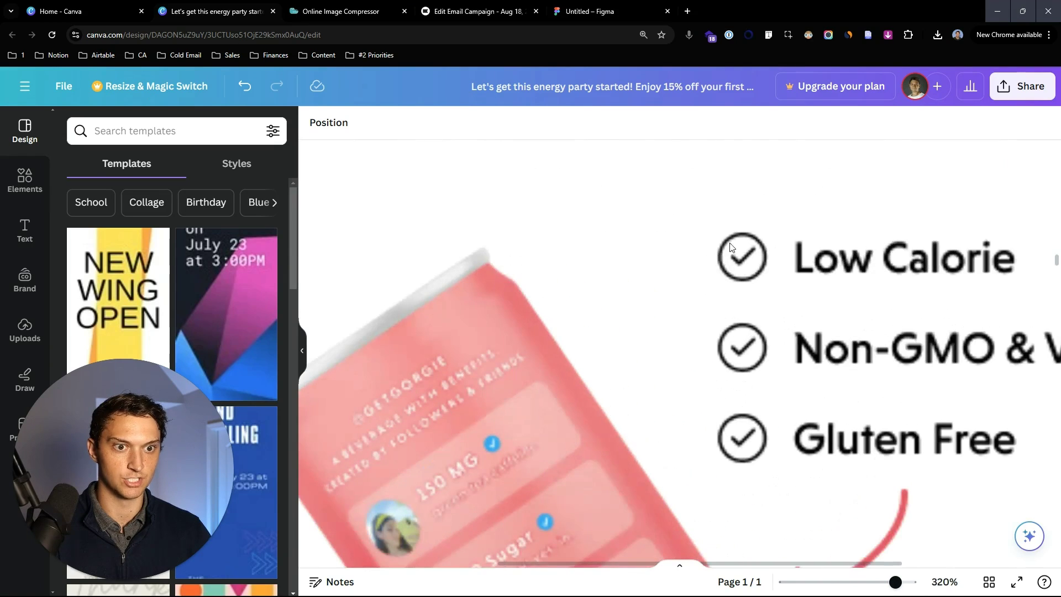
pyautogui.scroll(-4, 753, 260)
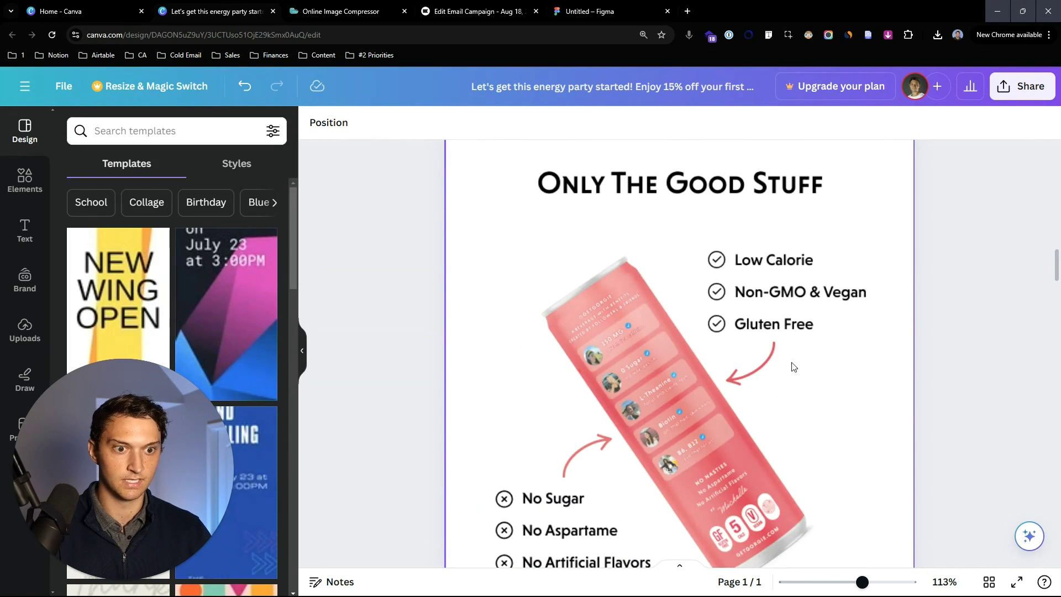
pyautogui.scroll(-2, 721, 170)
pyautogui.scroll(2, 859, 220)
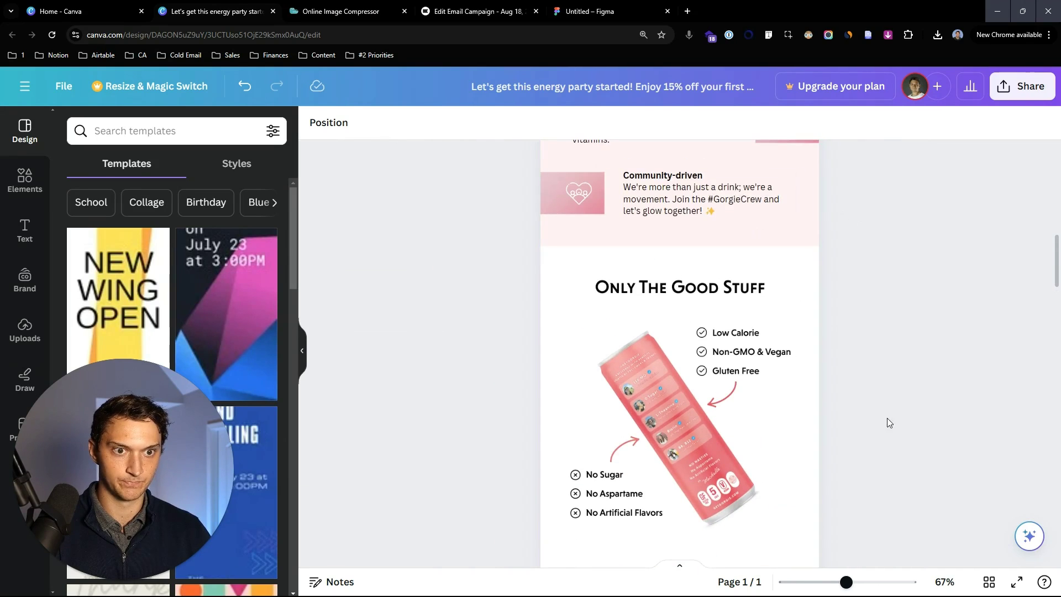
pyautogui.scroll(-4, 887, 418)
pyautogui.scroll(-2, 839, 342)
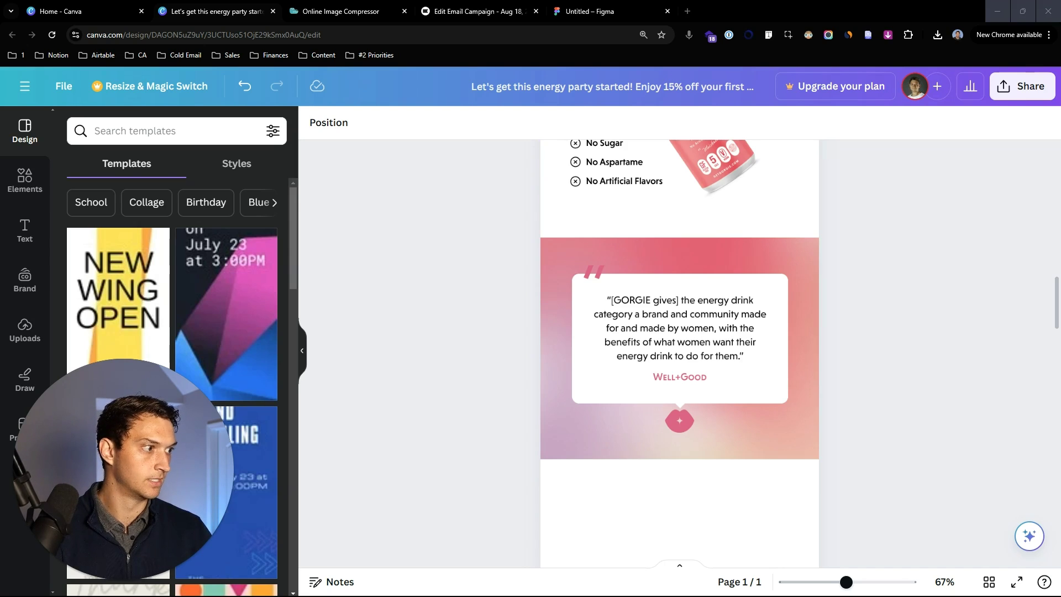
# Check the Time for Main Character Energy section, then scroll down to the cocktail photo
pyautogui.click(718, 508)
pyautogui.scroll(-6, 727, 311)
pyautogui.scroll(4, 727, 311)
pyautogui.click(739, 362)
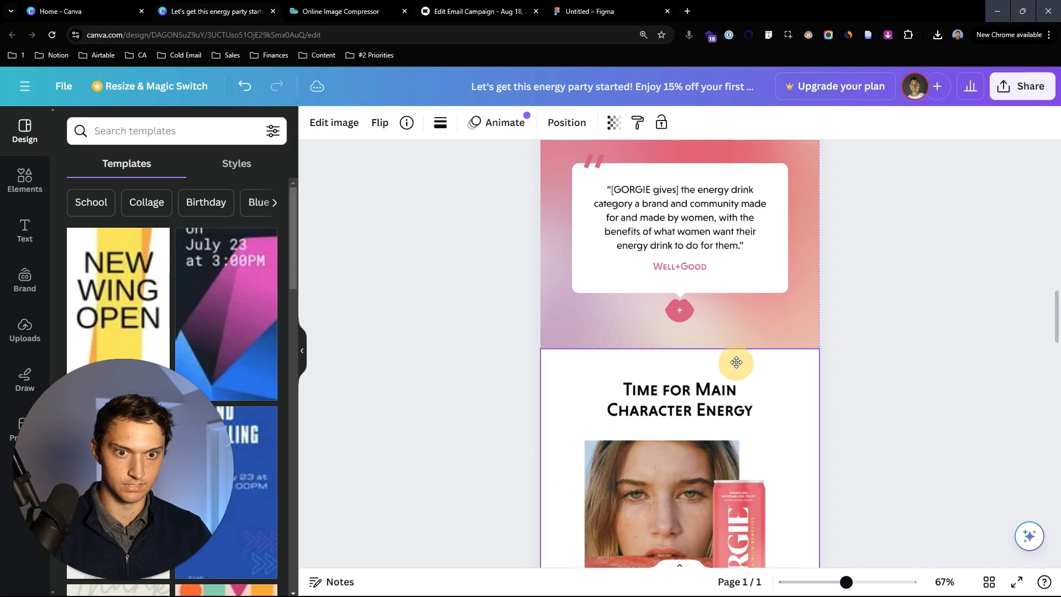
pyautogui.click(946, 333)
pyautogui.scroll(-5, 945, 333)
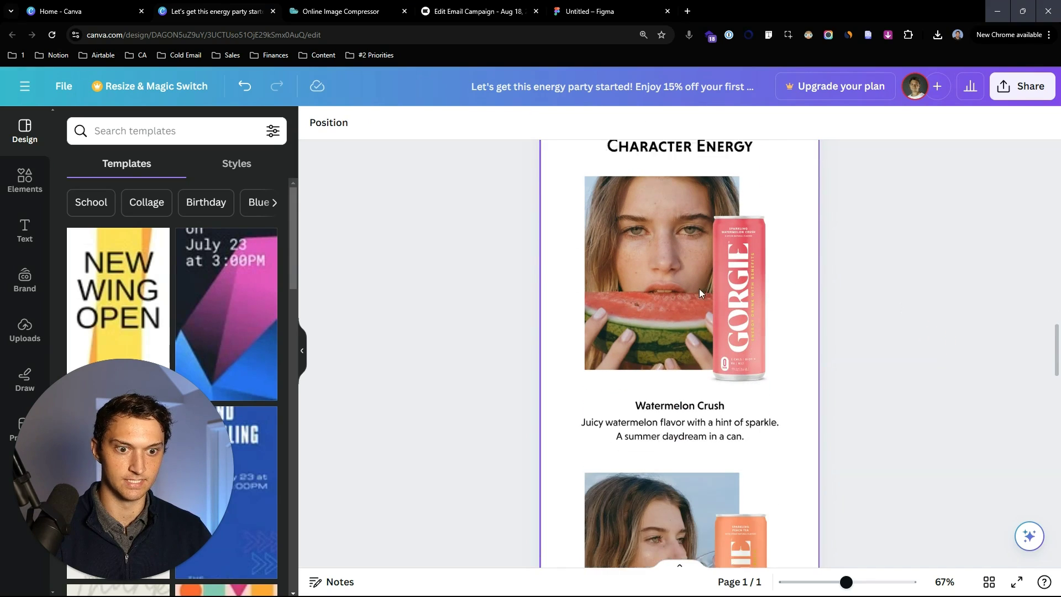
pyautogui.scroll(2, 532, 237)
pyautogui.scroll(-2, 532, 236)
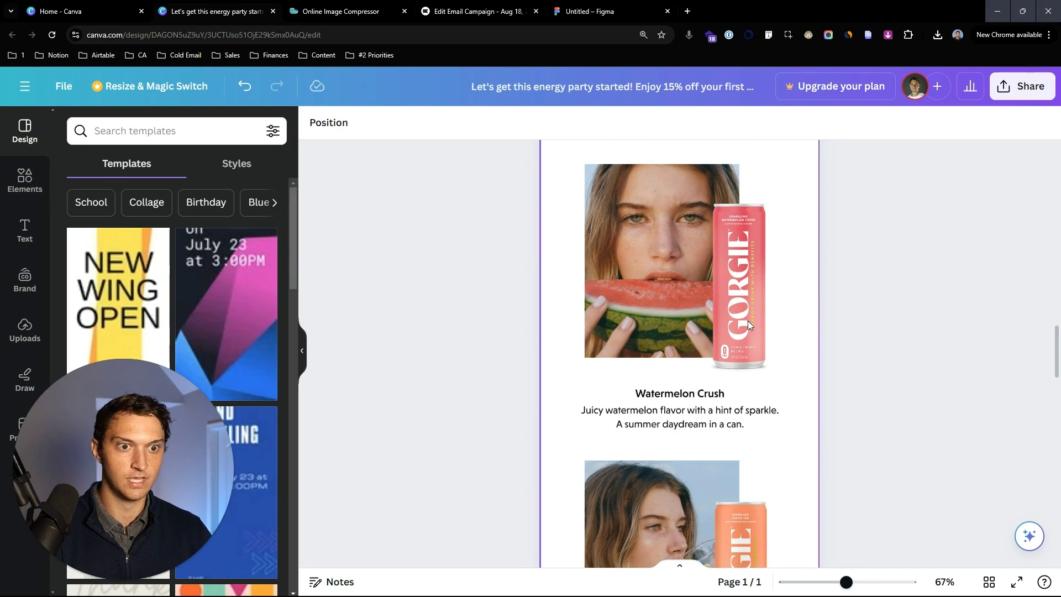
pyautogui.scroll(-4, 632, 244)
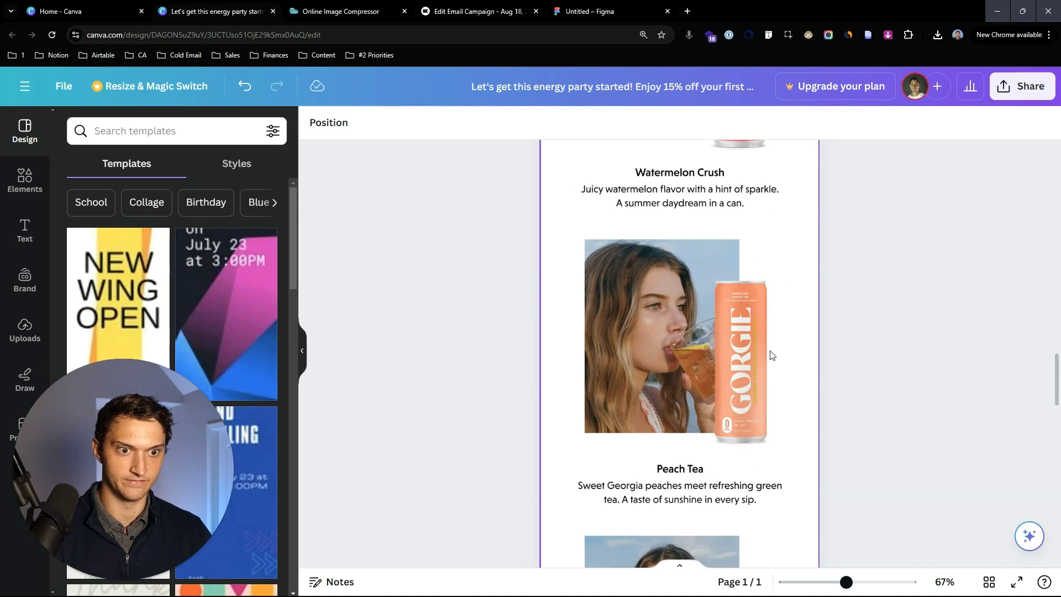
pyautogui.scroll(-8, 770, 356)
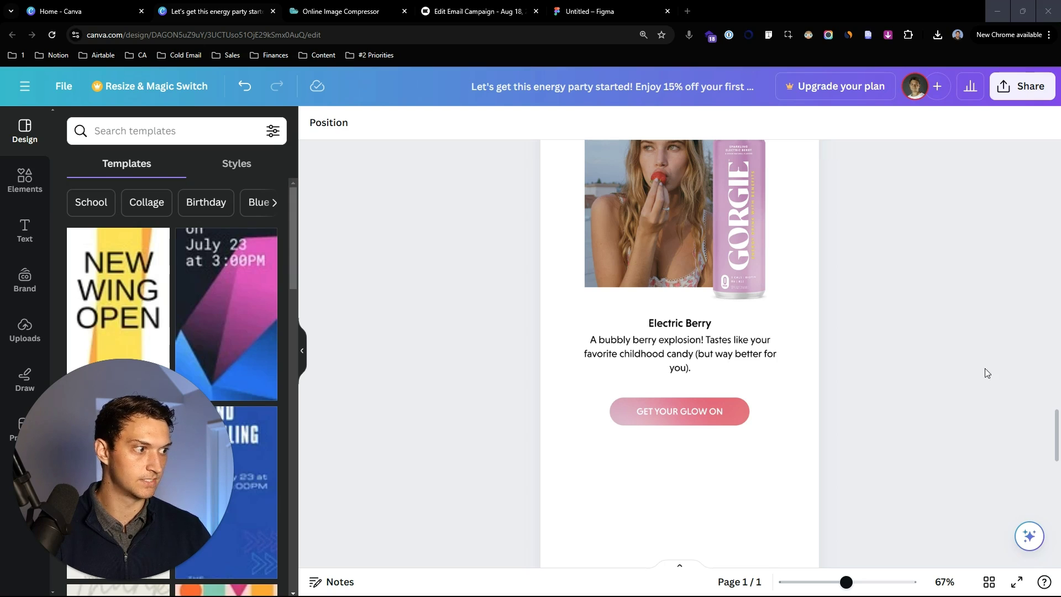
pyautogui.scroll(-3, 987, 373)
# Drag the cocktail photo up until it snaps directly under GET YOUR GLOW ON
pyautogui.click(797, 424)
pyautogui.moveTo(687, 435); pyautogui.dragTo(694, 339)
pyautogui.click(912, 304)
pyautogui.scroll(-3, 633, 213)
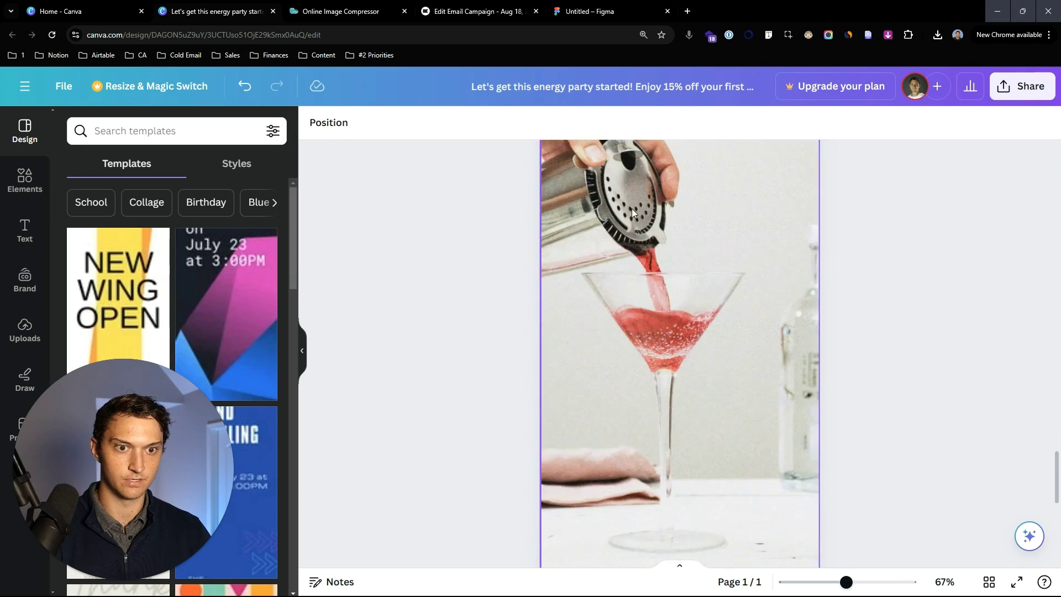
pyautogui.scroll(-3, 632, 212)
pyautogui.scroll(-2, 697, 356)
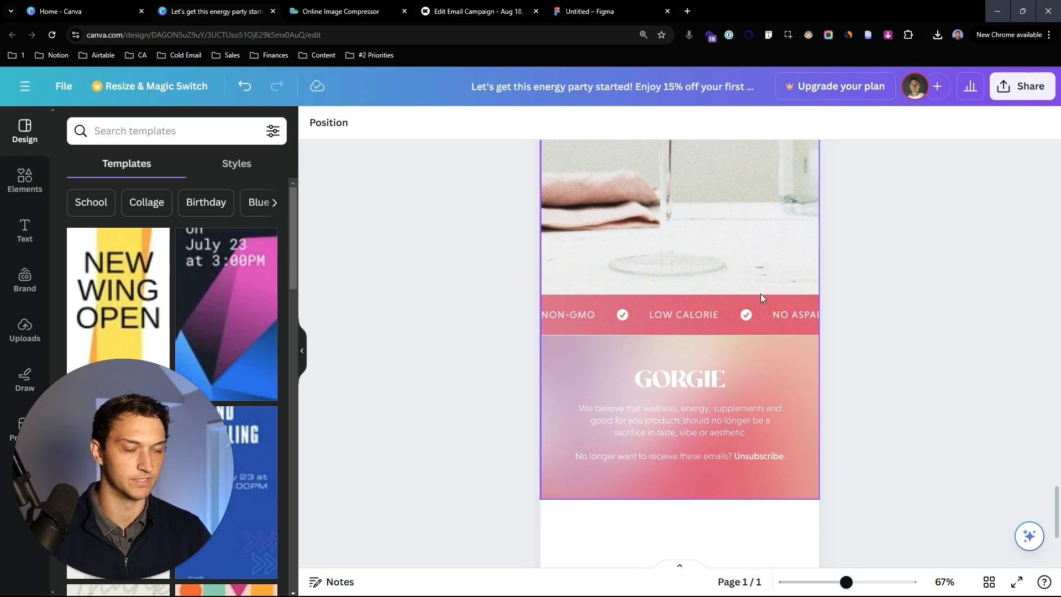
# Crop the bottom cocktail image so it ends at the NON-GMO / LOW CALORIE band
pyautogui.click(657, 428)
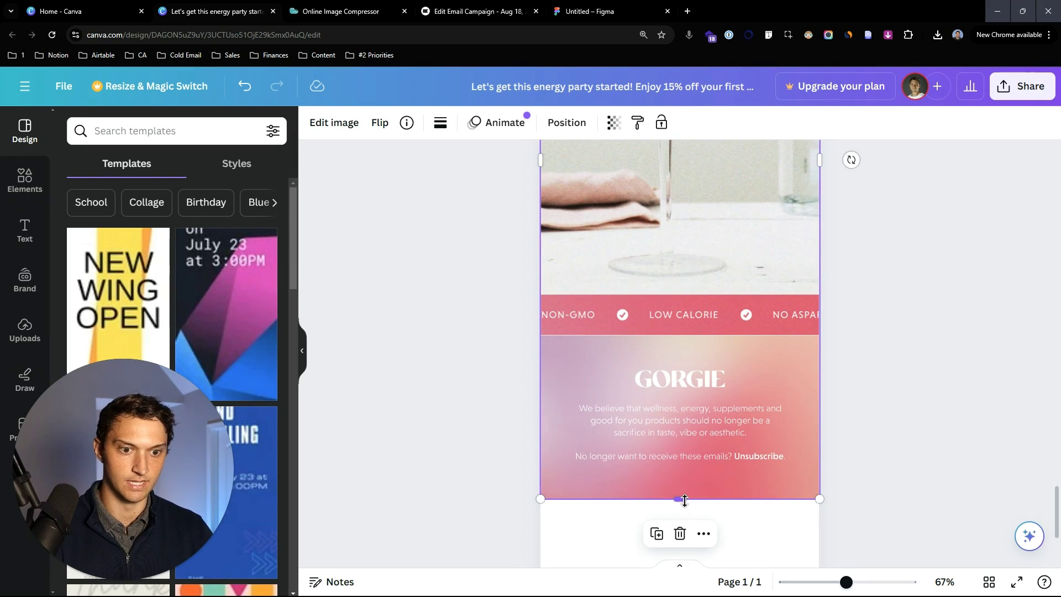
pyautogui.moveTo(685, 501); pyautogui.dragTo(792, 366)
pyautogui.moveTo(834, 424); pyautogui.dragTo(795, 482)
pyautogui.moveTo(690, 482); pyautogui.dragTo(902, 335)
pyautogui.click(937, 402)
pyautogui.scroll(3, 937, 402)
pyautogui.scroll(-6, 937, 405)
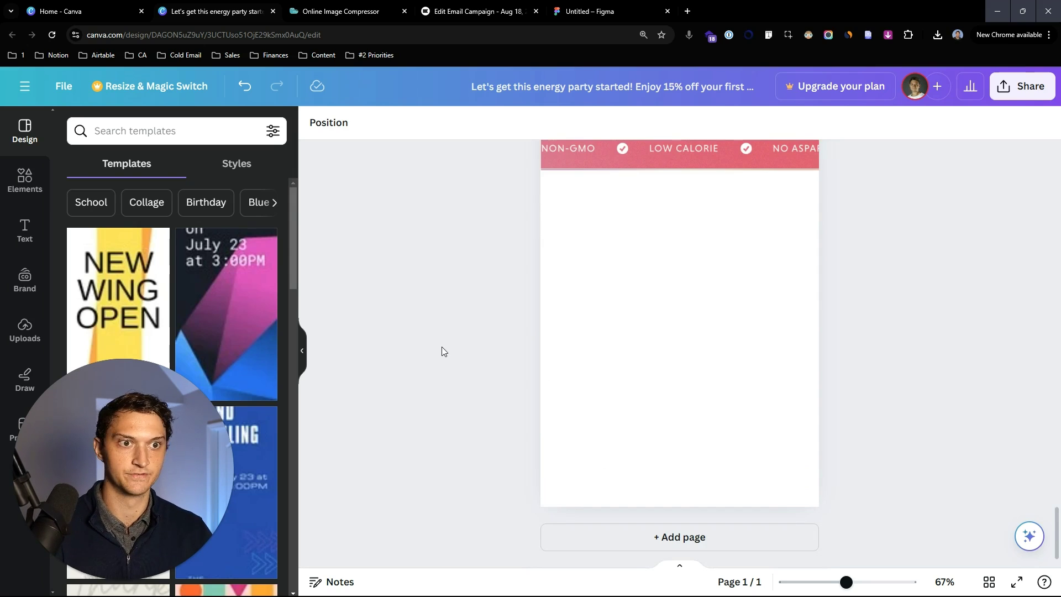
pyautogui.scroll(4, 442, 347)
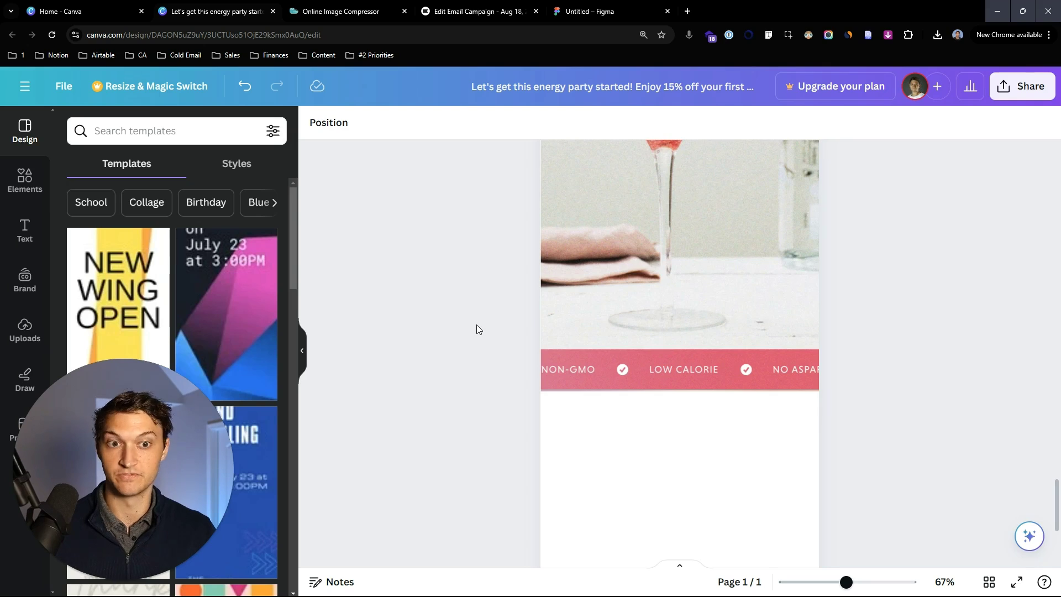
pyautogui.scroll(15, 476, 324)
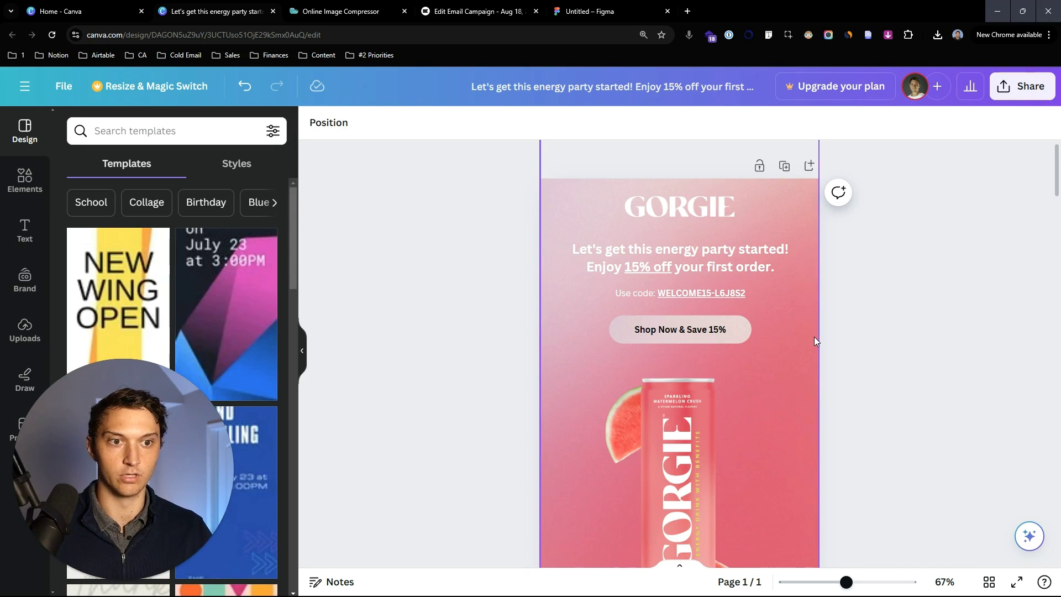
pyautogui.scroll(-15, 814, 341)
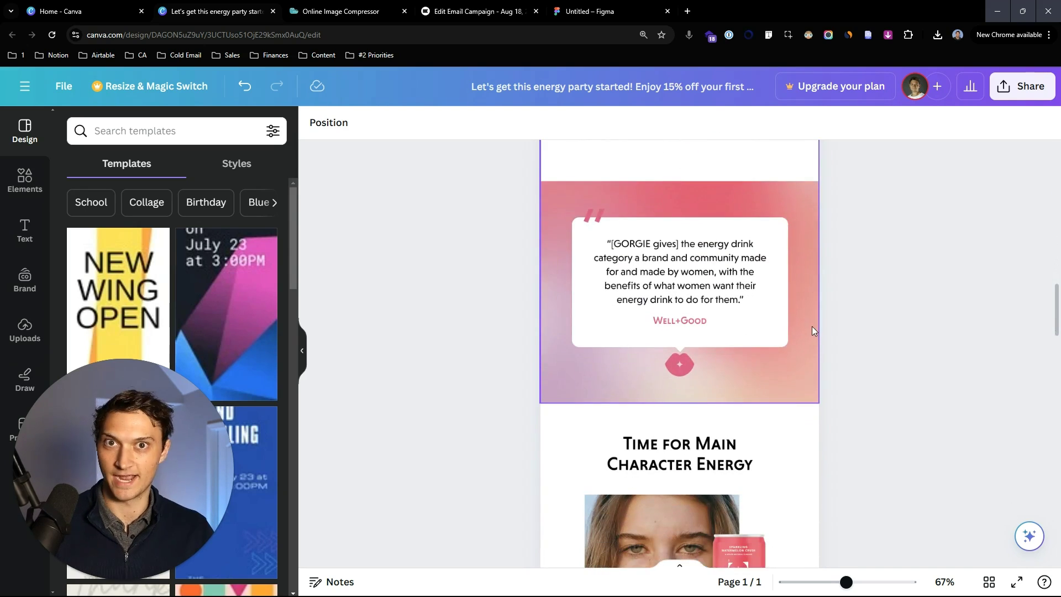
pyautogui.scroll(-8, 812, 330)
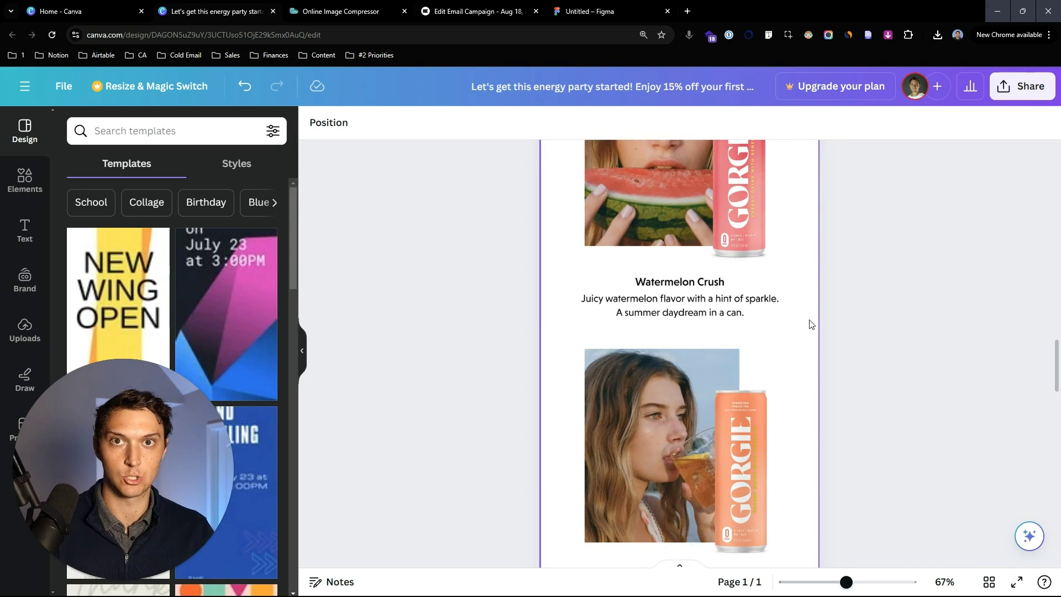
pyautogui.scroll(-10, 810, 325)
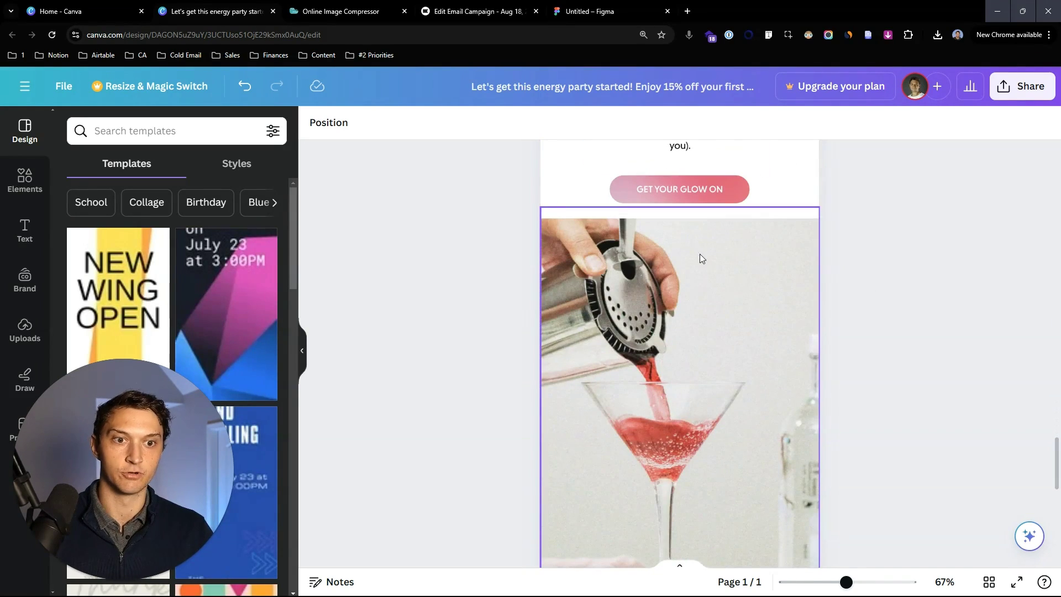
pyautogui.scroll(-8, 829, 305)
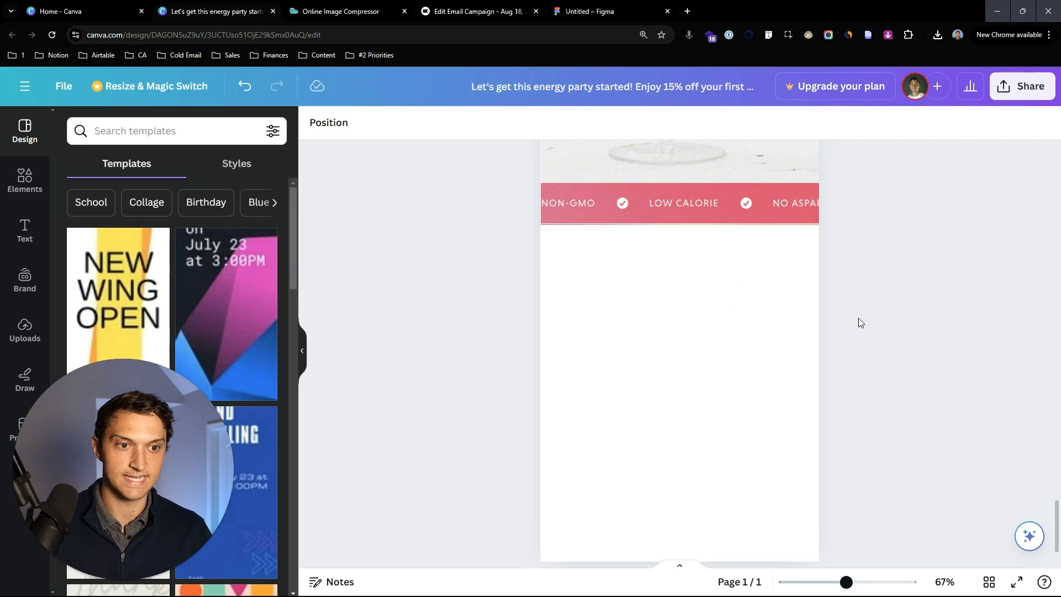
pyautogui.scroll(10, 857, 317)
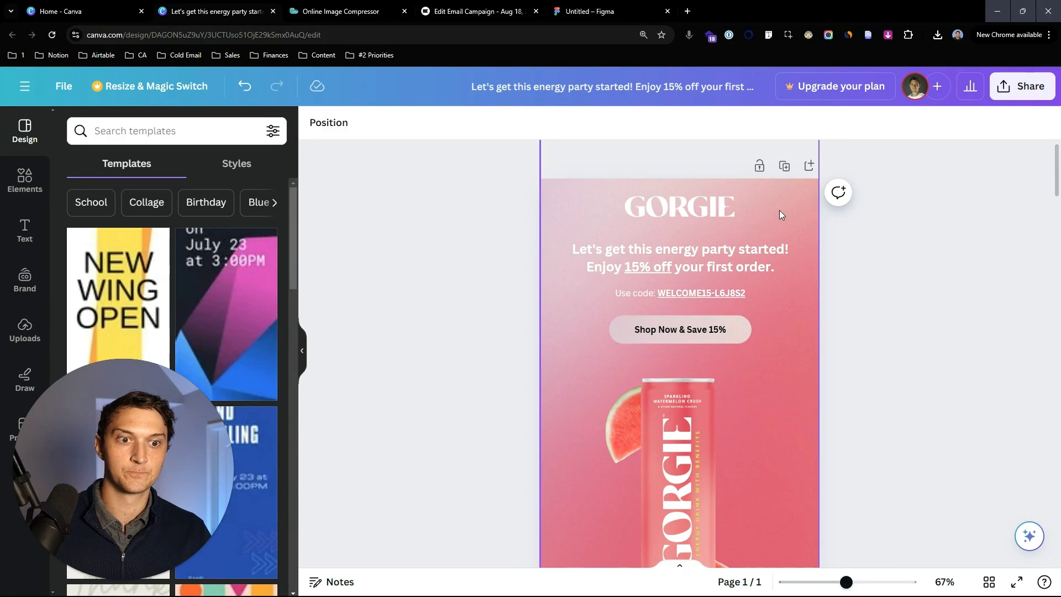
pyautogui.scroll(-15, 782, 218)
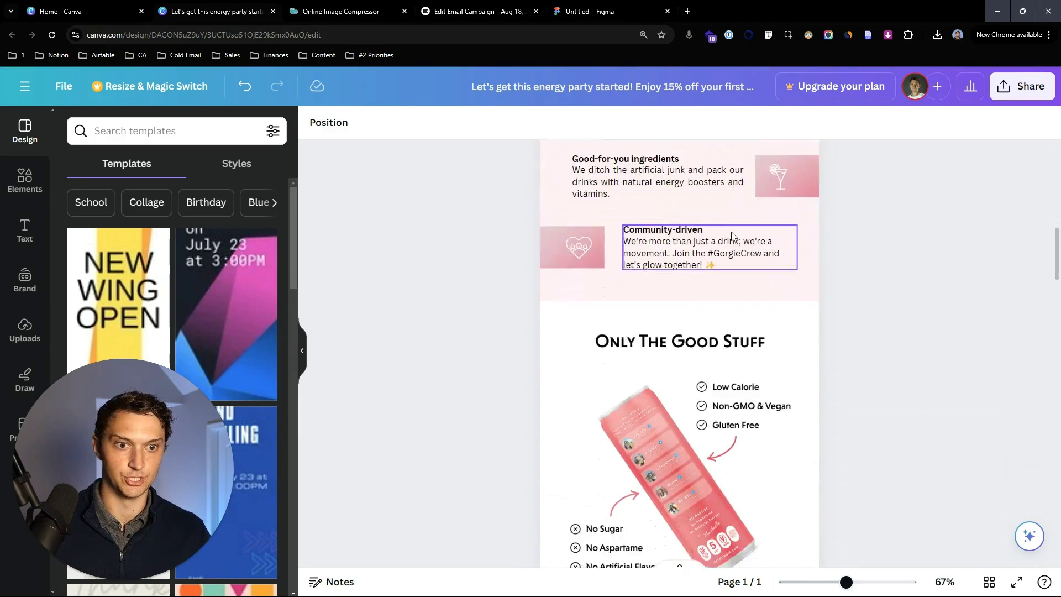
pyautogui.scroll(-7, 795, 347)
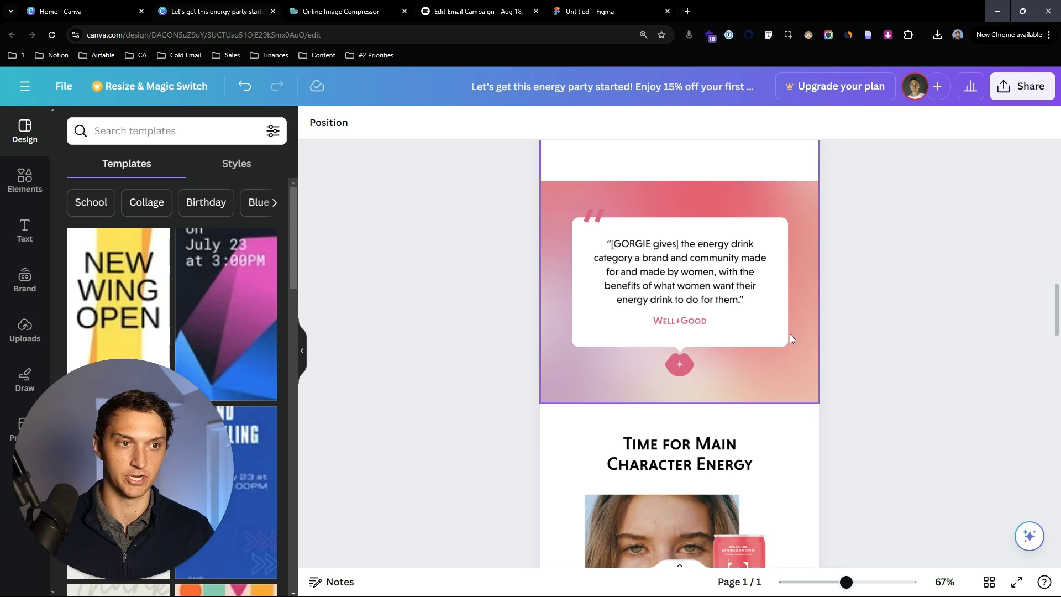
pyautogui.scroll(-6, 806, 309)
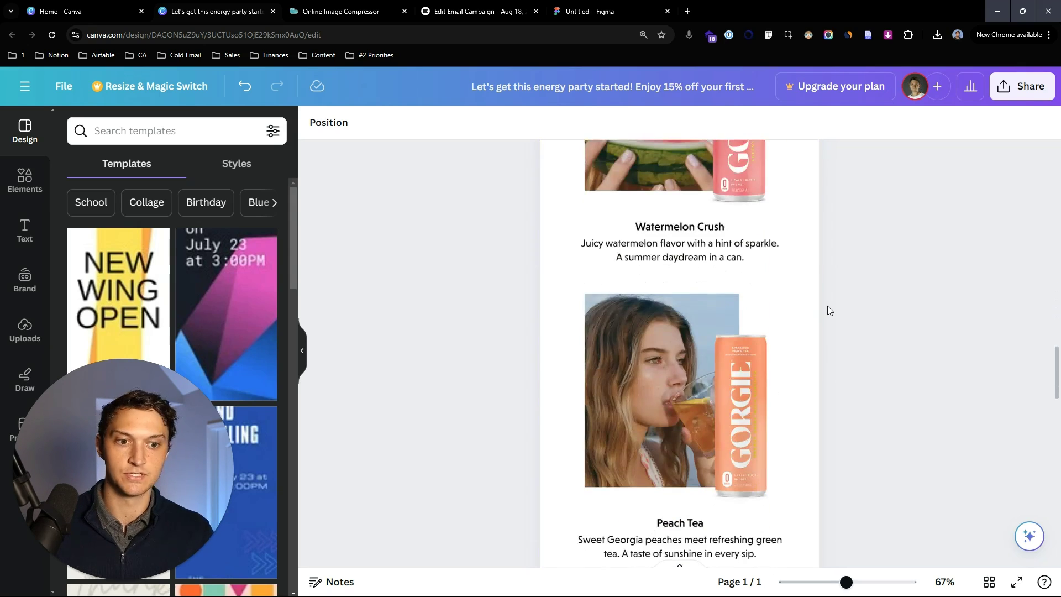
pyautogui.scroll(-5, 827, 306)
pyautogui.scroll(-8, 818, 303)
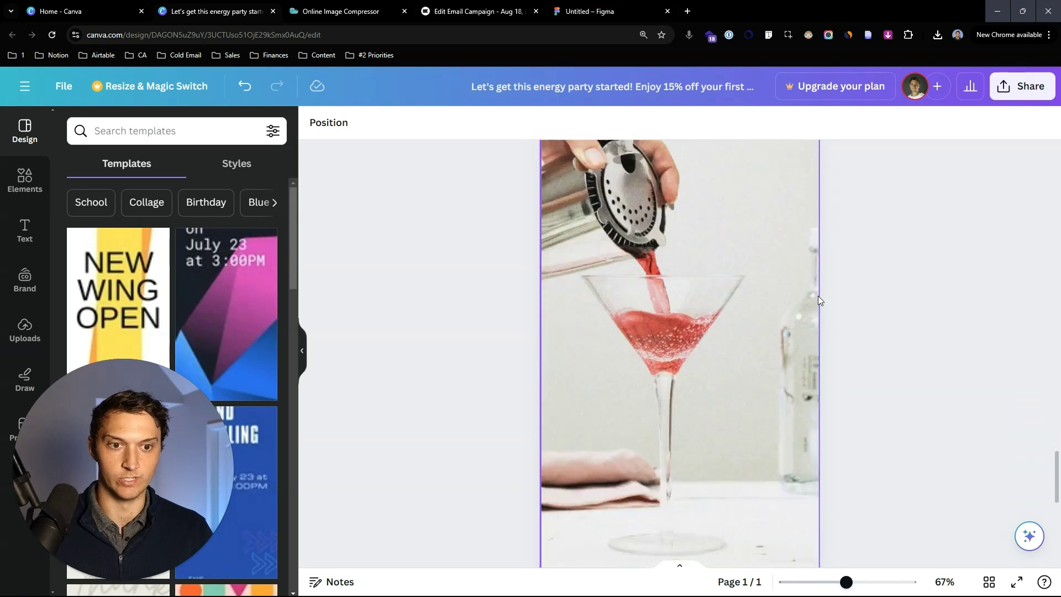
pyautogui.scroll(-3, 817, 301)
pyautogui.scroll(20, 489, 285)
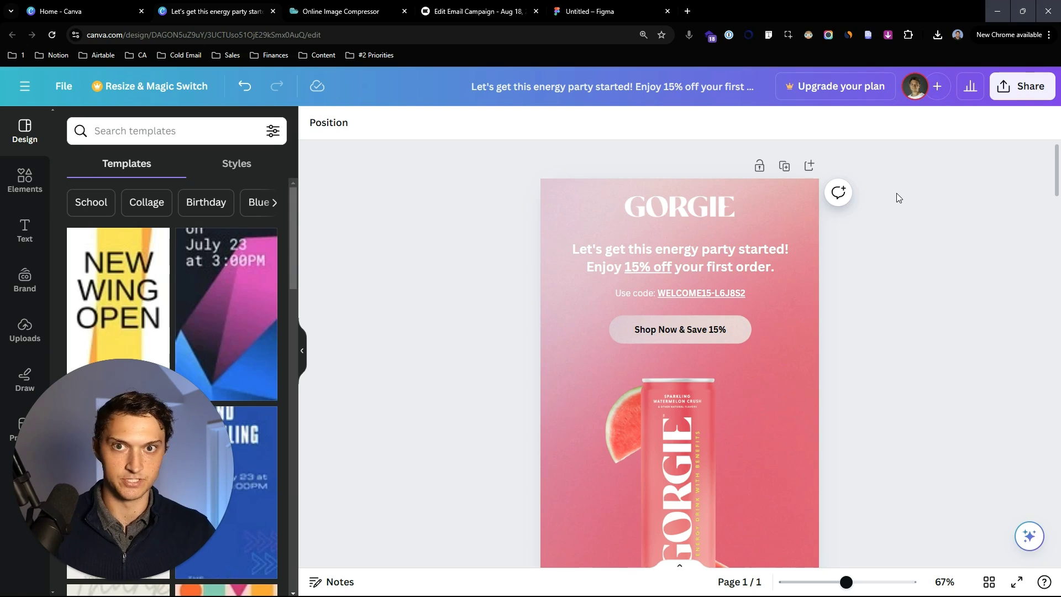
# Download the 600 × 6,889 px email design as a PNG and go to Optimizilla
pyautogui.click(1022, 86)
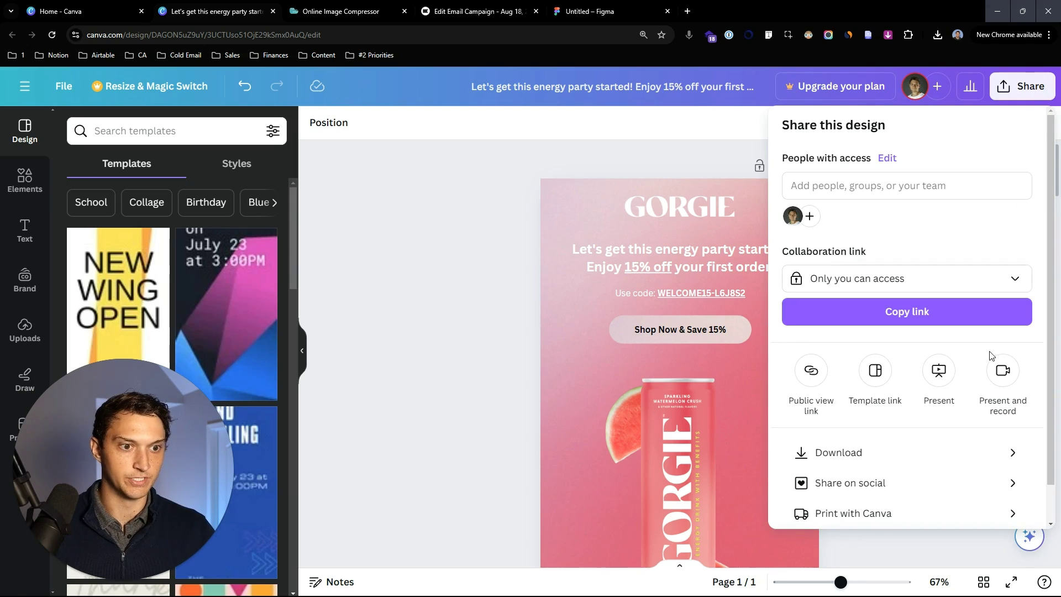
pyautogui.click(972, 452)
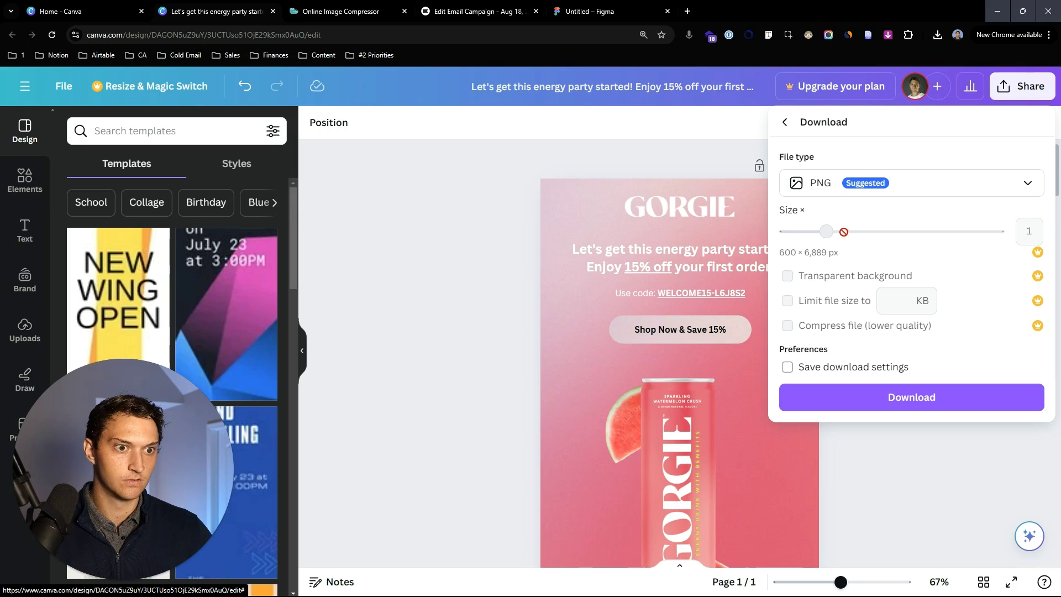
pyautogui.click(943, 406)
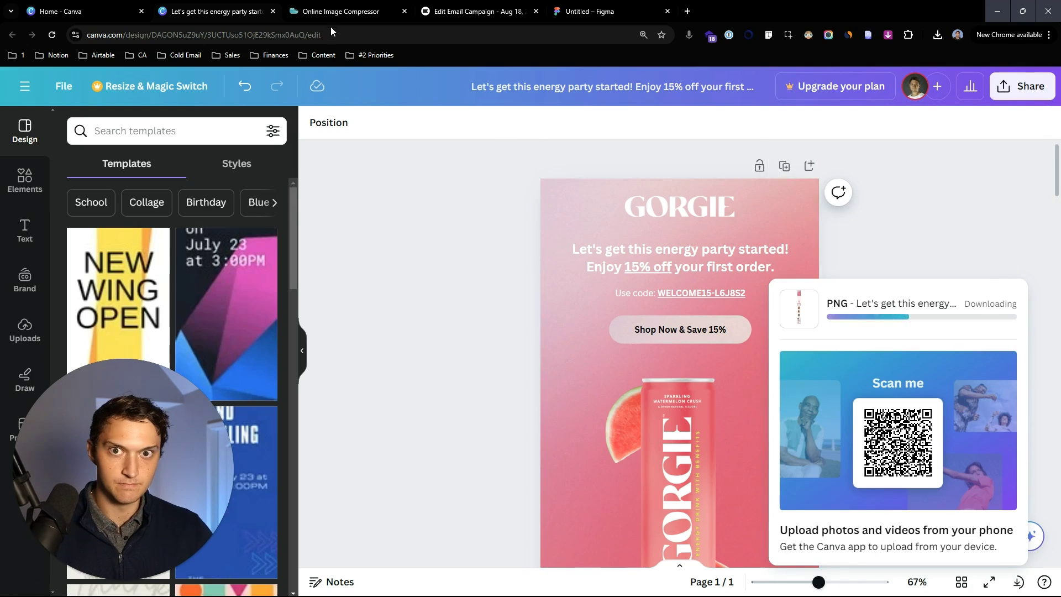
pyautogui.click(331, 11)
pyautogui.click(183, 38)
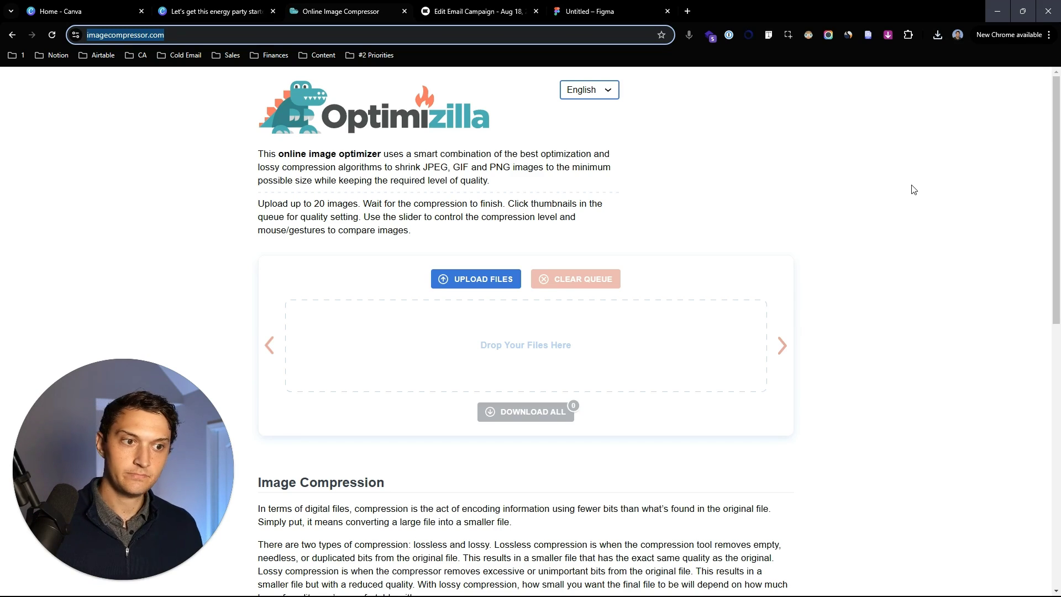
# Compress the 3.8 MB email PNG to 903 KB, download it, and return to Klaviyo
pyautogui.click(937, 34)
pyautogui.moveTo(854, 88); pyautogui.dragTo(475, 365)
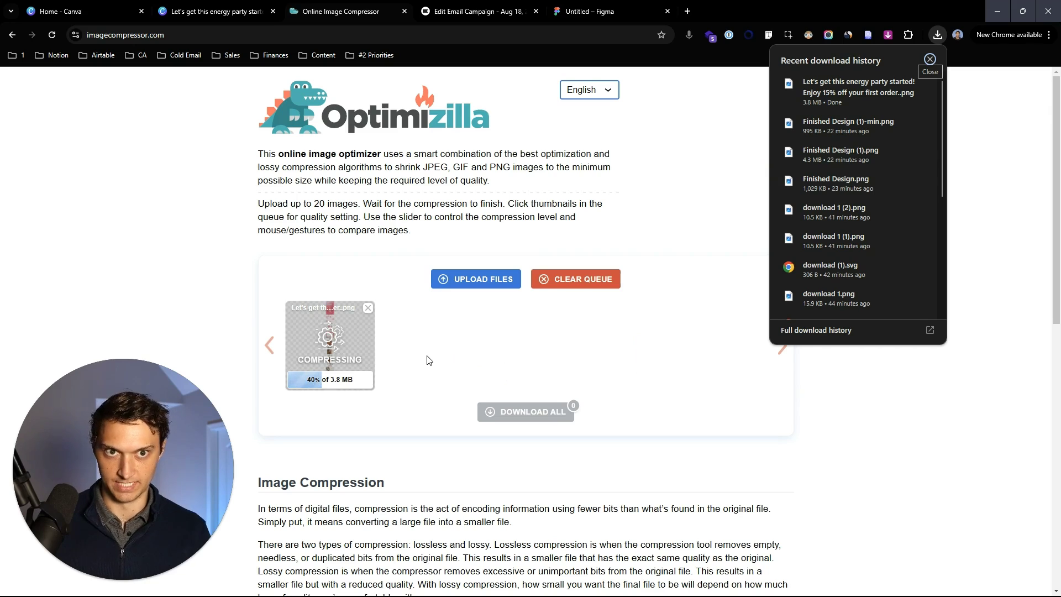
pyautogui.click(346, 385)
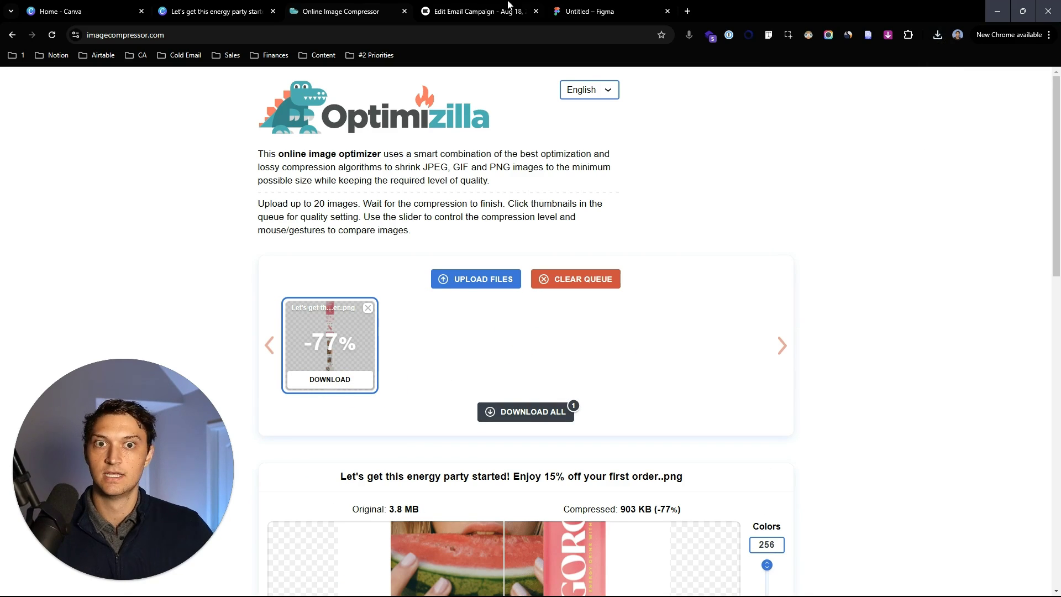
pyautogui.click(482, 12)
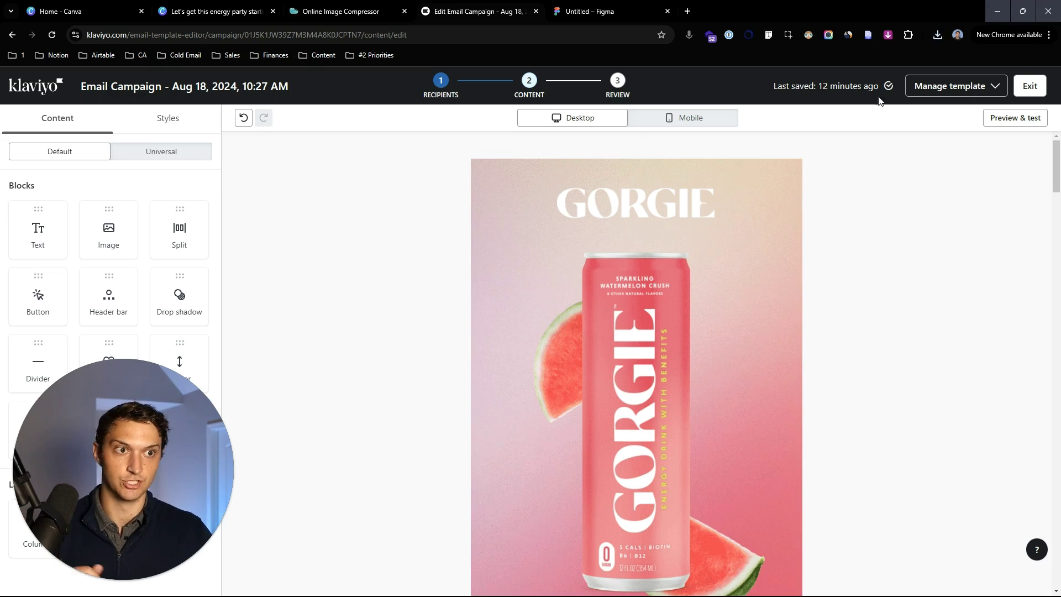
# Preview the full 600 × 6889 email PNG in Windows Photos, then close it
pyautogui.click(938, 35)
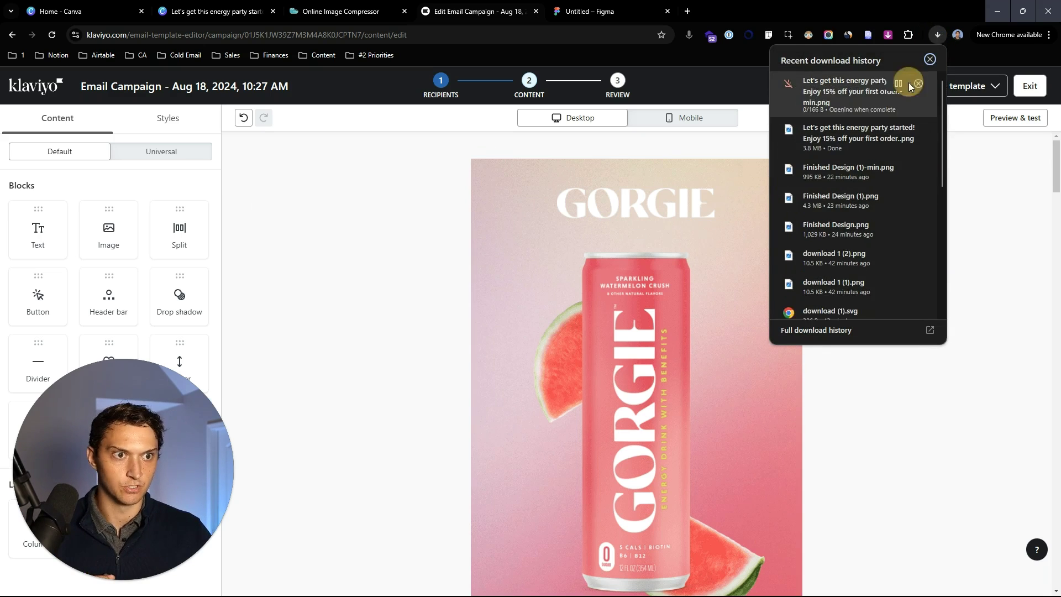
pyautogui.click(856, 160)
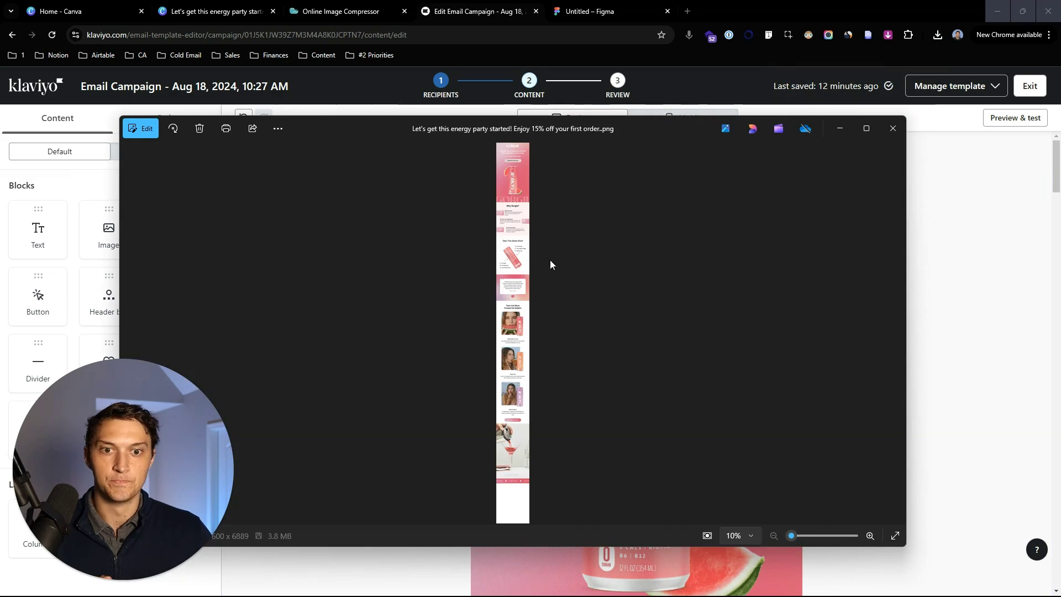
pyautogui.scroll(3, 510, 222)
pyautogui.scroll(2, 510, 222)
pyautogui.scroll(-5, 503, 221)
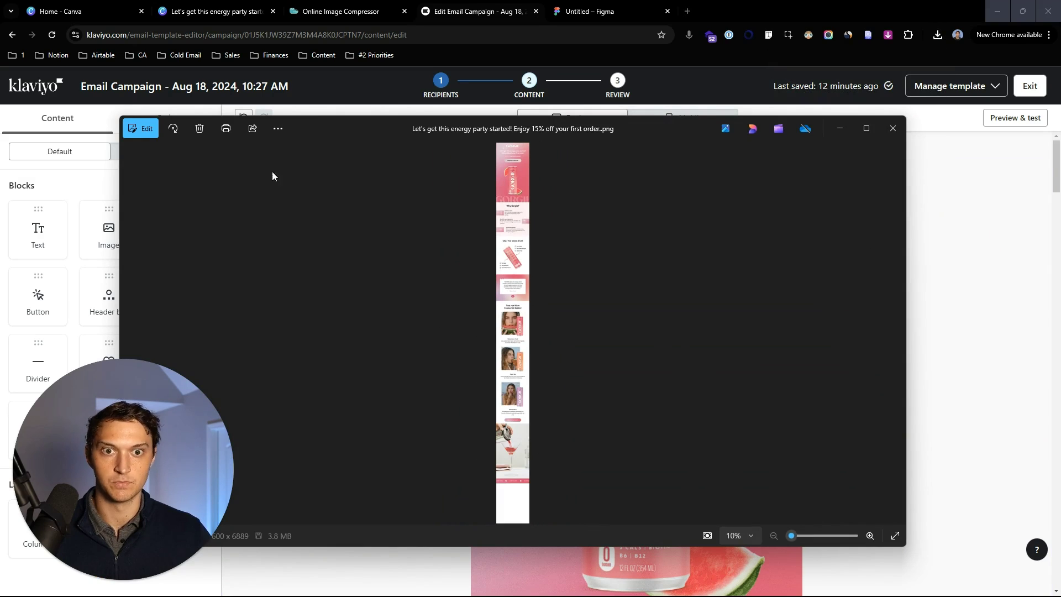
pyautogui.click(892, 128)
# Drag the compressed Gorgie email PNG from Chrome's downloads onto the Figma canvas and fit it in view
pyautogui.click(619, 11)
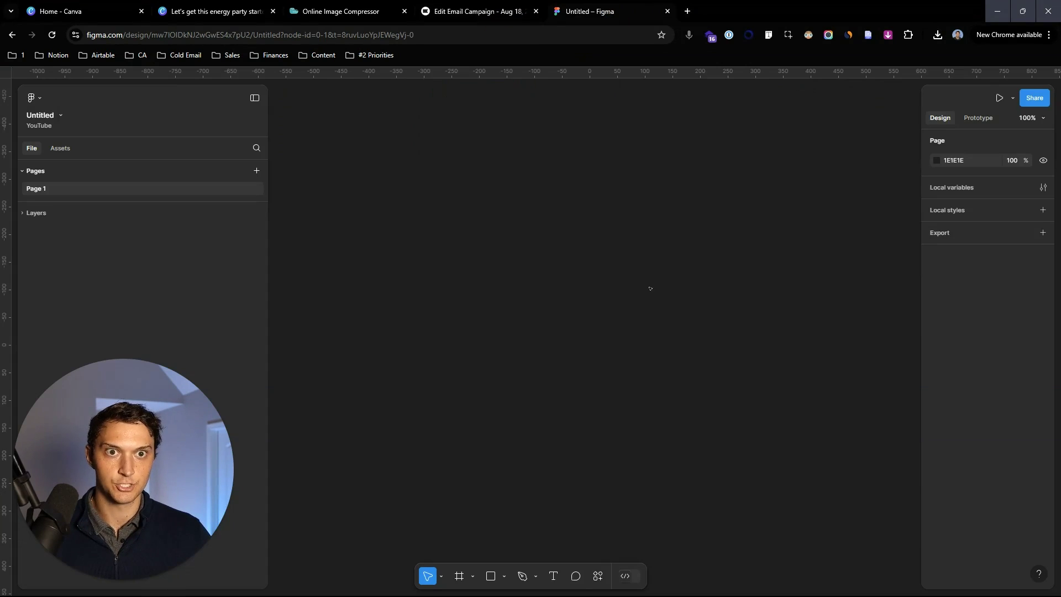
pyautogui.click(938, 35)
pyautogui.moveTo(928, 110); pyautogui.dragTo(669, 277)
pyautogui.scroll(3, 761, 244)
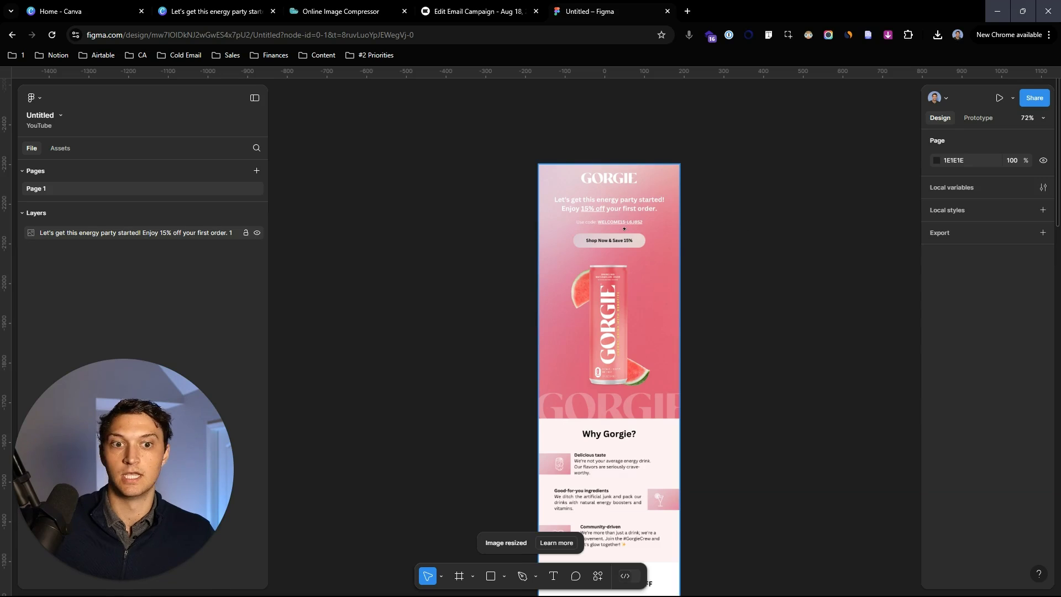
pyautogui.click(323, 15)
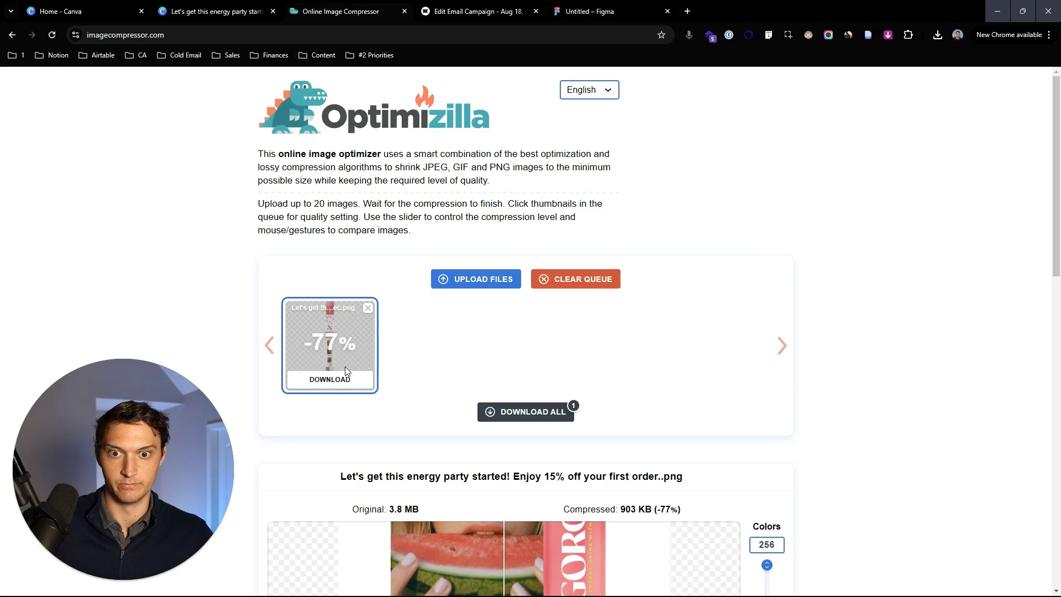
pyautogui.click(937, 35)
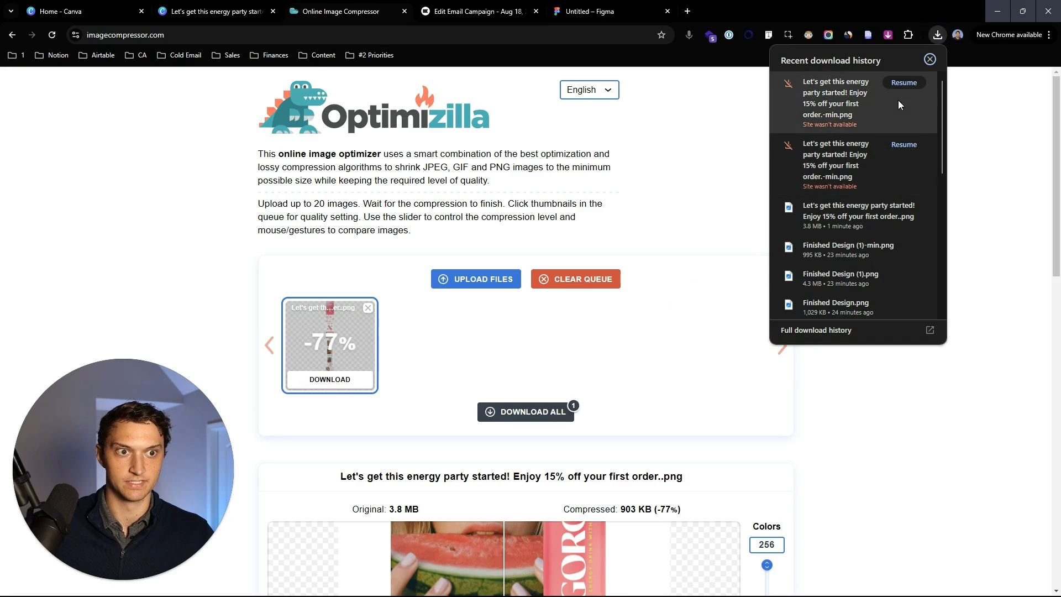
pyautogui.click(641, 10)
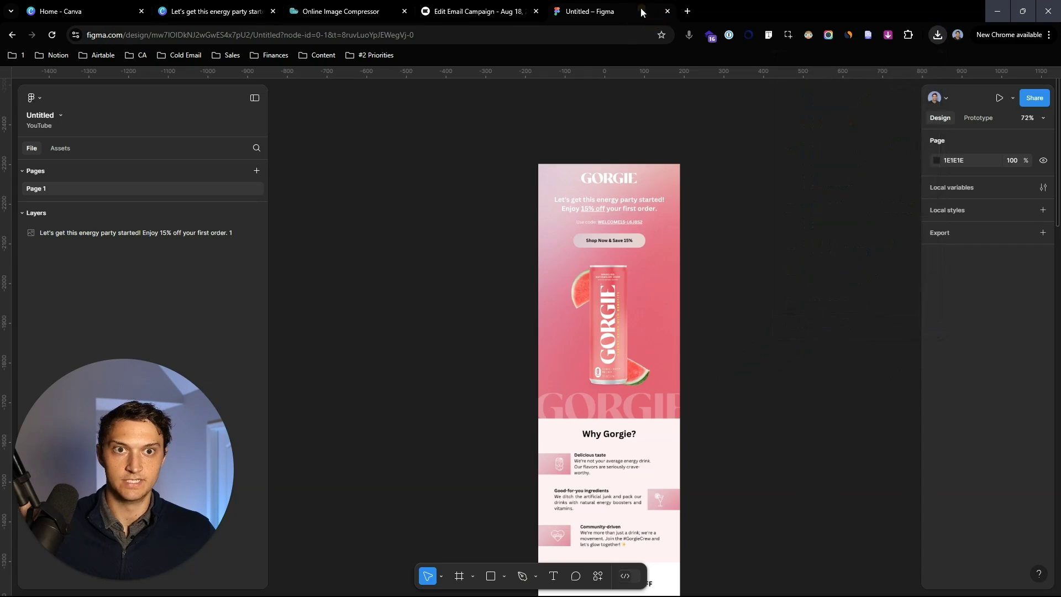
pyautogui.scroll(3, 731, 239)
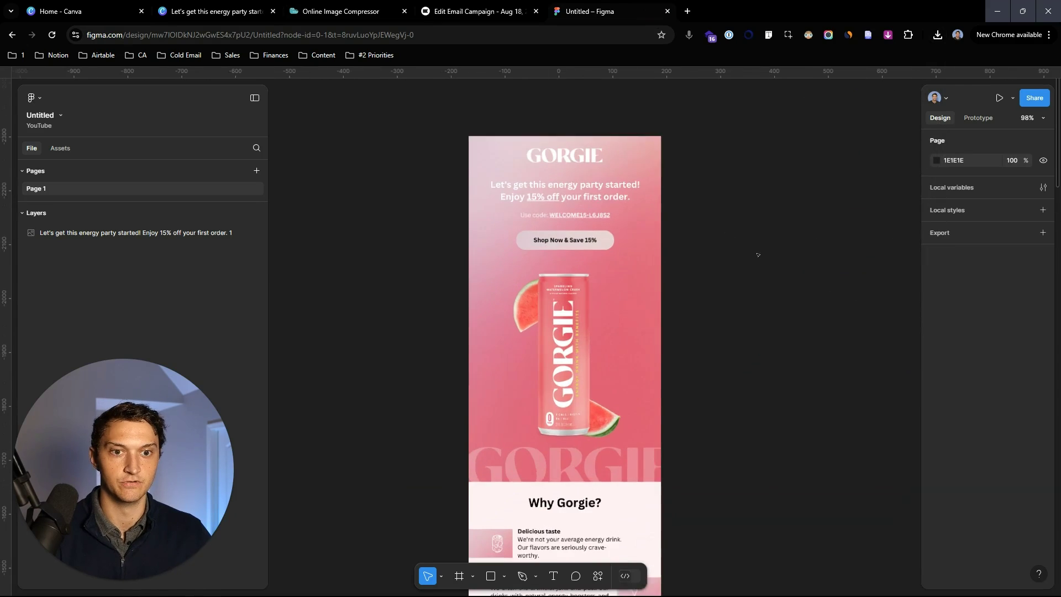
pyautogui.scroll(-5, 731, 238)
pyautogui.hscroll(2, 696, 233)
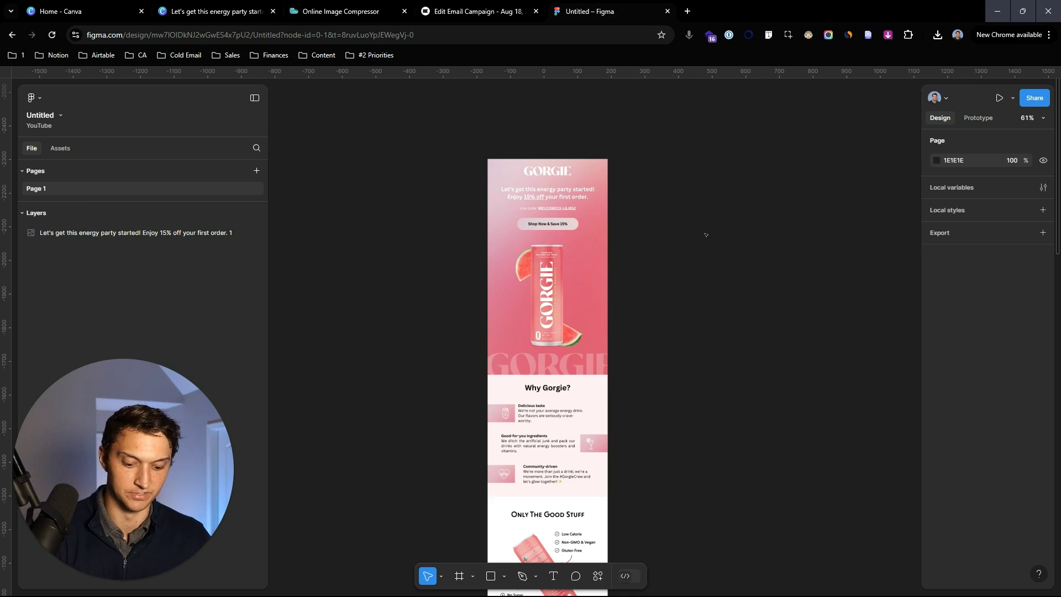
# Draw the first slice over the hero section and a second slice beside the email
pyautogui.press('s')
pyautogui.scroll(3, 485, 176)
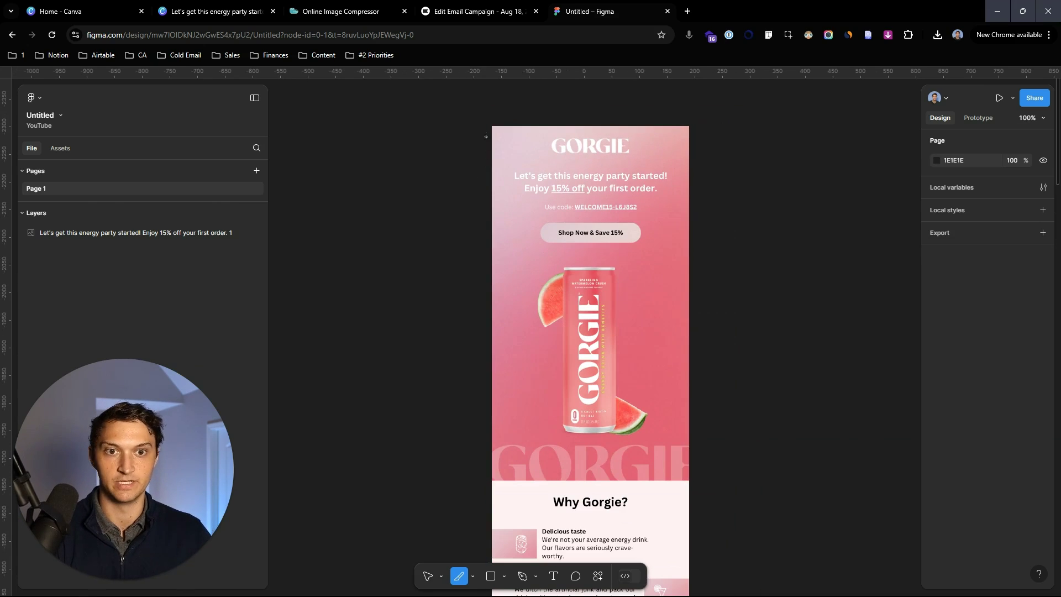
pyautogui.moveTo(491, 126); pyautogui.dragTo(689, 480)
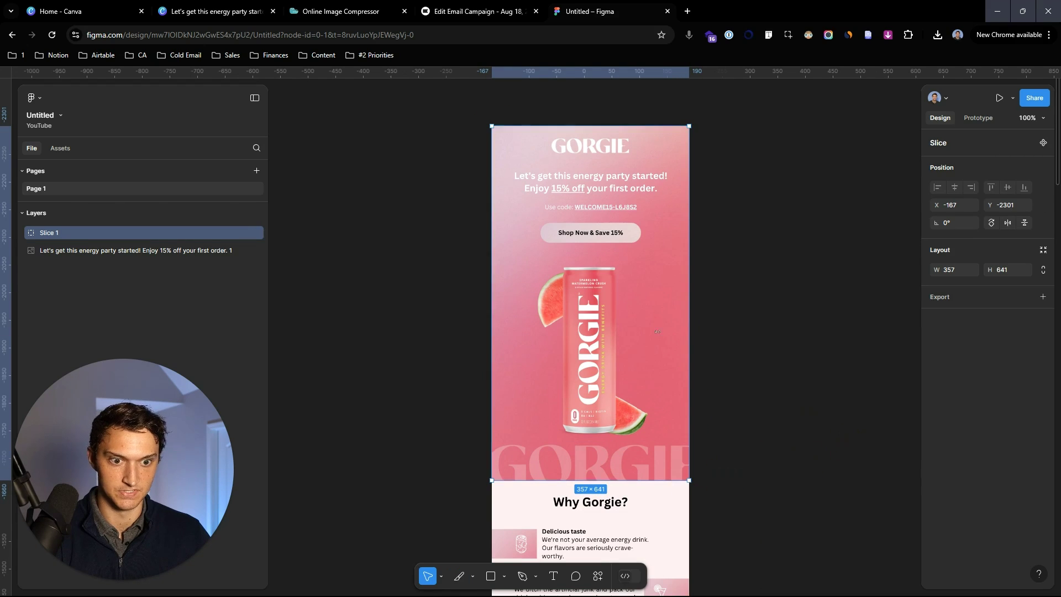
pyautogui.click(748, 320)
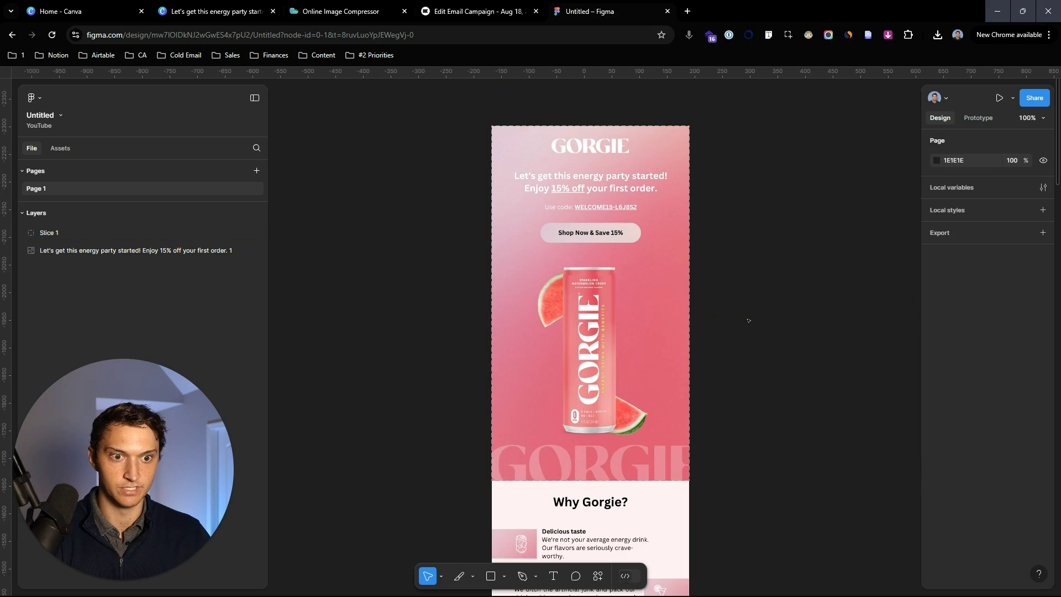
pyautogui.press('s')
pyautogui.moveTo(731, 152); pyautogui.dragTo(837, 333)
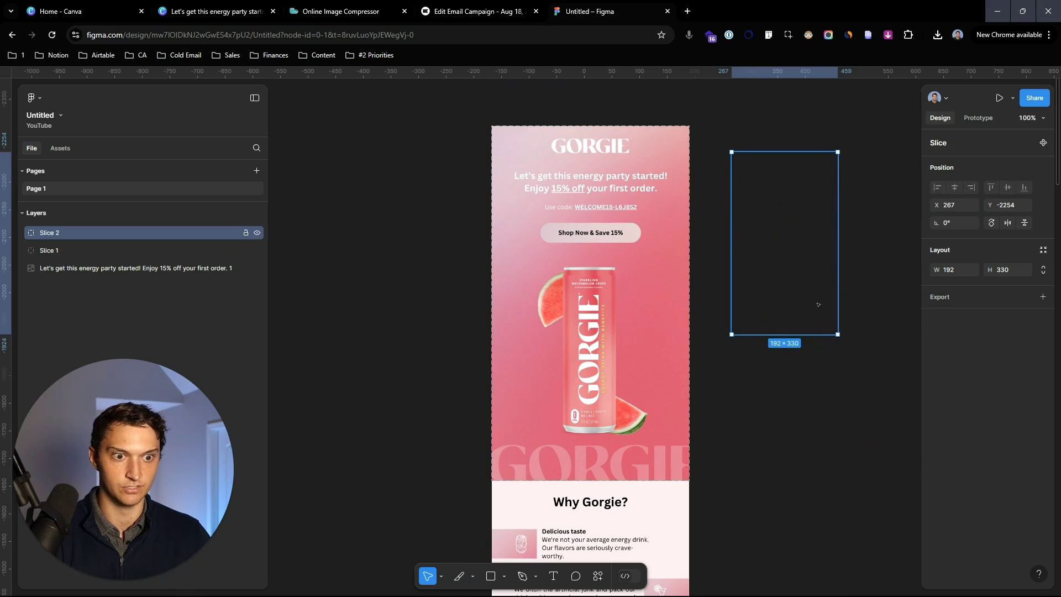
pyautogui.click(54, 247)
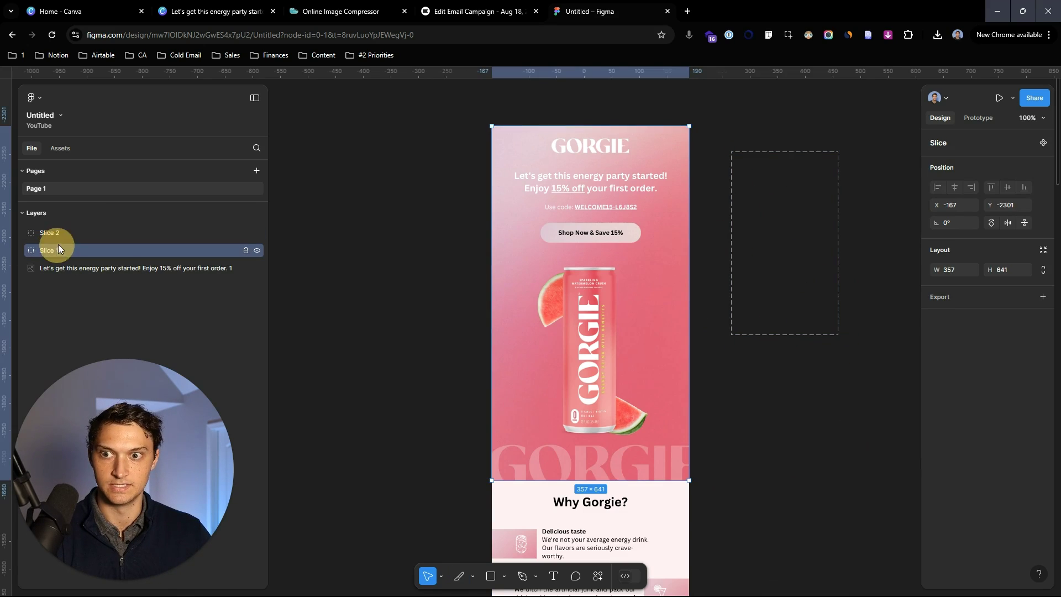
pyautogui.click(69, 245)
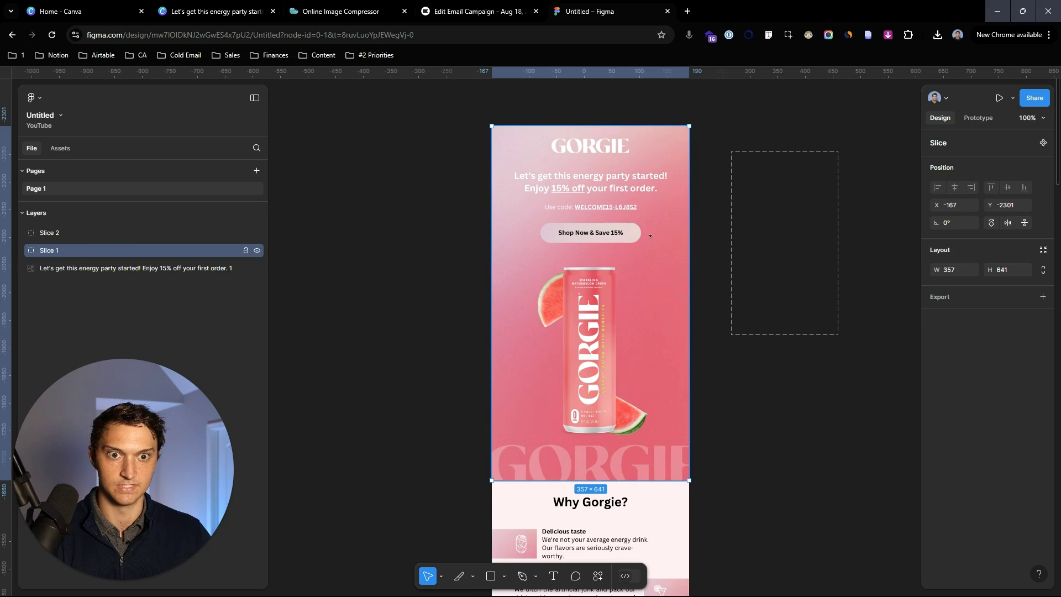
pyautogui.click(812, 285)
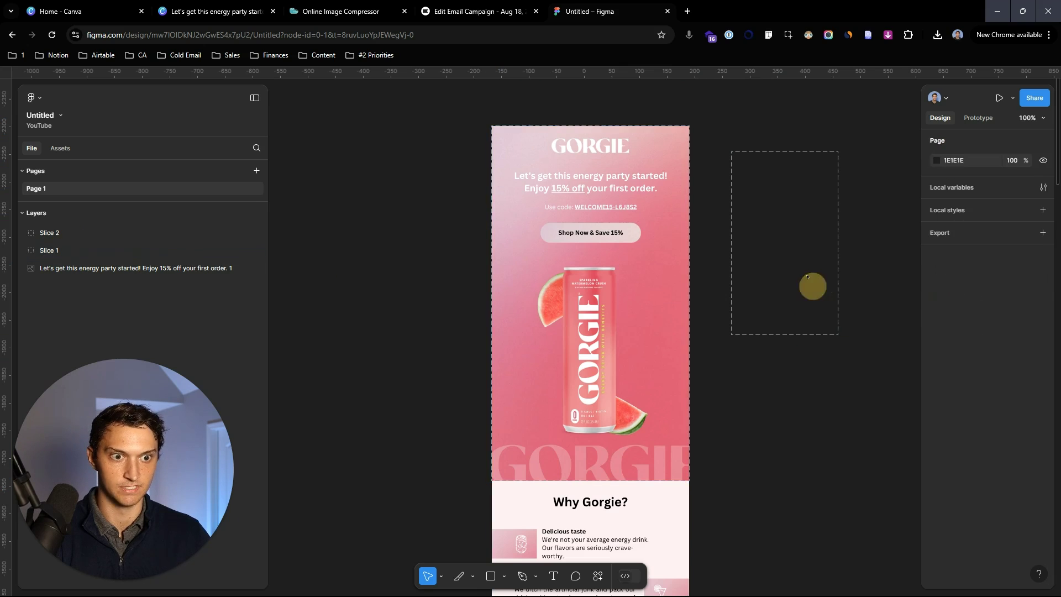
pyautogui.click(69, 233)
# Move and resize the second slice to cover the Why Gorgie section
pyautogui.scroll(-4, 829, 229)
pyautogui.moveTo(765, 243); pyautogui.dragTo(525, 339)
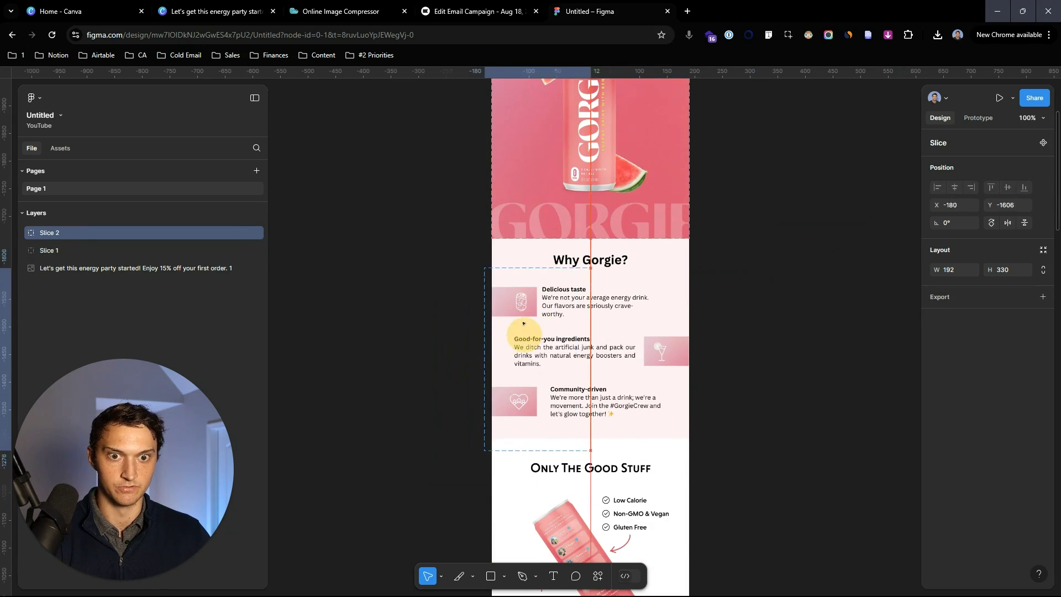
pyautogui.moveTo(598, 421); pyautogui.dragTo(689, 439)
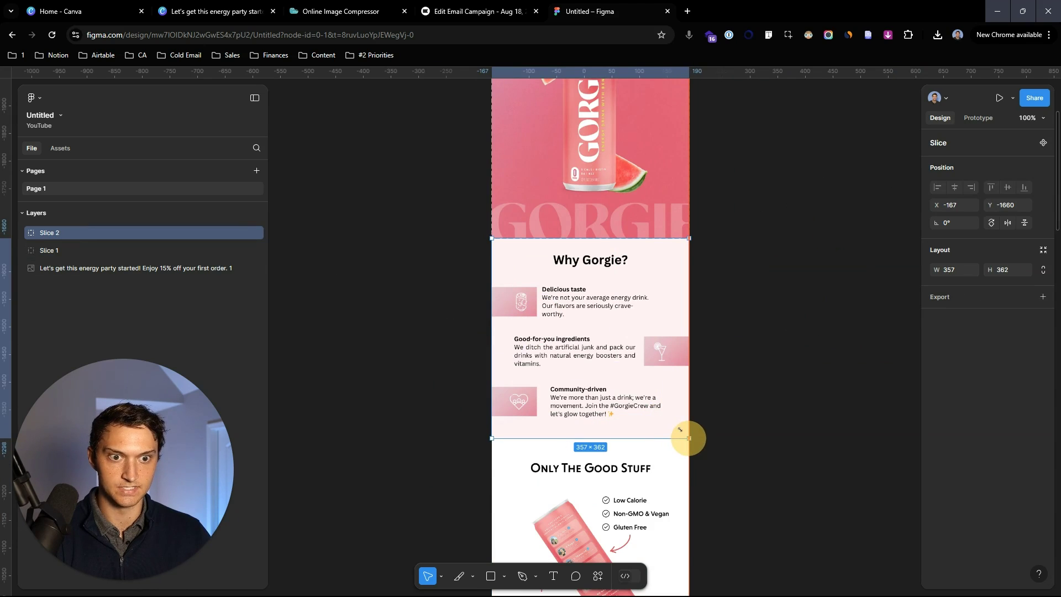
pyautogui.scroll(-2, 760, 383)
# Duplicate the slice onto the quote section and fit it to that section's height
pyautogui.hotkey('ctrl', 'd')
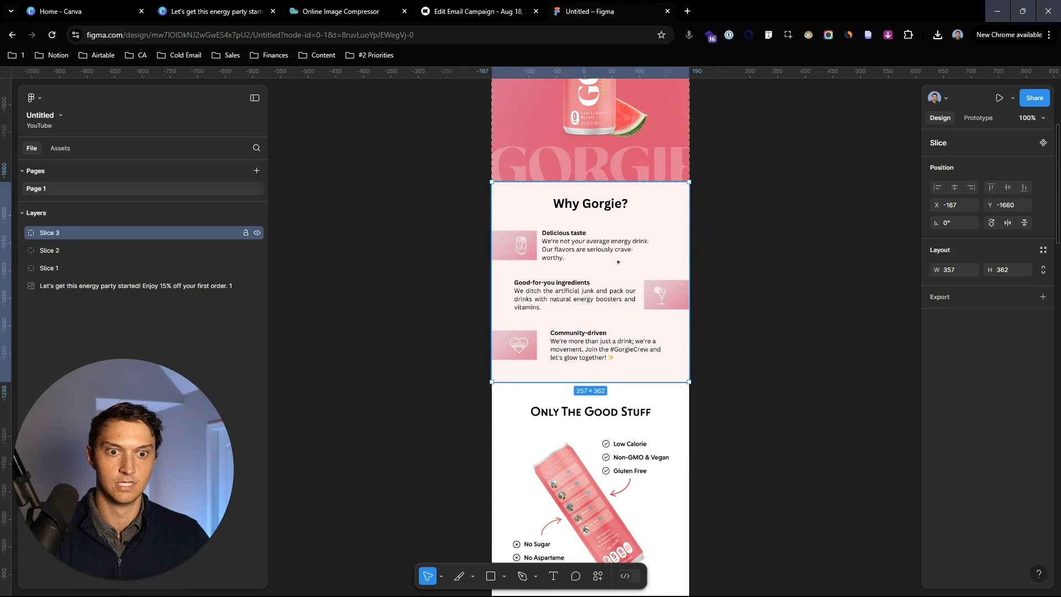
pyautogui.hotkey('ctrl', 'd')
pyautogui.moveTo(644, 367); pyautogui.dragTo(644, 450)
pyautogui.scroll(-6, 644, 366)
pyautogui.moveTo(689, 464); pyautogui.dragTo(688, 419)
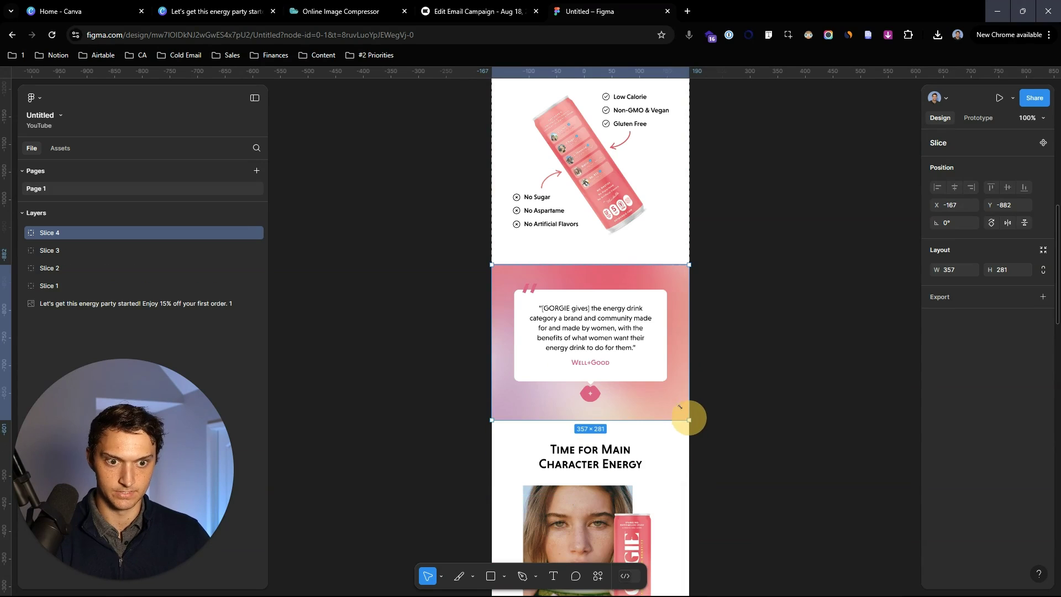
pyautogui.scroll(-6, 689, 420)
pyautogui.moveTo(447, 175); pyautogui.dragTo(776, 329)
pyautogui.scroll(-5, 840, 433)
pyautogui.scroll(-4, 776, 329)
pyautogui.scroll(15, 590, 332)
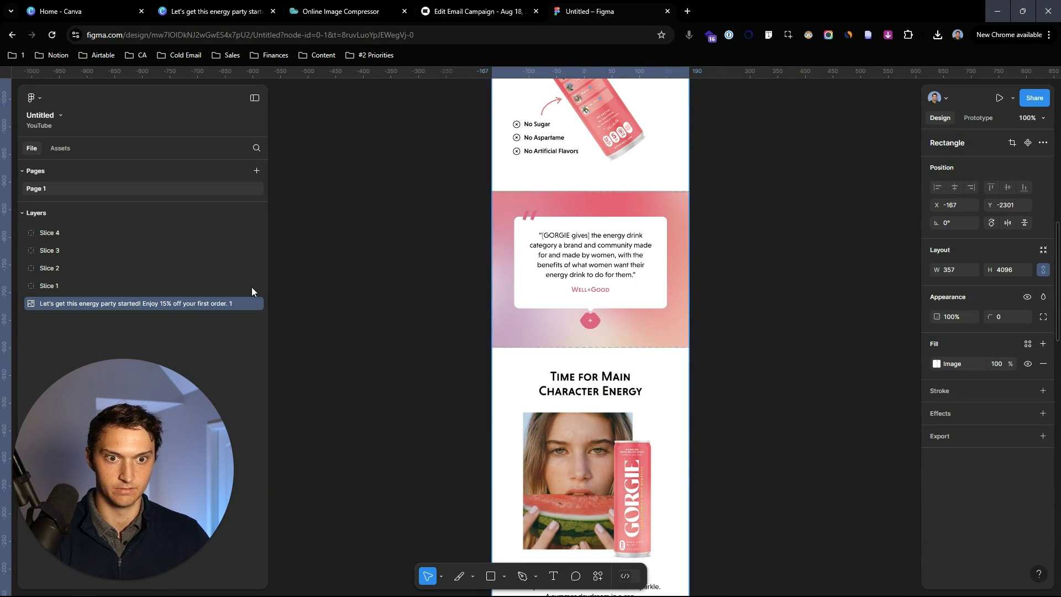
# Duplicate the quote slice onto the Time for Main Character Energy section and resize it
pyautogui.click(175, 233)
pyautogui.hotkey('ctrl', 'd')
pyautogui.moveTo(604, 257); pyautogui.dragTo(605, 412)
pyautogui.scroll(-1, 605, 411)
pyautogui.moveTo(664, 441); pyautogui.dragTo(679, 338)
pyautogui.scroll(-4, 680, 508)
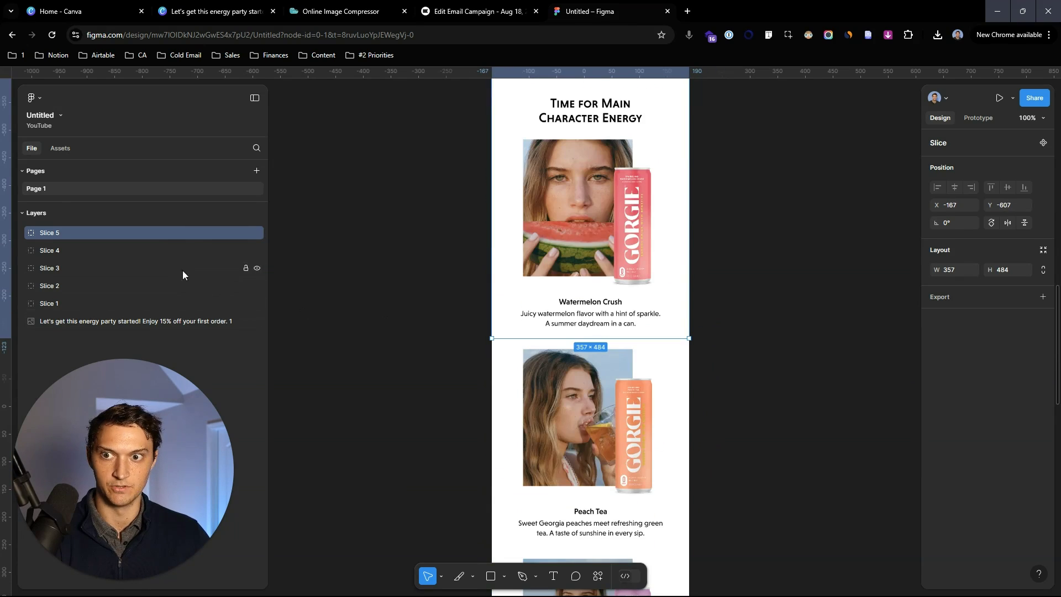
# Duplicate the Watermelon Crush slice onto the Peach Tea section and resize it
pyautogui.hotkey('ctrl', 'd')
pyautogui.moveTo(641, 265); pyautogui.dragTo(644, 537)
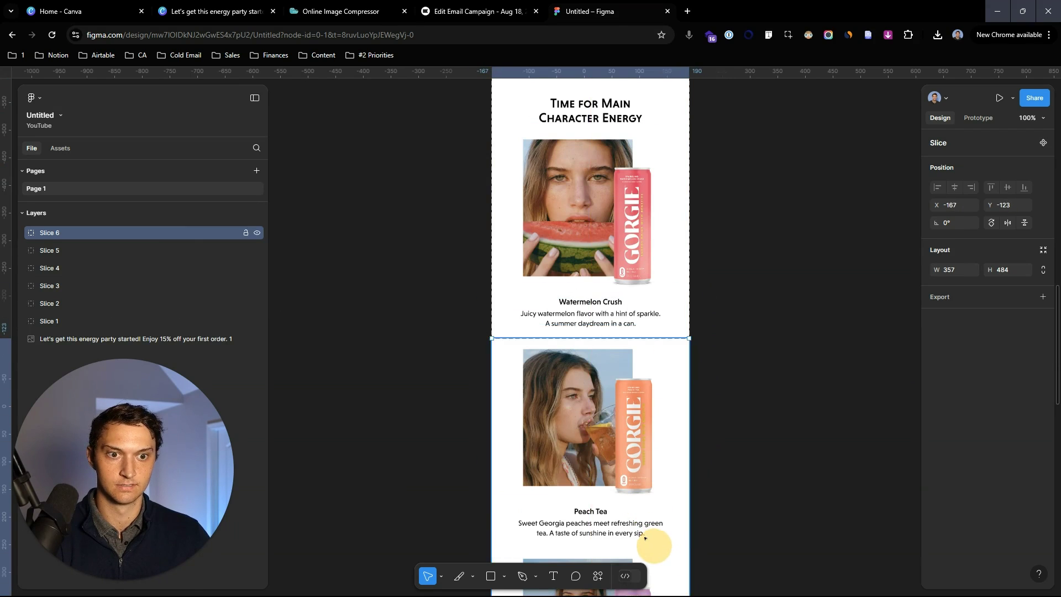
pyautogui.scroll(-3, 645, 537)
pyautogui.moveTo(671, 428); pyautogui.dragTo(690, 372)
pyautogui.scroll(3, 577, 201)
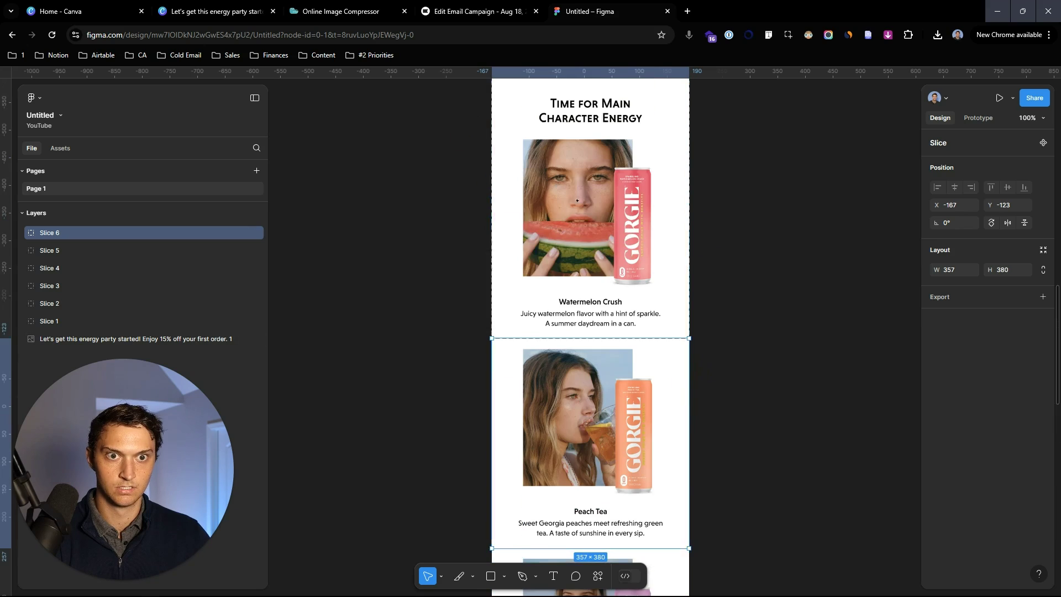
pyautogui.scroll(-5, 657, 198)
# Add slices covering the Electric Berry section, the cocktail photo, and the bottom strip
pyautogui.moveTo(661, 162); pyautogui.dragTo(665, 372)
pyautogui.moveTo(665, 449); pyautogui.dragTo(670, 492)
pyautogui.scroll(-3, 732, 439)
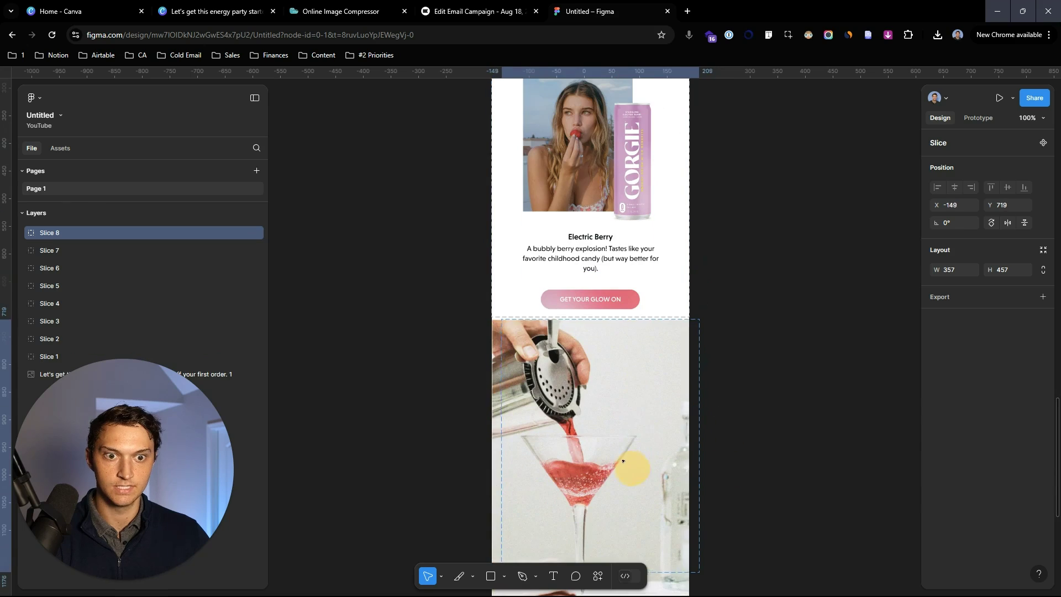
pyautogui.moveTo(663, 309); pyautogui.dragTo(663, 562)
pyautogui.scroll(-5, 663, 562)
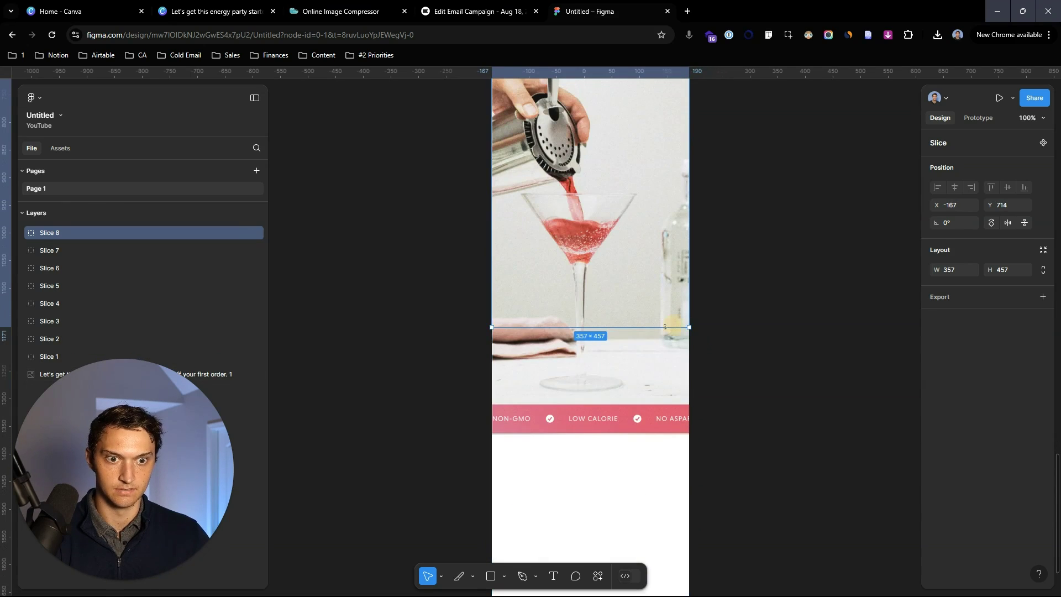
pyautogui.moveTo(660, 328); pyautogui.dragTo(680, 404)
pyautogui.moveTo(628, 281); pyautogui.dragTo(606, 275)
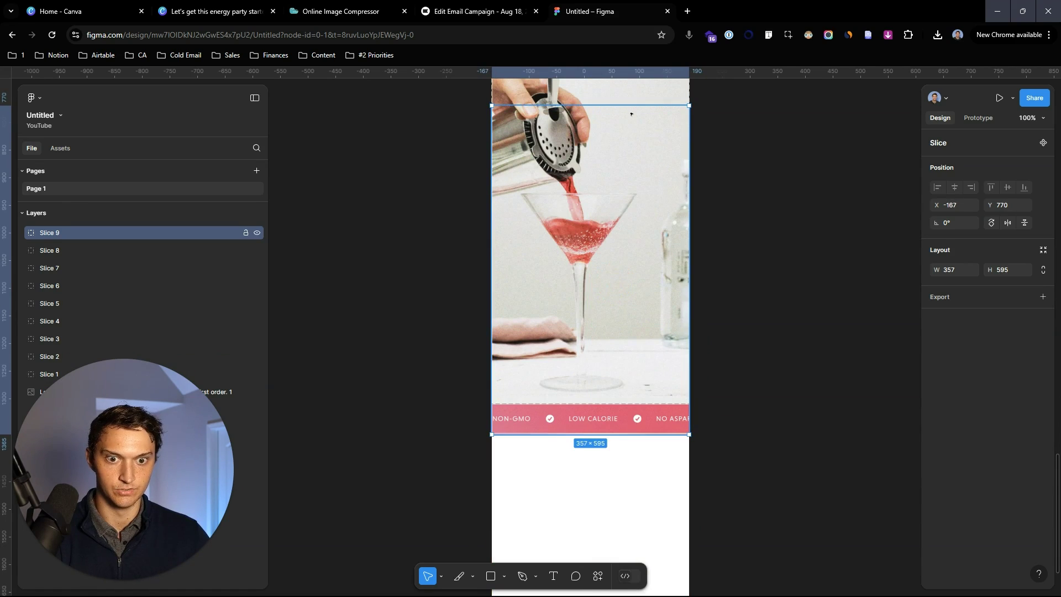
pyautogui.moveTo(641, 106); pyautogui.dragTo(648, 394)
# Select all nine slices and export them as 1x PNGs, then open Untitled.zip
pyautogui.click(417, 301)
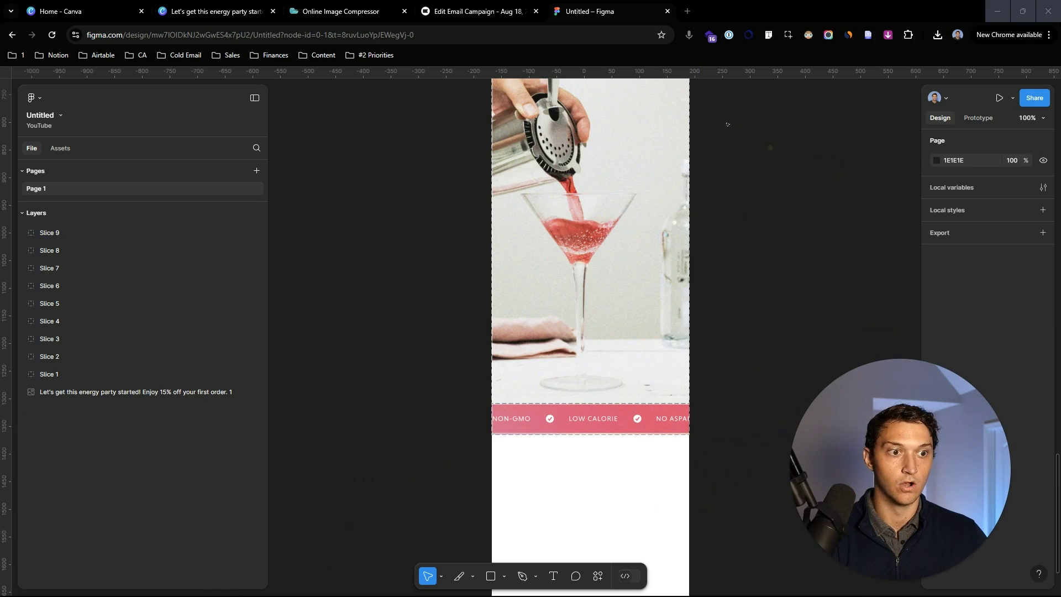
pyautogui.click(111, 367)
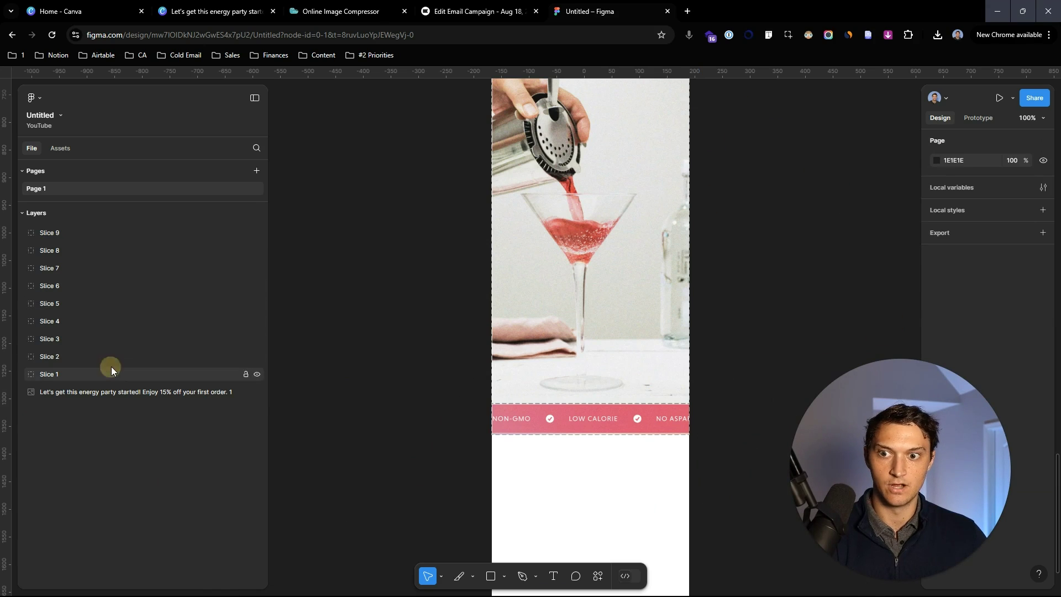
pyautogui.keyDown('shift'); pyautogui.click(105, 228); pyautogui.keyUp('shift')
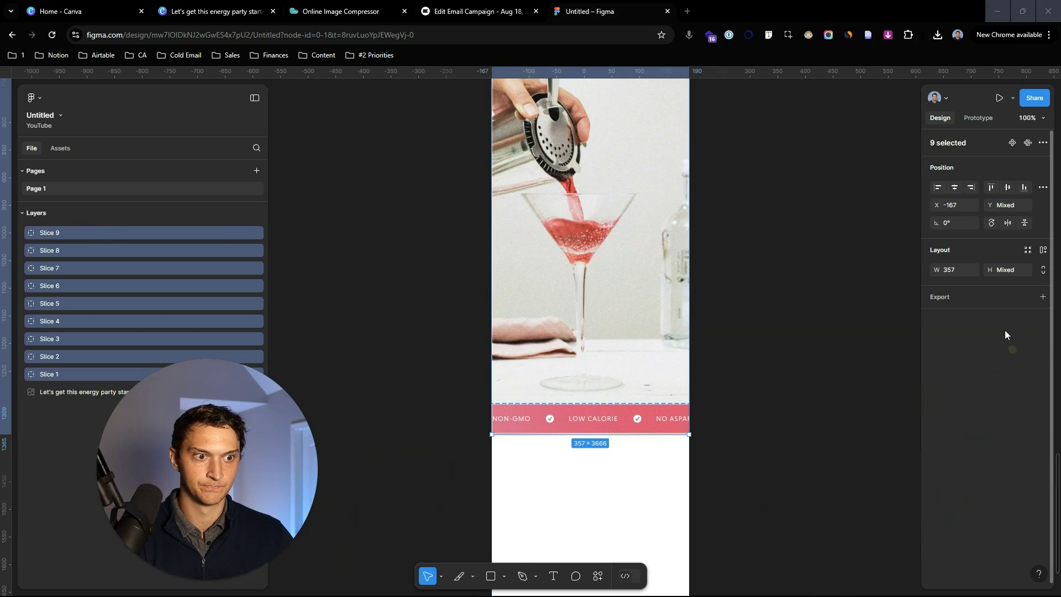
pyautogui.click(1042, 297)
pyautogui.click(987, 334)
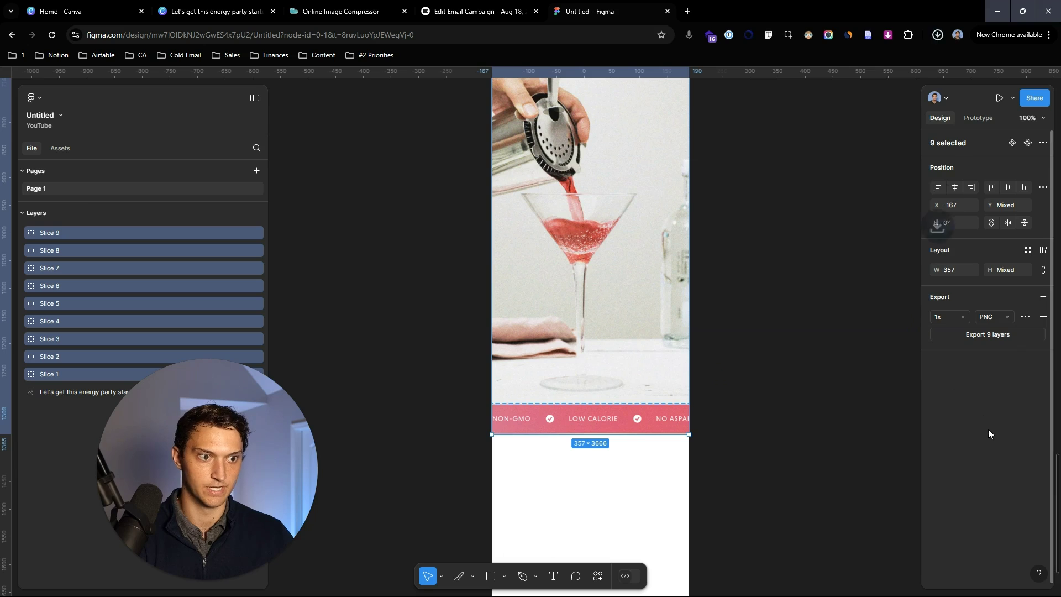
pyautogui.click(844, 59)
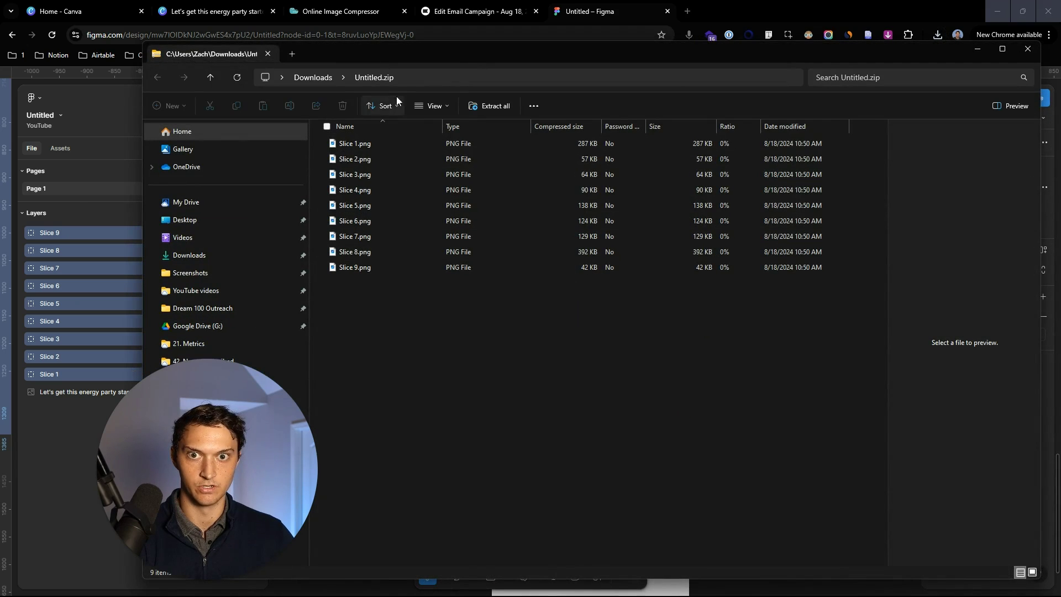
# Extract Untitled.zip into an Untitled folder in Downloads and select all nine Slice PNGs
pyautogui.click(312, 78)
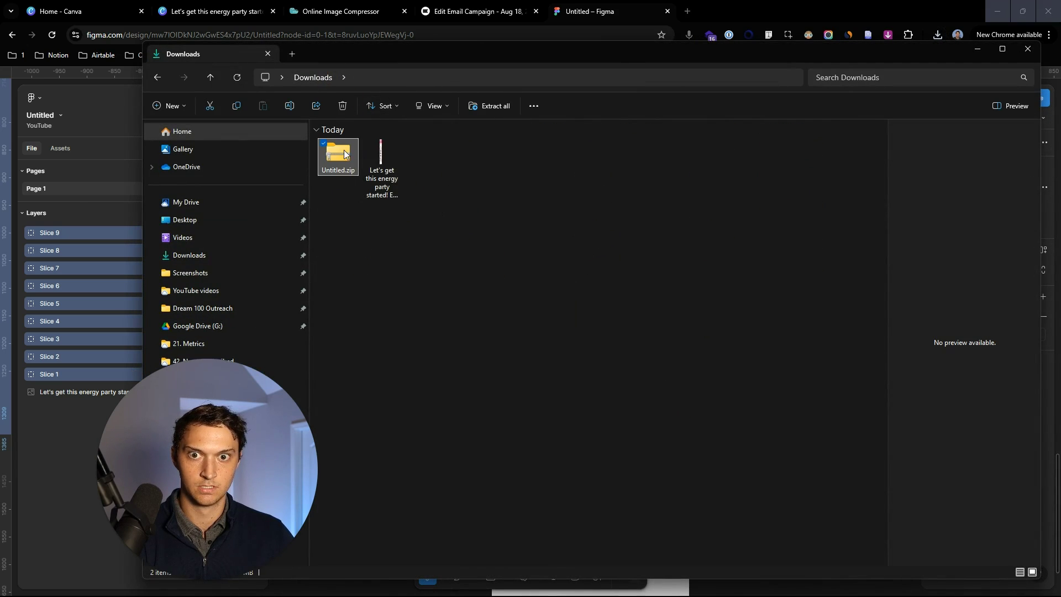
pyautogui.click(489, 106)
pyautogui.press('Return')
pyautogui.moveTo(491, 350); pyautogui.dragTo(387, 160)
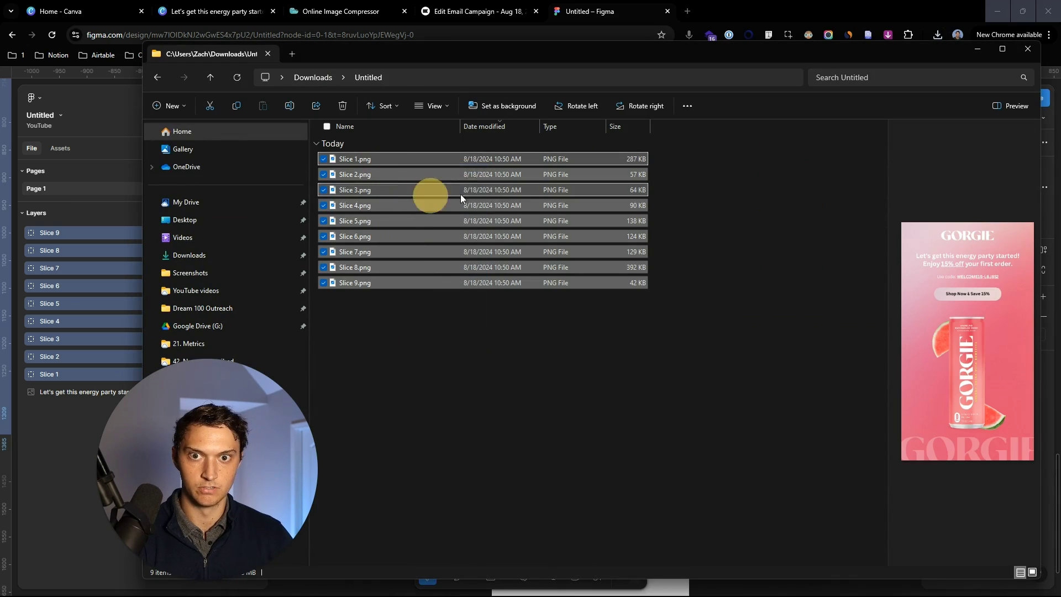
pyautogui.moveTo(359, 51); pyautogui.dragTo(714, 203)
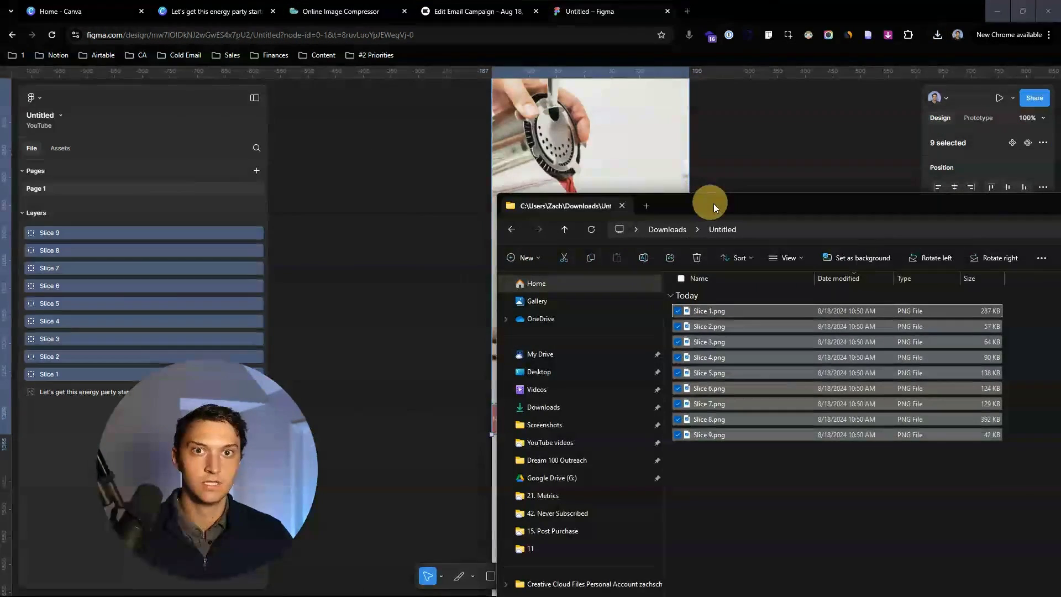
pyautogui.click(341, 11)
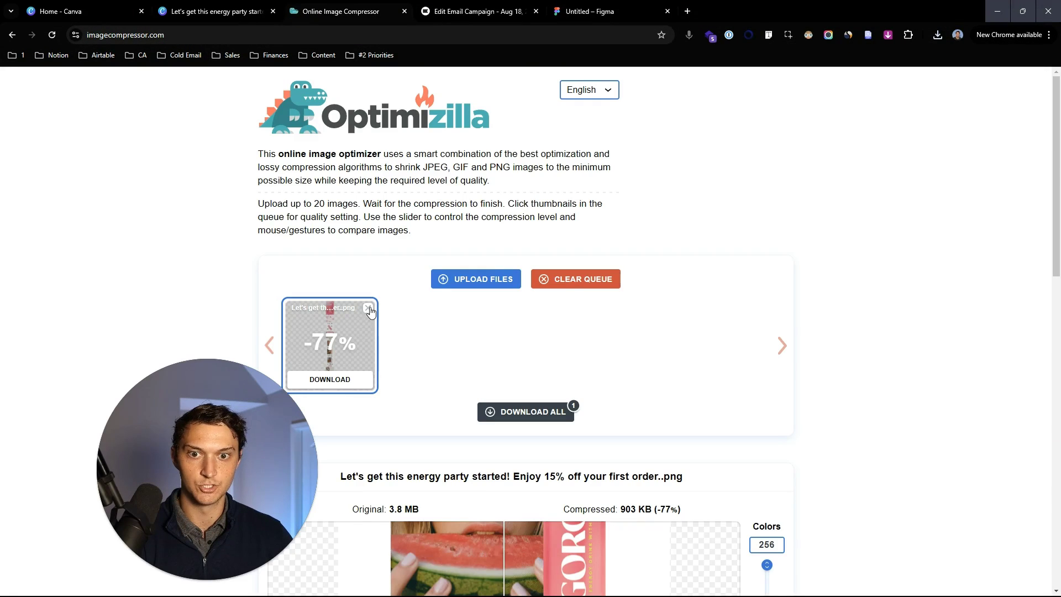
# Remove the old queued image and upload the nine slice PNGs to Optimizilla
pyautogui.click(368, 308)
pyautogui.press('super+Left')
pyautogui.click(795, 221)
pyautogui.moveTo(742, 118); pyautogui.dragTo(387, 309)
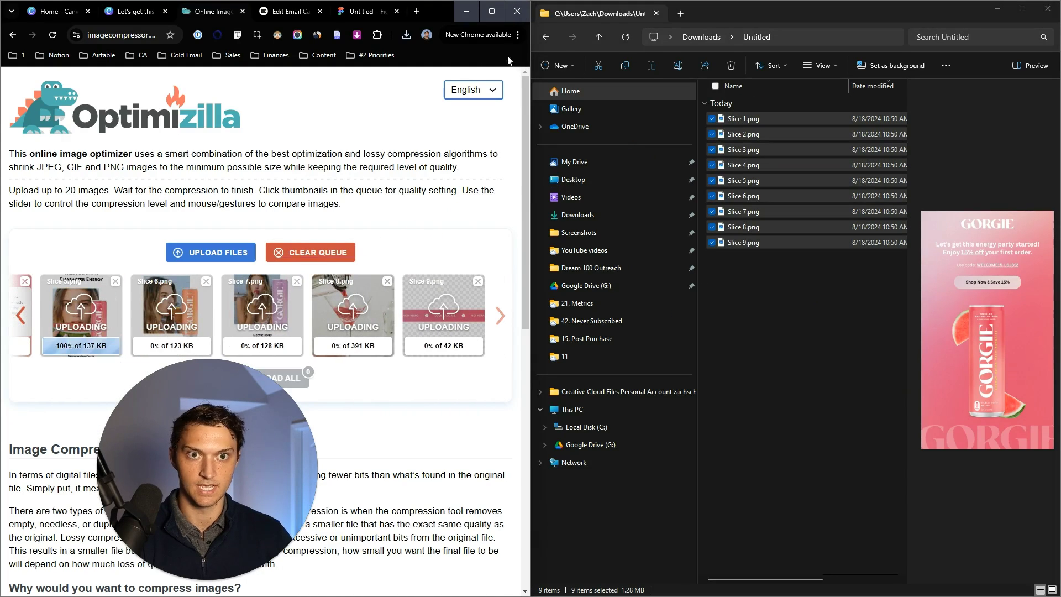
pyautogui.click(655, 14)
pyautogui.press('super+Right')
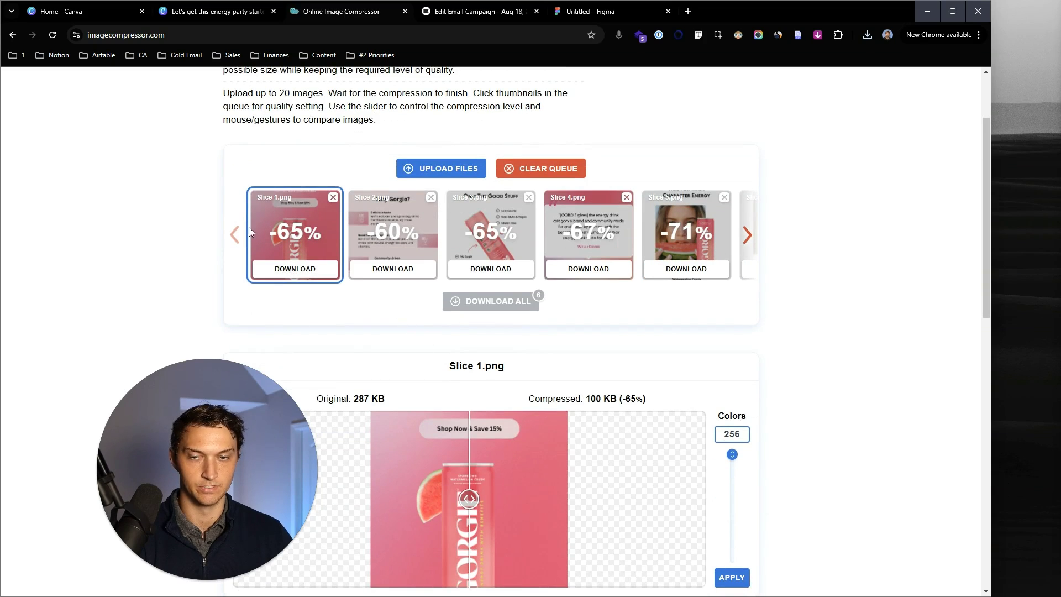
# Download each of the nine compressed slices, Slice 1 through Slice 9
pyautogui.click(299, 270)
pyautogui.click(396, 270)
pyautogui.click(509, 271)
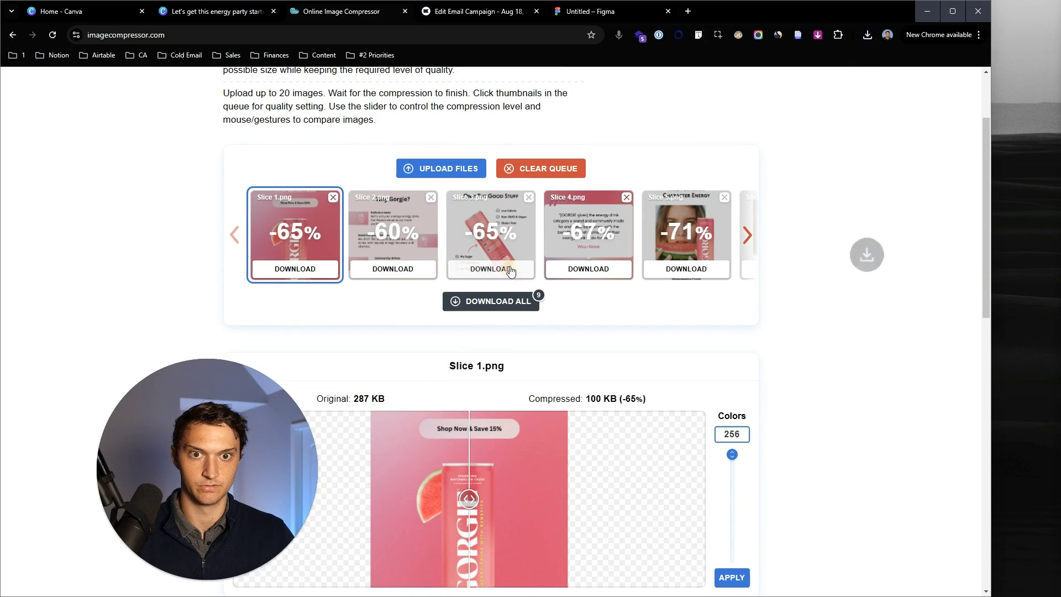
pyautogui.moveTo(510, 271); pyautogui.dragTo(447, 265)
pyautogui.click(487, 274)
pyautogui.click(569, 272)
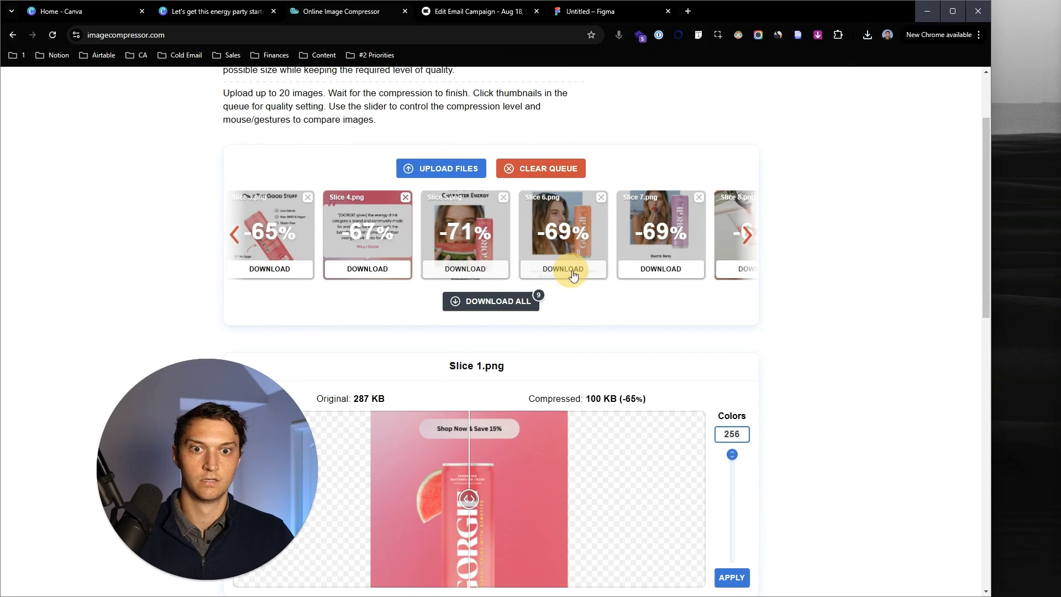
pyautogui.click(574, 273)
pyautogui.click(641, 271)
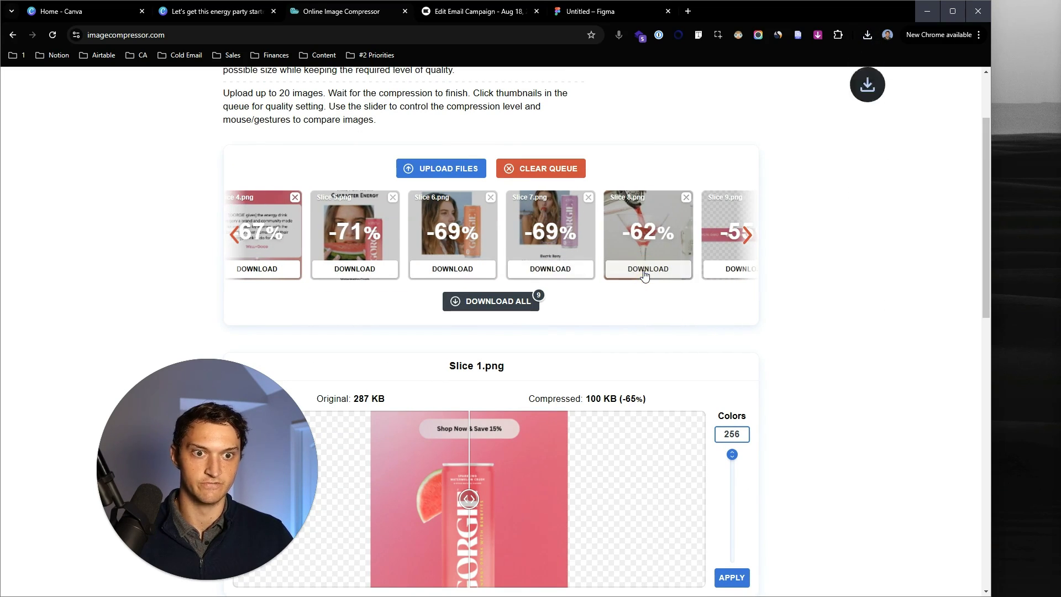
pyautogui.click(701, 271)
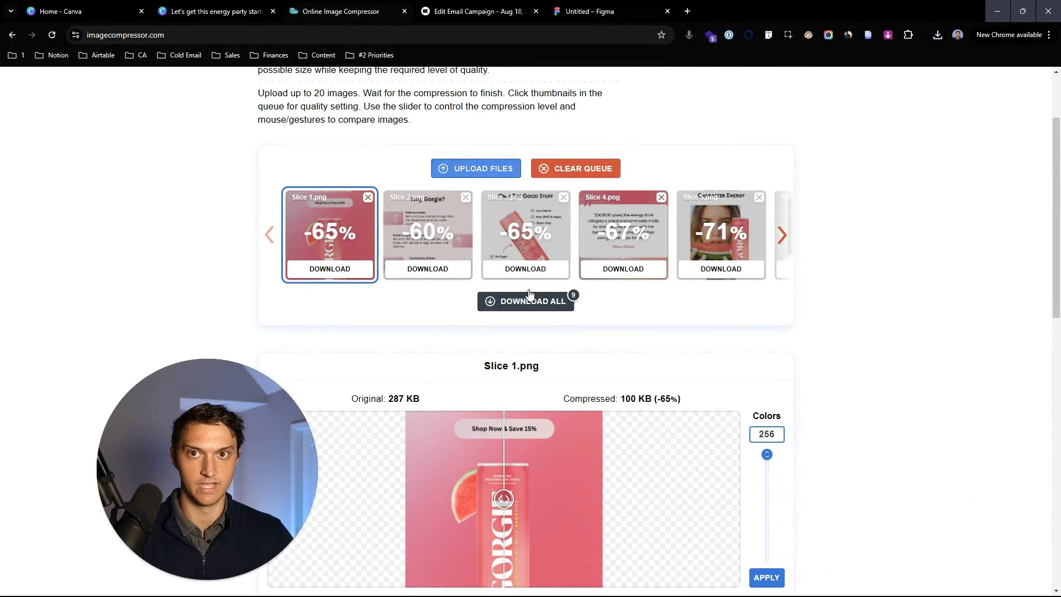
pyautogui.scroll(2, 829, 330)
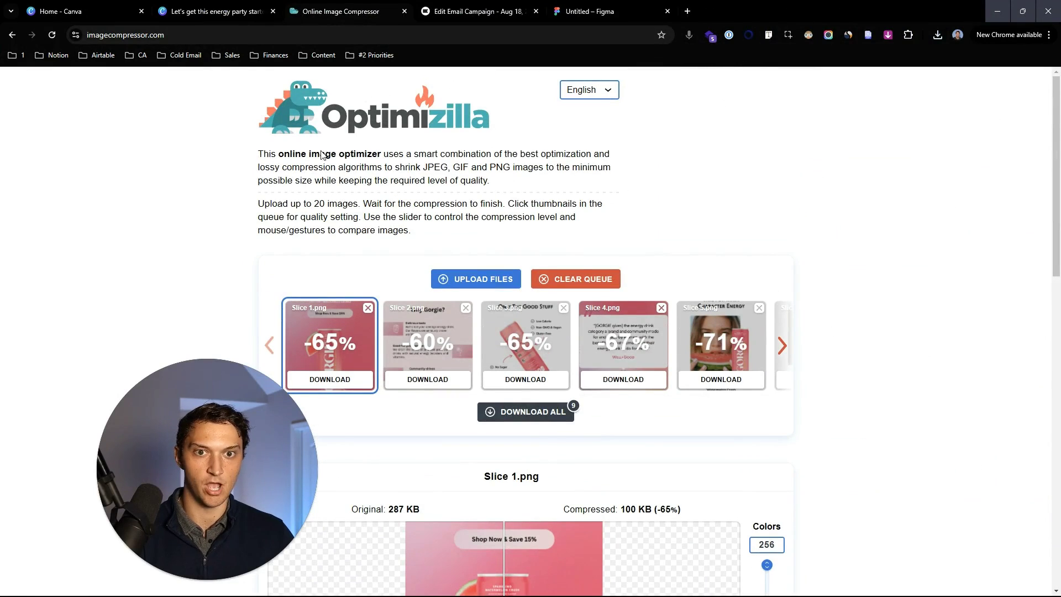
pyautogui.click(486, 12)
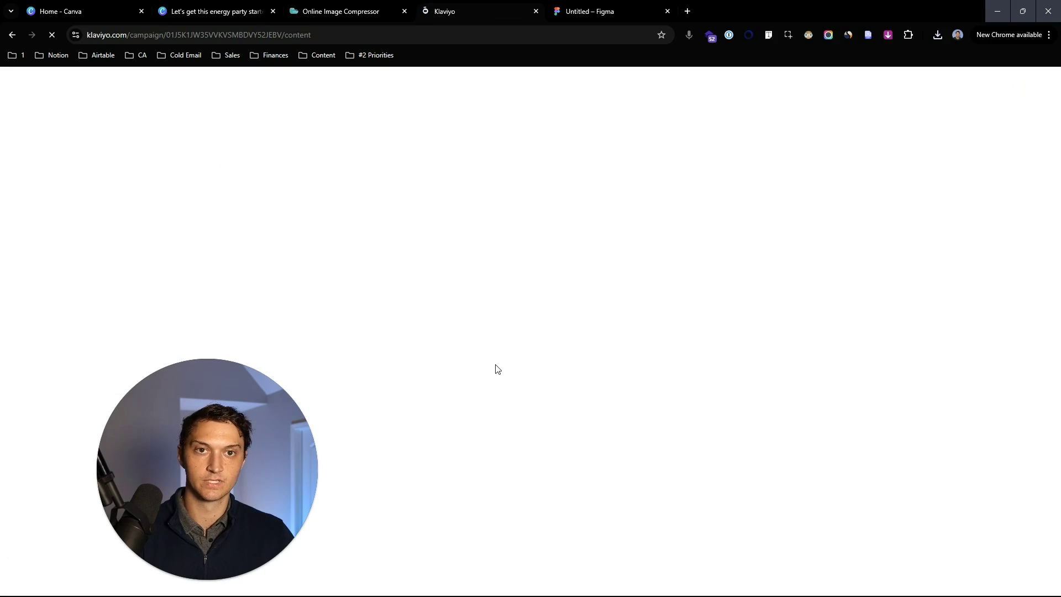
# Discard the old campaign's changes and create a new campaign named 'Gorgie Test'
pyautogui.click(91, 145)
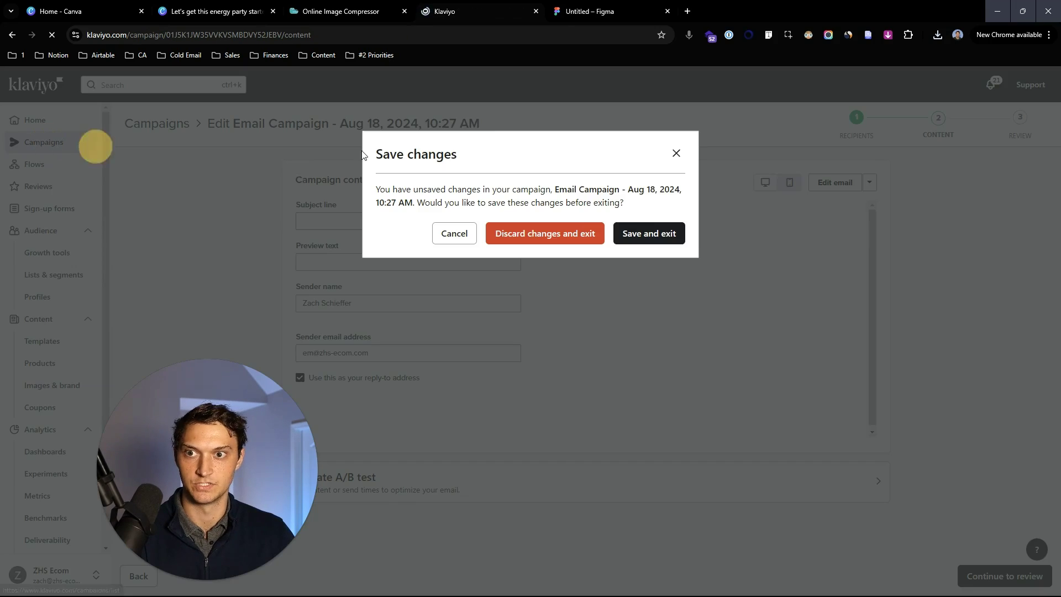
pyautogui.click(589, 232)
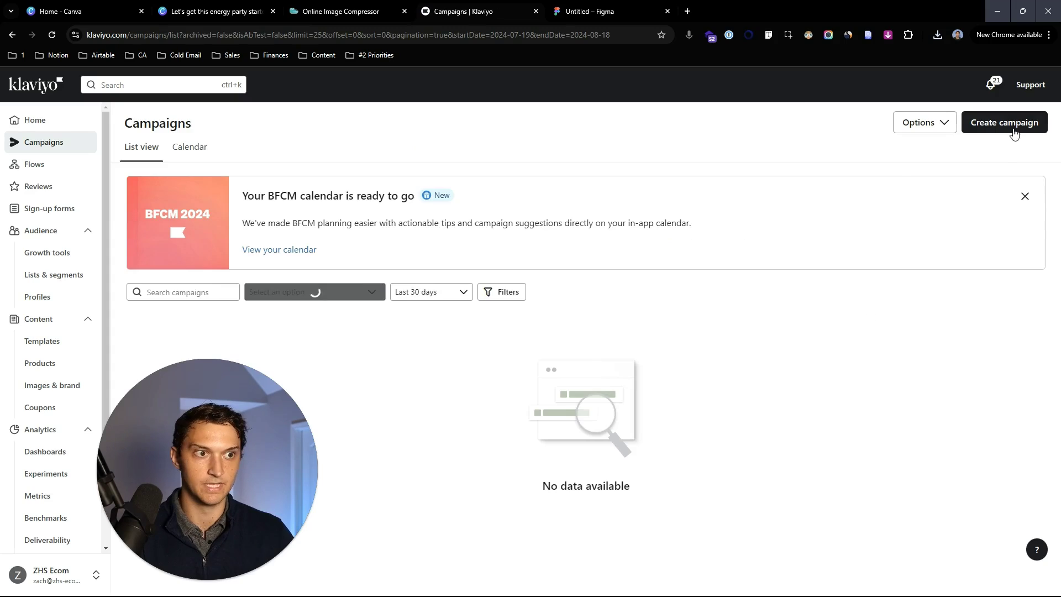
pyautogui.click(1014, 133)
pyautogui.moveTo(989, 157); pyautogui.dragTo(741, 139)
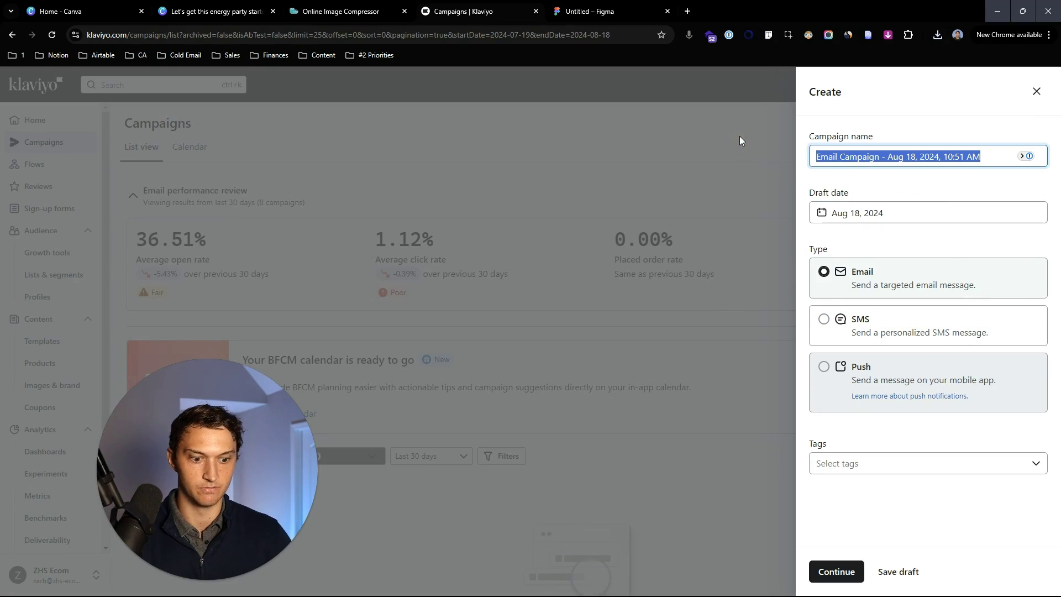
pyautogui.write('gOR')
pyautogui.press('capslock')
pyautogui.press('BackSpace')
pyautogui.press('BackSpace')
pyautogui.press('BackSpace')
pyautogui.write('Gorgie T')
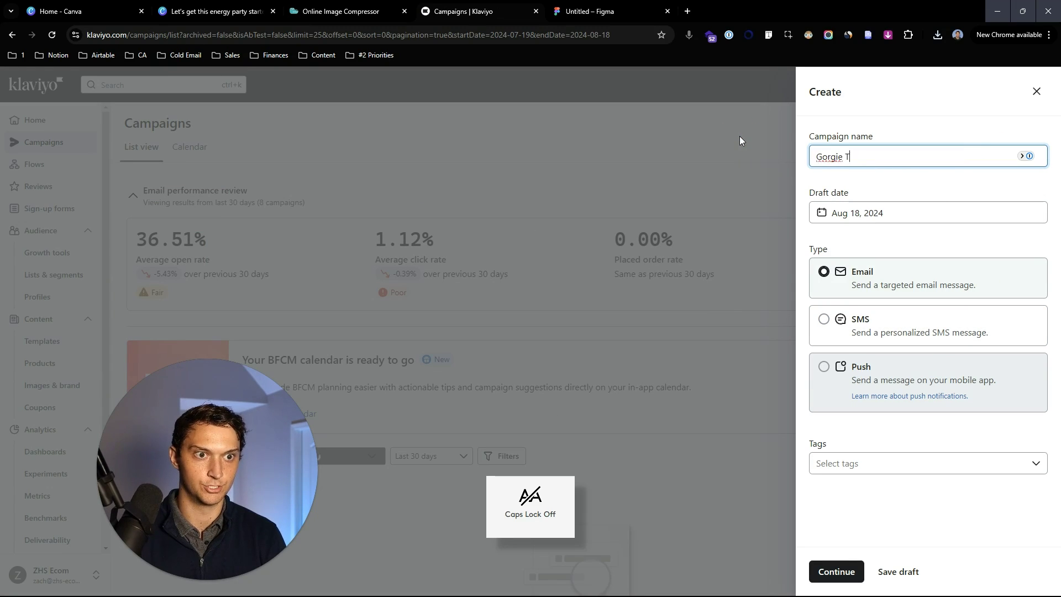
pyautogui.write('est')
pyautogui.click(836, 570)
# Send it to the Custom Lead Magnet Opt-Ins list and start a blank drag-and-drop email
pyautogui.click(621, 299)
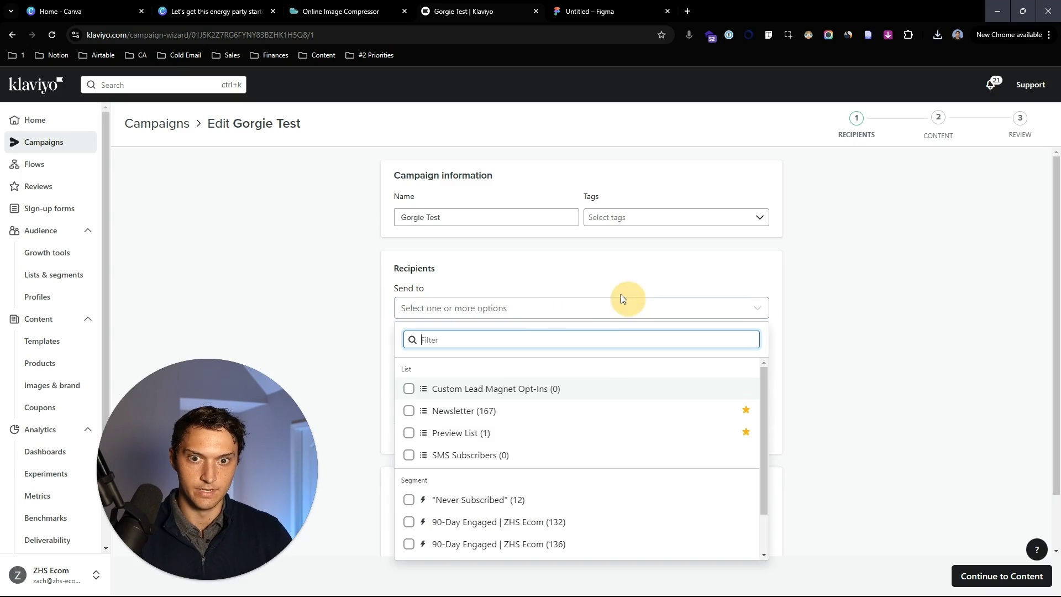
pyautogui.click(716, 379)
pyautogui.click(766, 256)
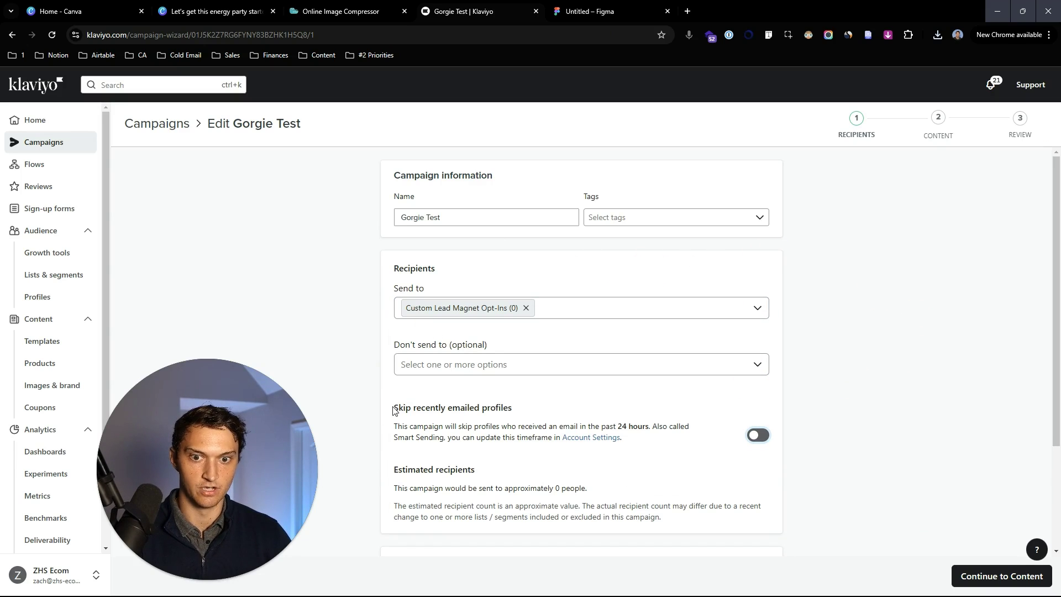
pyautogui.moveTo(394, 409); pyautogui.dragTo(648, 446)
pyautogui.scroll(-3, 847, 412)
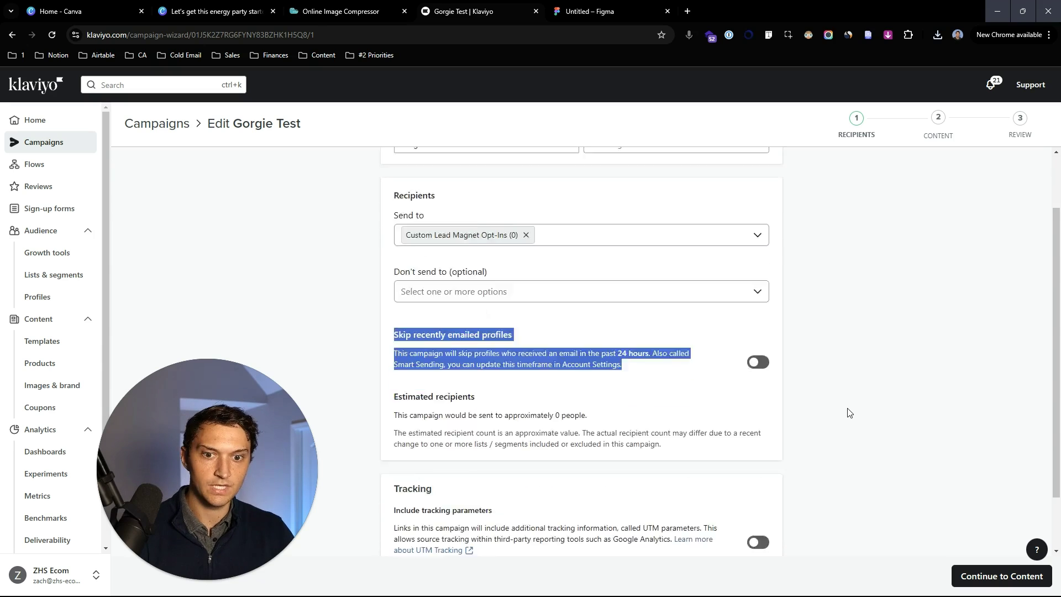
pyautogui.scroll(3, 847, 412)
pyautogui.click(983, 575)
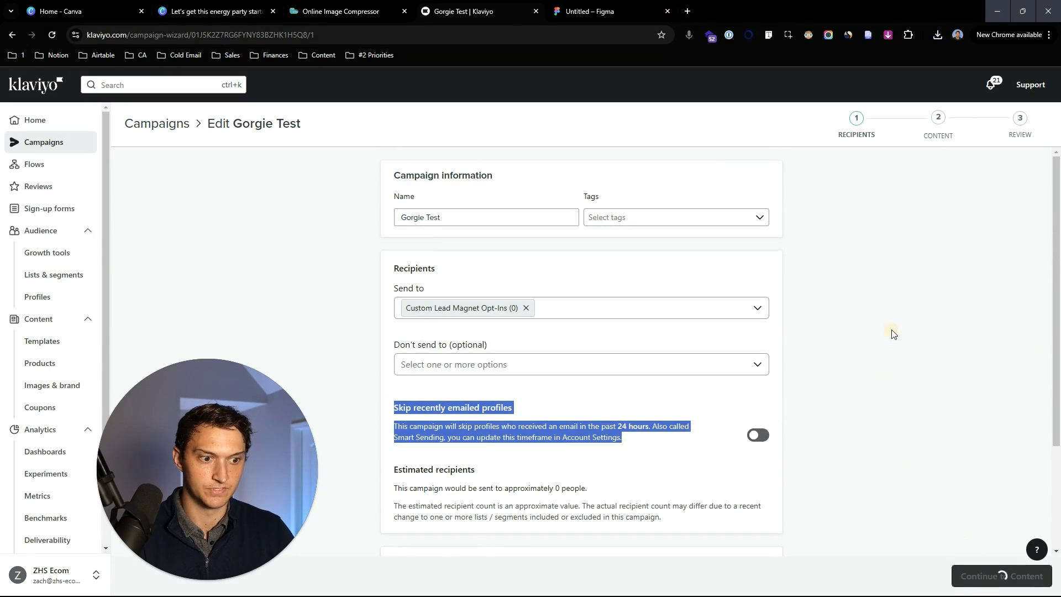
pyautogui.click(729, 244)
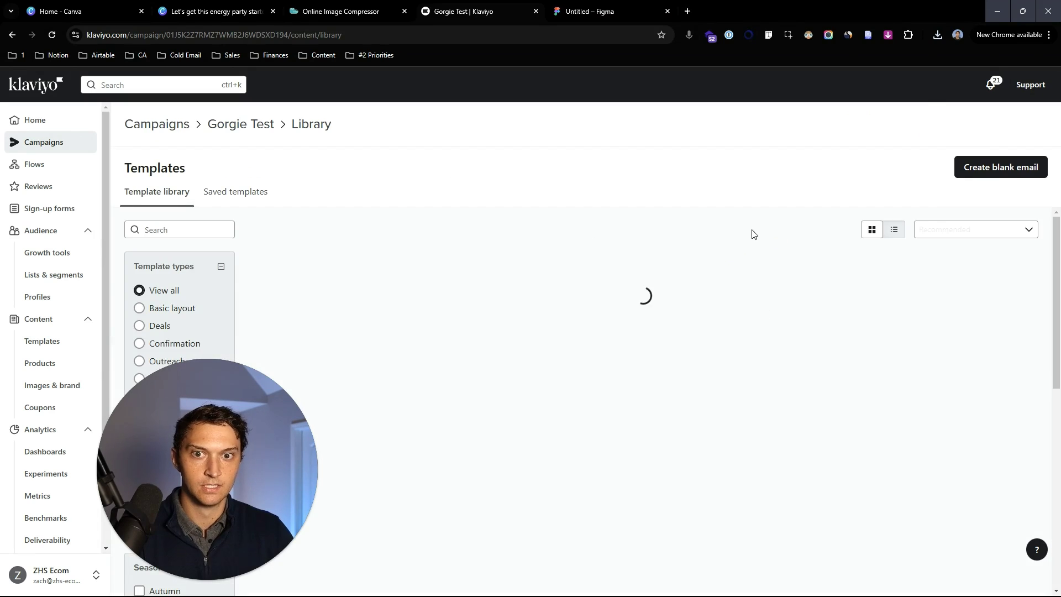
pyautogui.click(1006, 167)
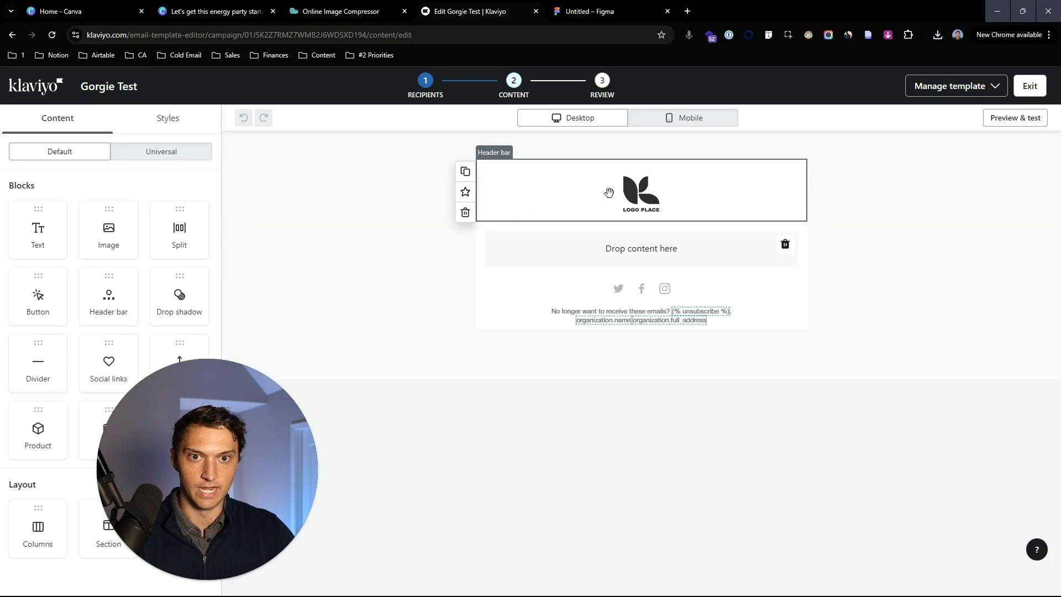
# Delete the logo header bar and the second empty content section, then snap the browser left
pyautogui.click(609, 192)
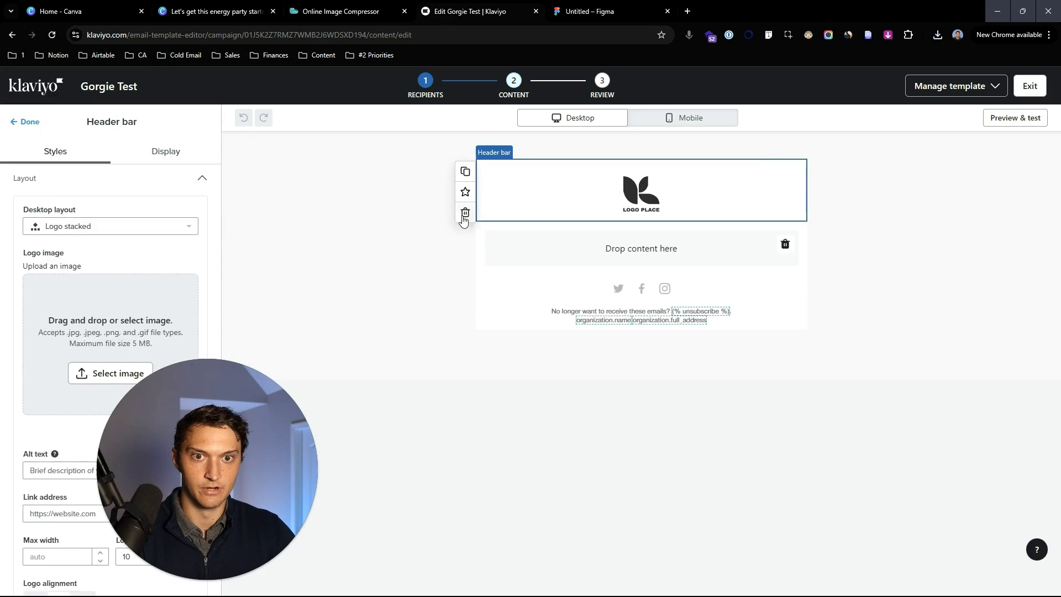
pyautogui.click(465, 213)
pyautogui.click(612, 183)
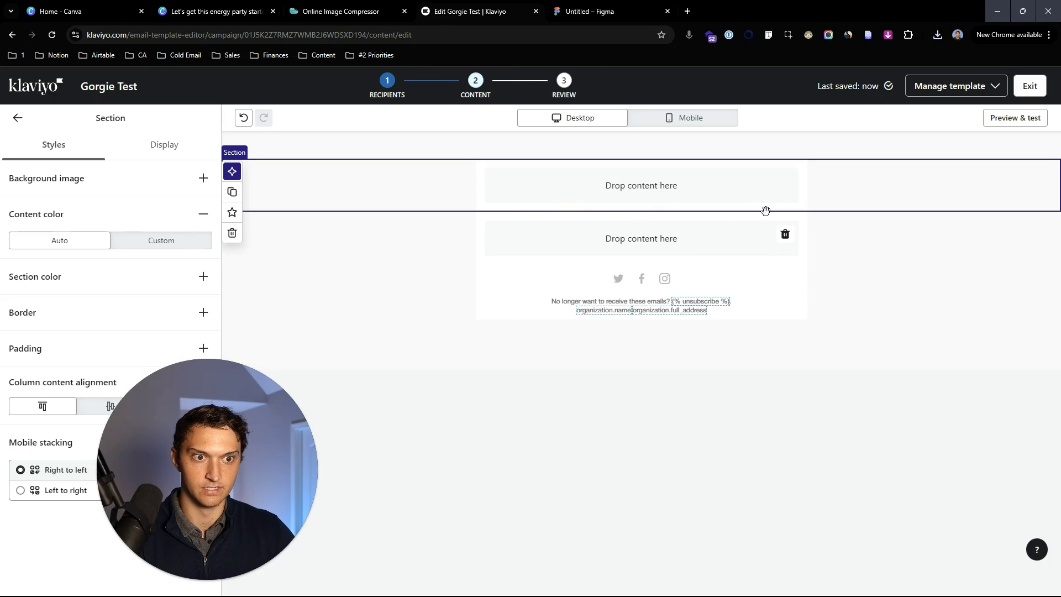
pyautogui.click(783, 236)
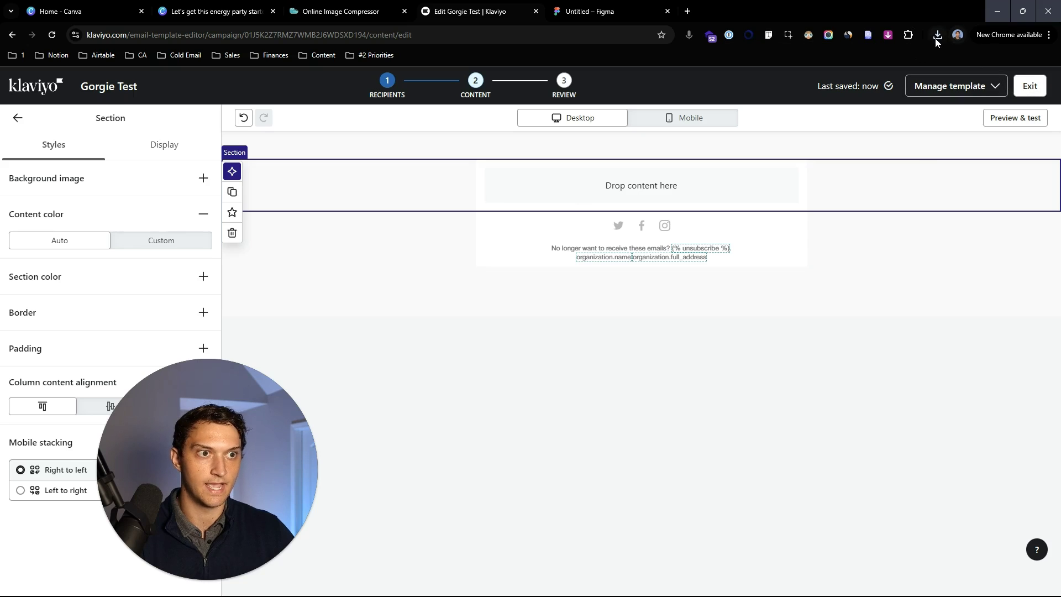
pyautogui.press('super+Right')
pyautogui.press('super+Left')
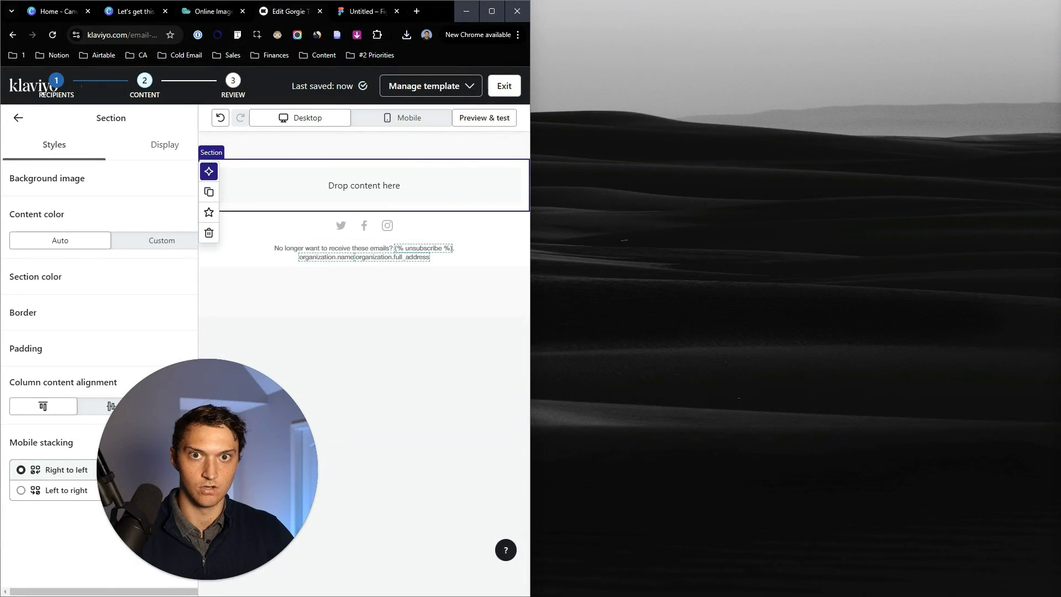
# Place the Downloads folder beside the editor and drop Slice 1-min.png and Slice 2-min.png in
pyautogui.click(536, 584)
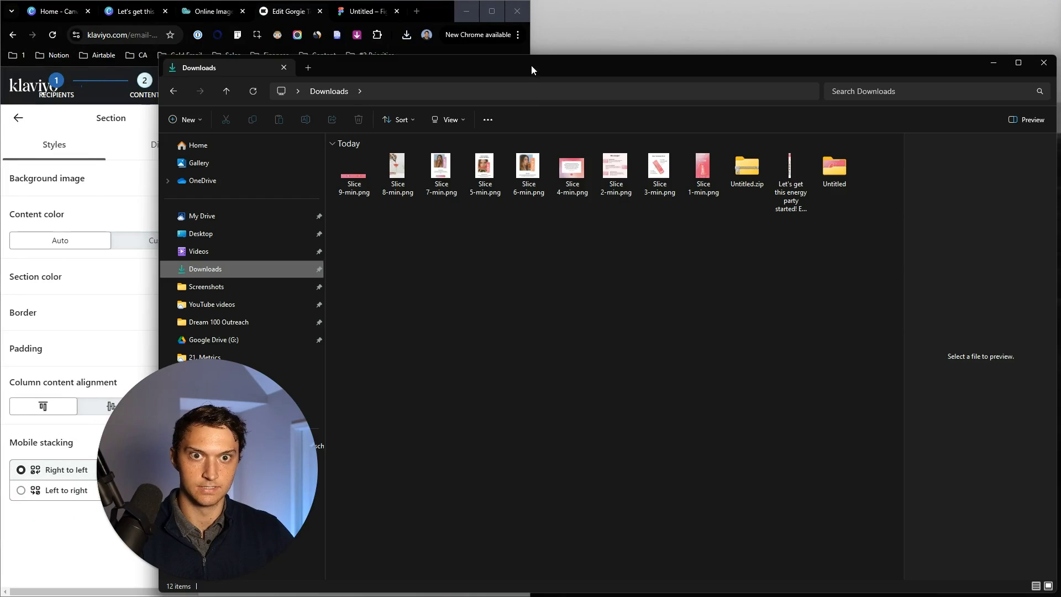
pyautogui.moveTo(532, 65); pyautogui.dragTo(1058, 166)
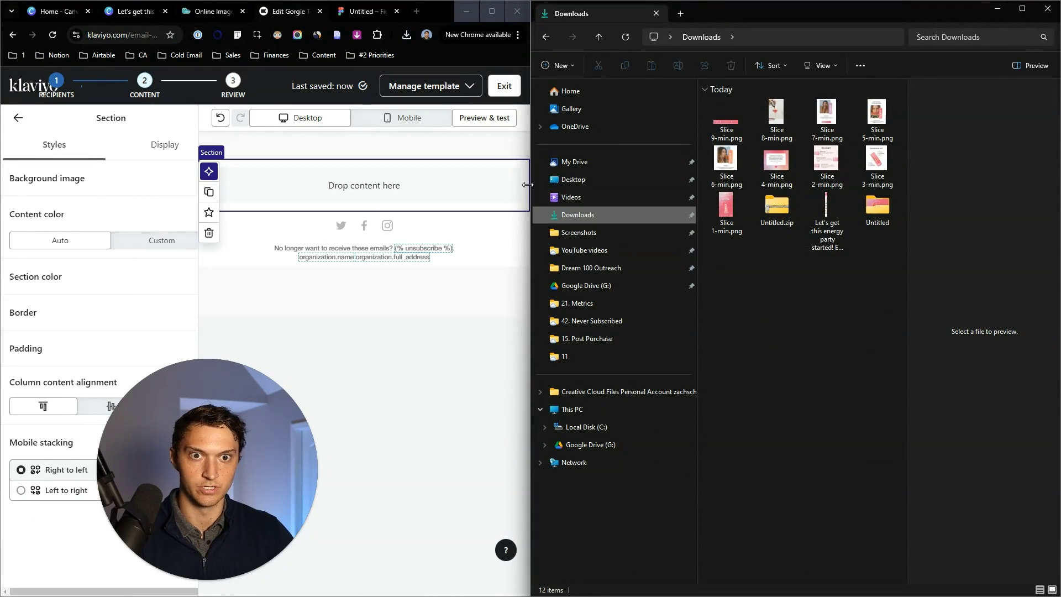
pyautogui.moveTo(528, 185); pyautogui.dragTo(638, 174)
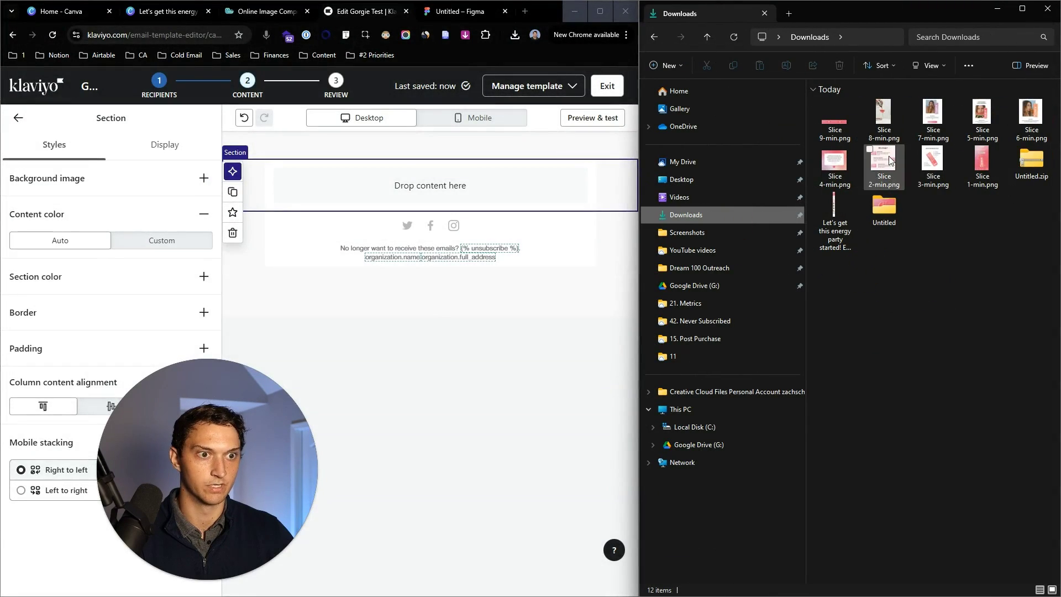
pyautogui.moveTo(989, 164); pyautogui.dragTo(430, 185)
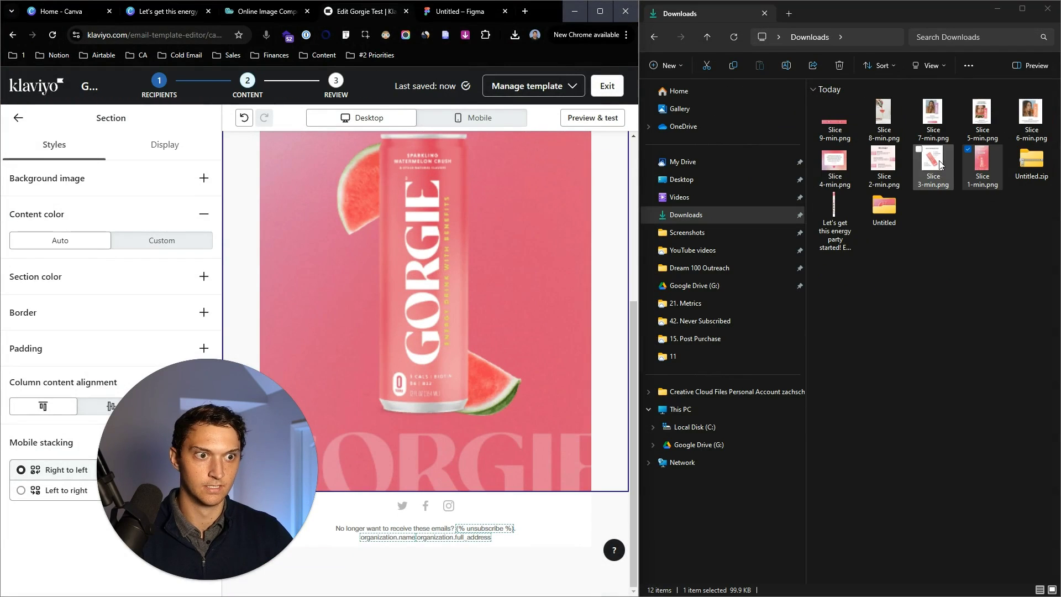
pyautogui.moveTo(883, 163); pyautogui.dragTo(441, 528)
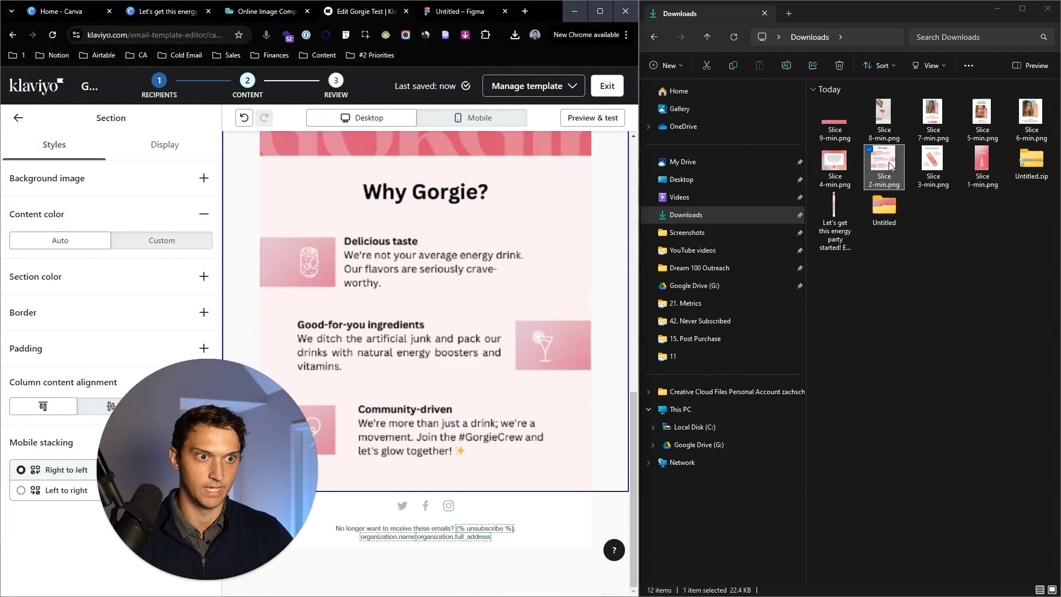
# Add Slice 3-min.png, then Slices 4, 5 and 6 together, and close Downloads
pyautogui.moveTo(932, 164); pyautogui.dragTo(497, 523)
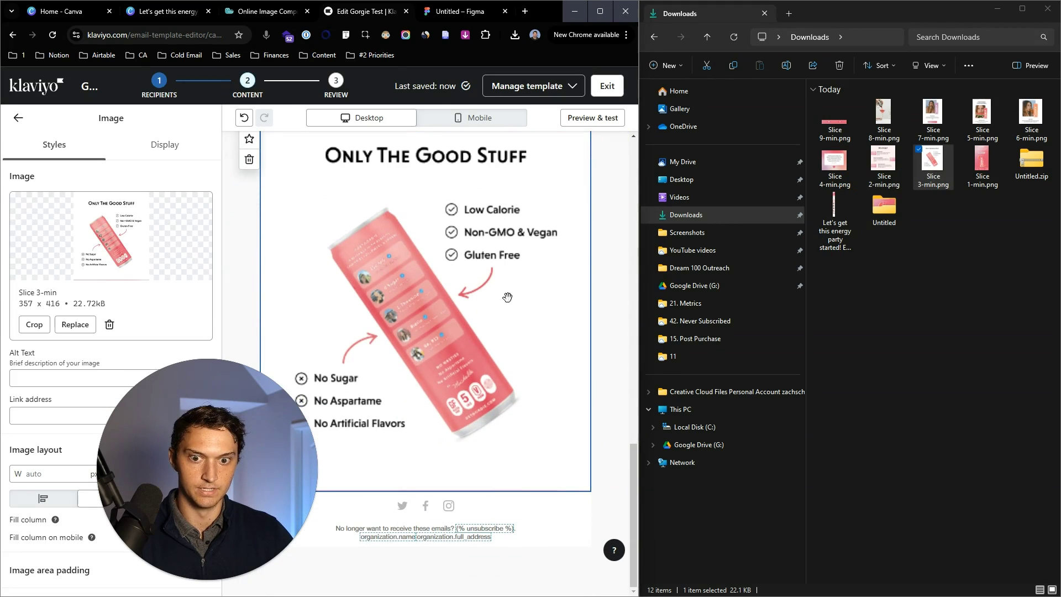
pyautogui.click(834, 163)
pyautogui.keyDown('shift'); pyautogui.click(989, 118); pyautogui.keyUp('shift')
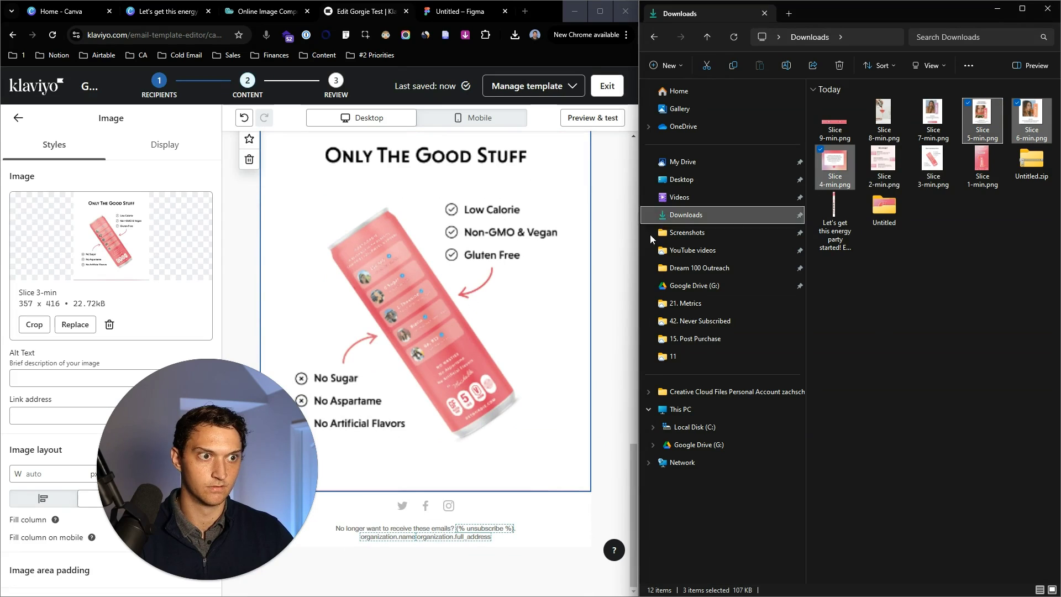
pyautogui.moveTo(990, 119); pyautogui.dragTo(460, 505)
pyautogui.scroll(-9, 557, 369)
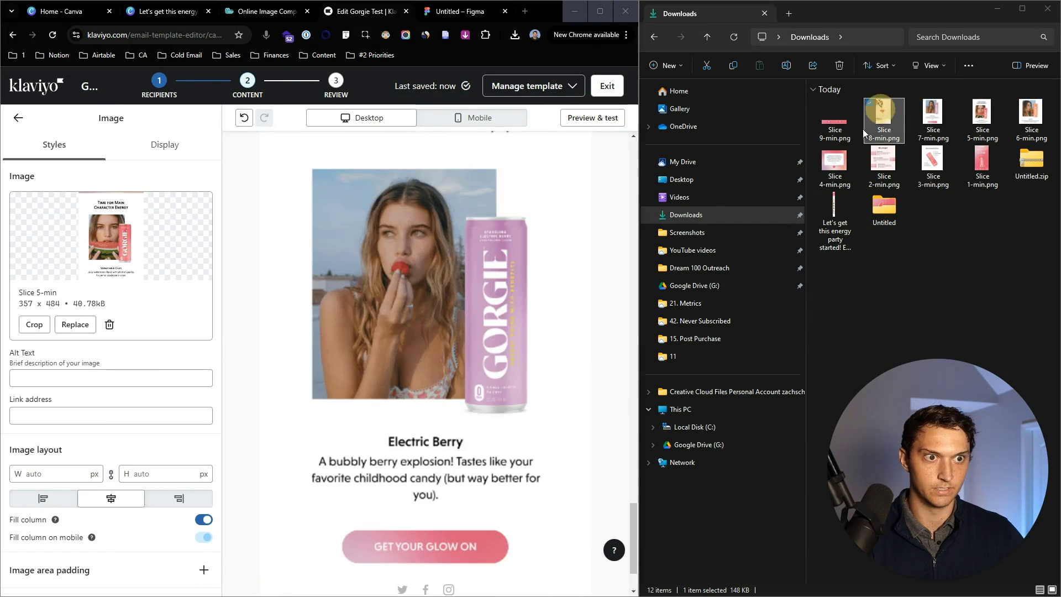
pyautogui.scroll(-7, 463, 289)
pyautogui.scroll(-5, 464, 290)
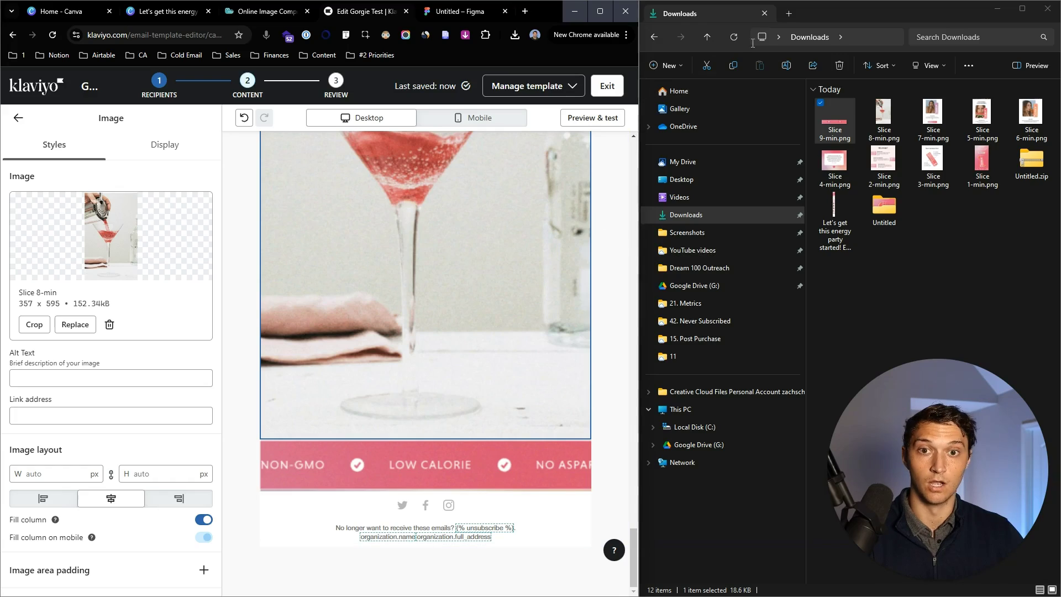
pyautogui.click(762, 17)
pyautogui.moveTo(544, 12)
pyautogui.mouseDown()
pyautogui.moveTo(549, 52)
pyautogui.moveTo(546, 2)
pyautogui.mouseUp()
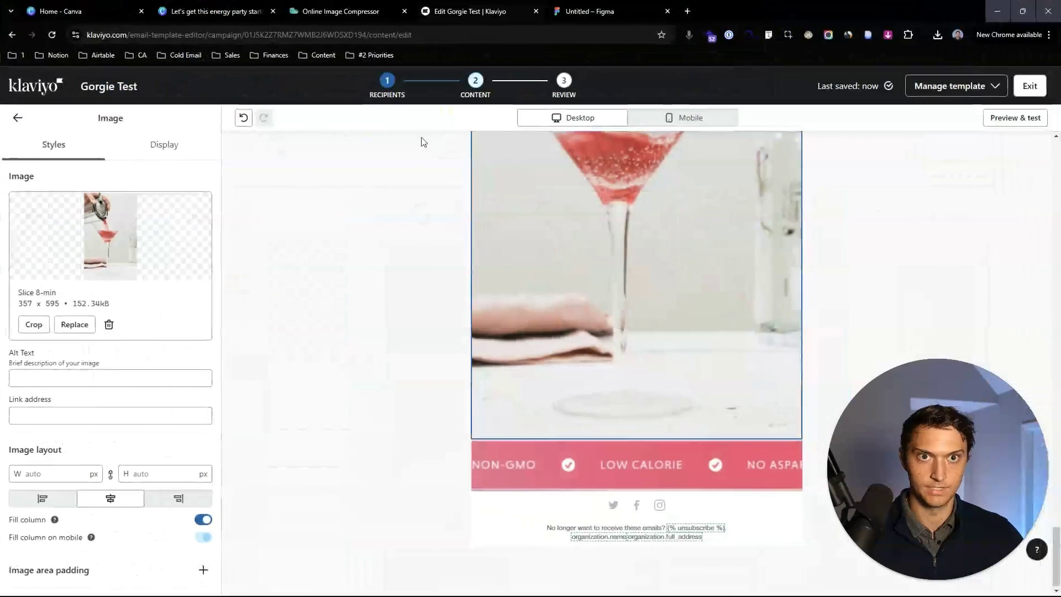
pyautogui.scroll(15, 380, 298)
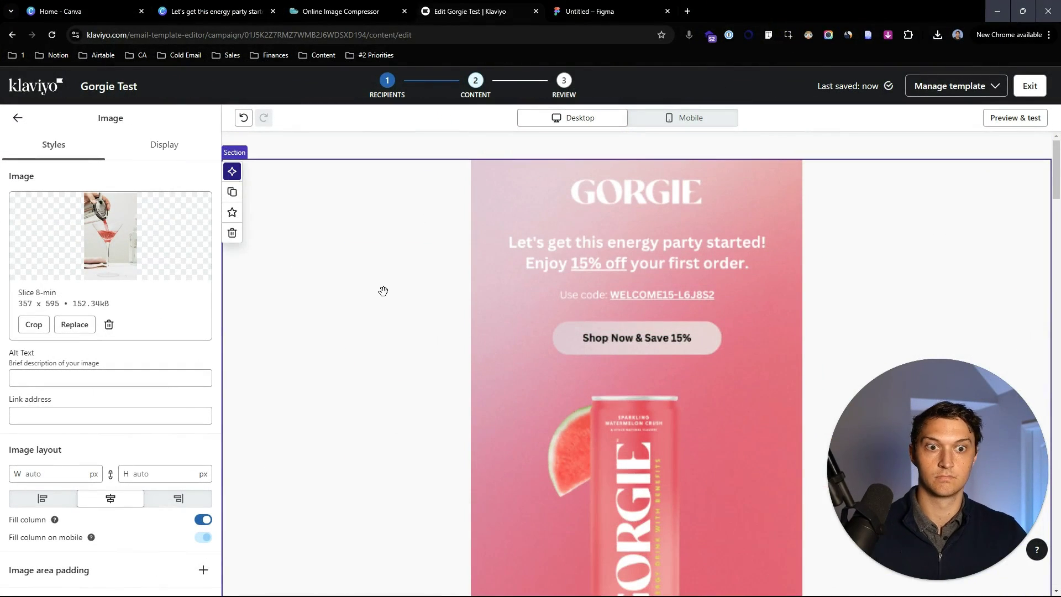
pyautogui.click(588, 16)
pyautogui.click(474, 15)
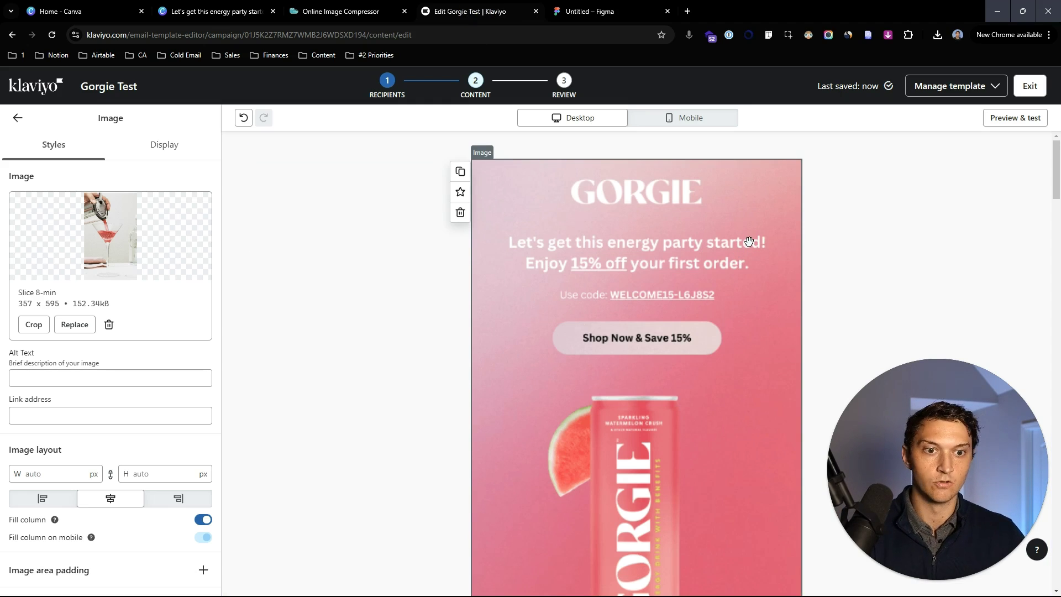
pyautogui.scroll(-1, 750, 238)
pyautogui.scroll(1, 752, 233)
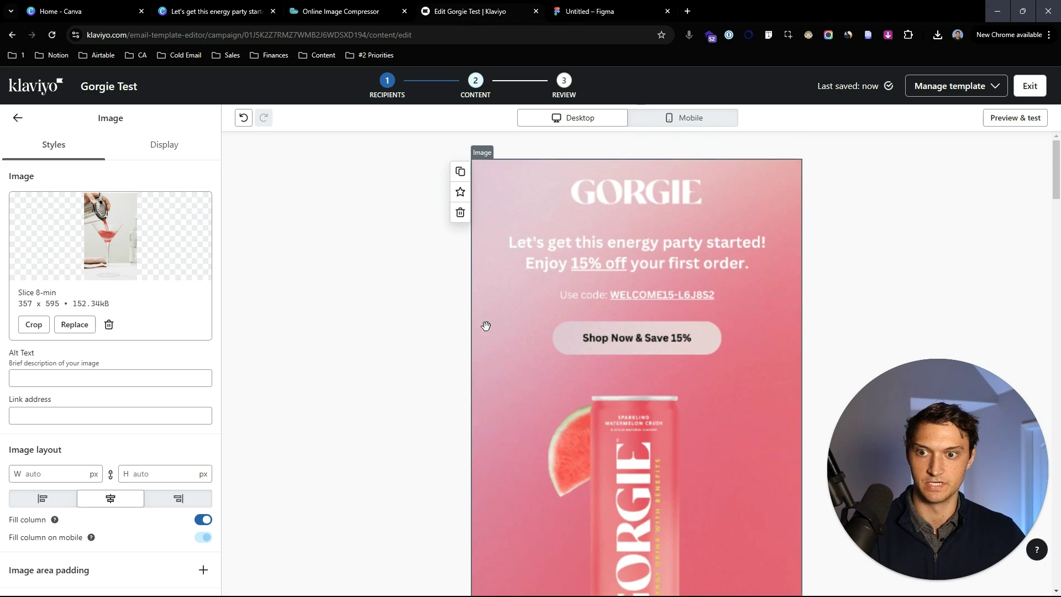
# Enter 'Let's get this energy party started!' as the hero slice's alt text
pyautogui.click(128, 376)
pyautogui.scroll(-1, 735, 249)
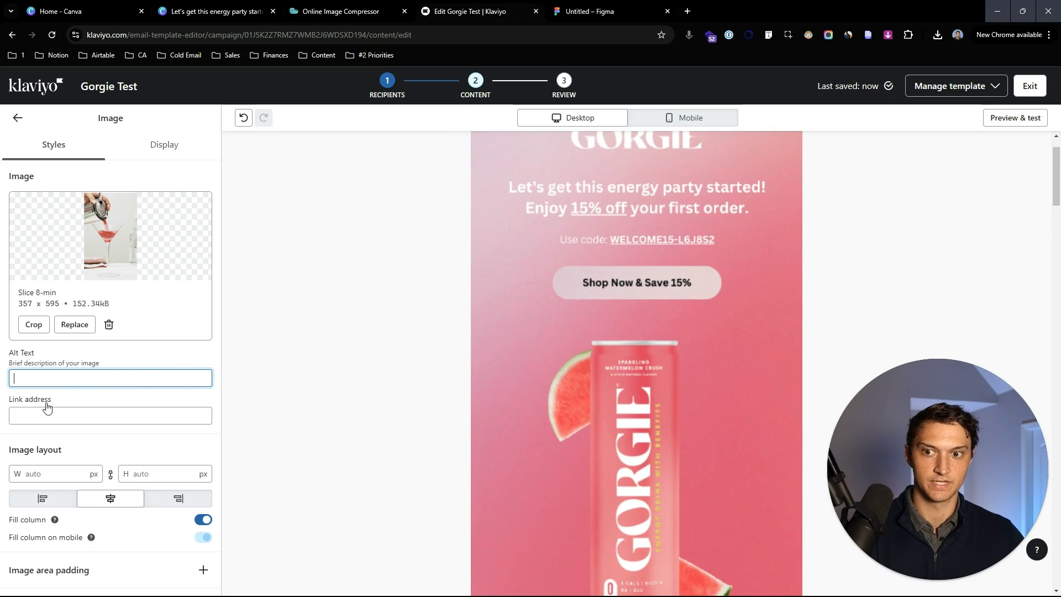
pyautogui.click(54, 416)
pyautogui.click(100, 380)
pyautogui.click(142, 420)
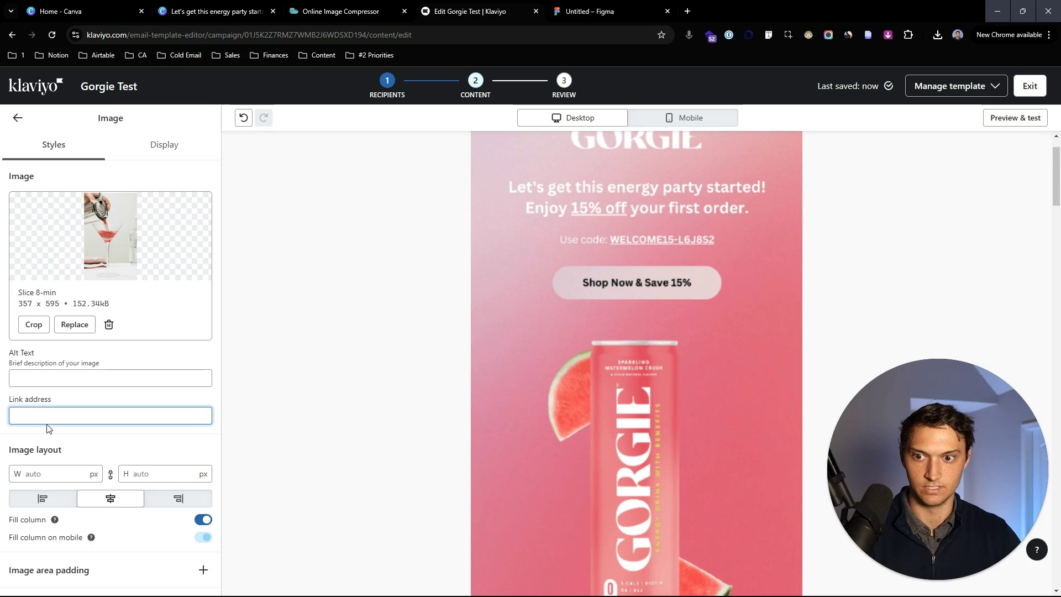
pyautogui.click(53, 379)
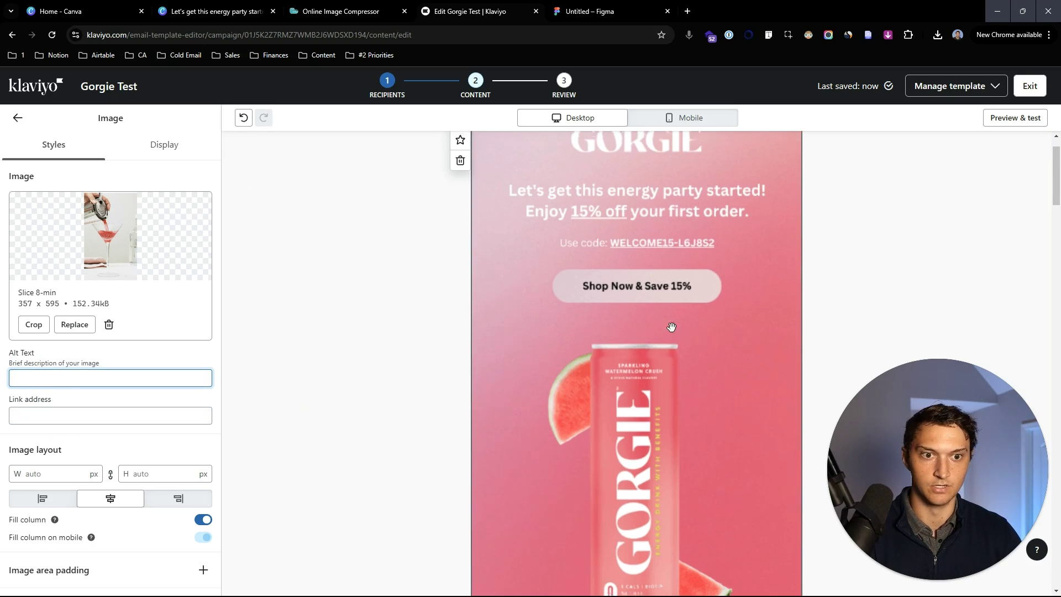
pyautogui.scroll(1, 654, 169)
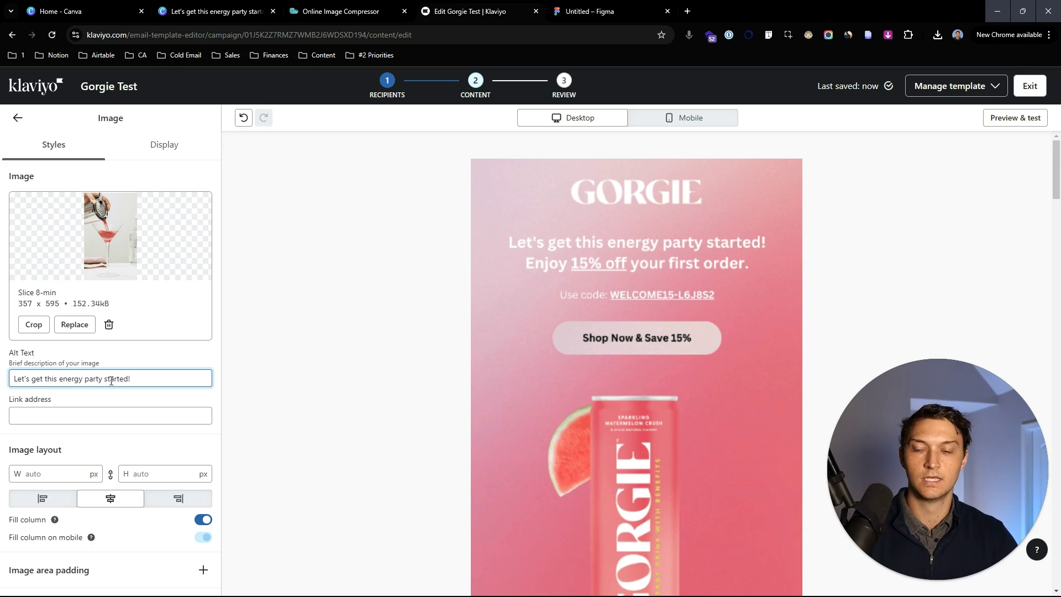
pyautogui.moveTo(131, 379); pyautogui.dragTo(2, 369)
pyautogui.click(175, 377)
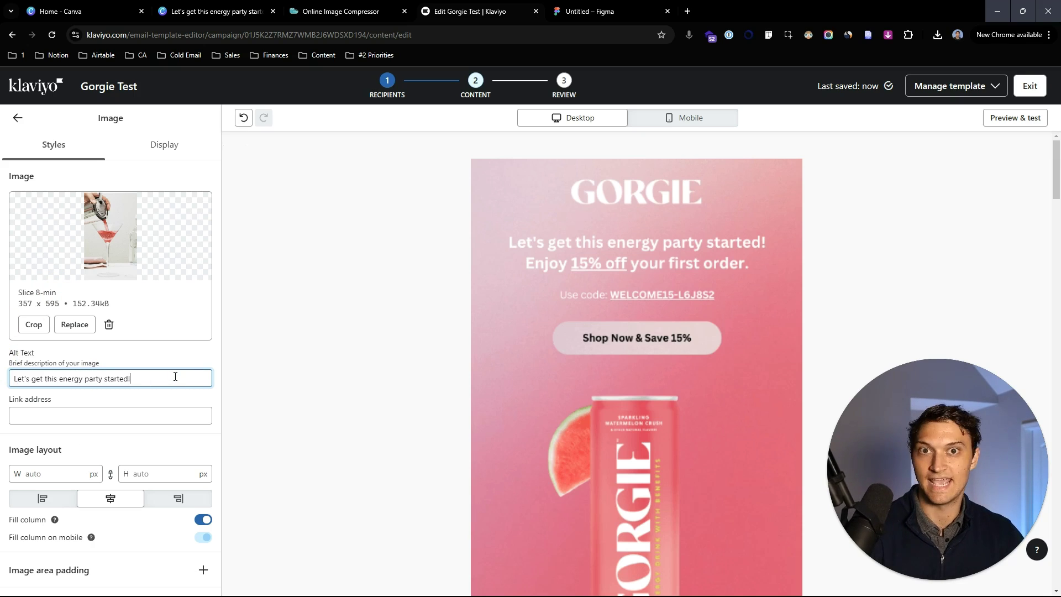
pyautogui.moveTo(177, 377); pyautogui.dragTo(2, 379)
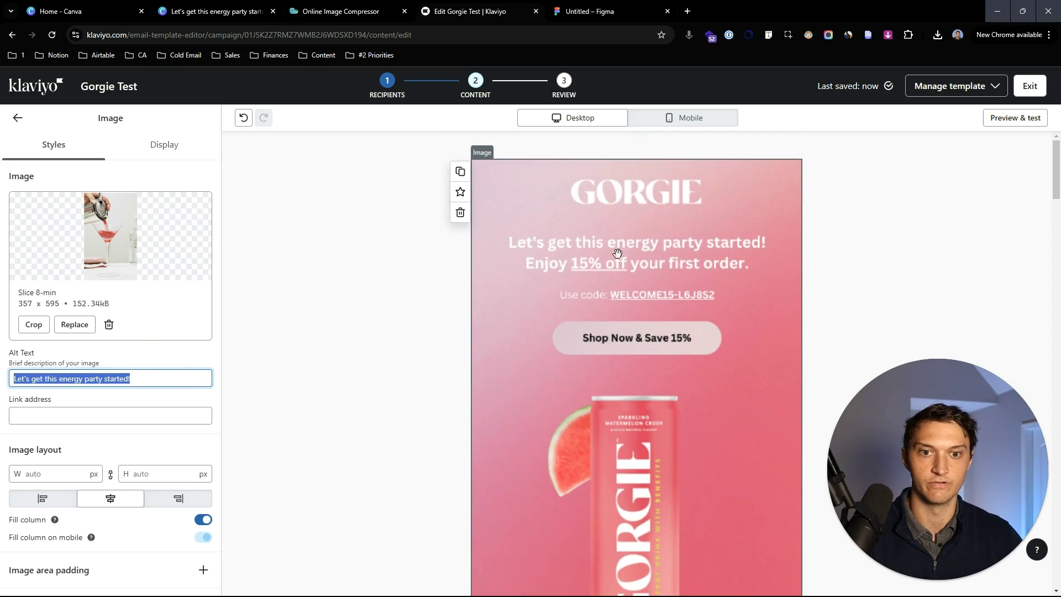
pyautogui.moveTo(131, 379); pyautogui.dragTo(21, 382)
pyautogui.scroll(-12, 598, 315)
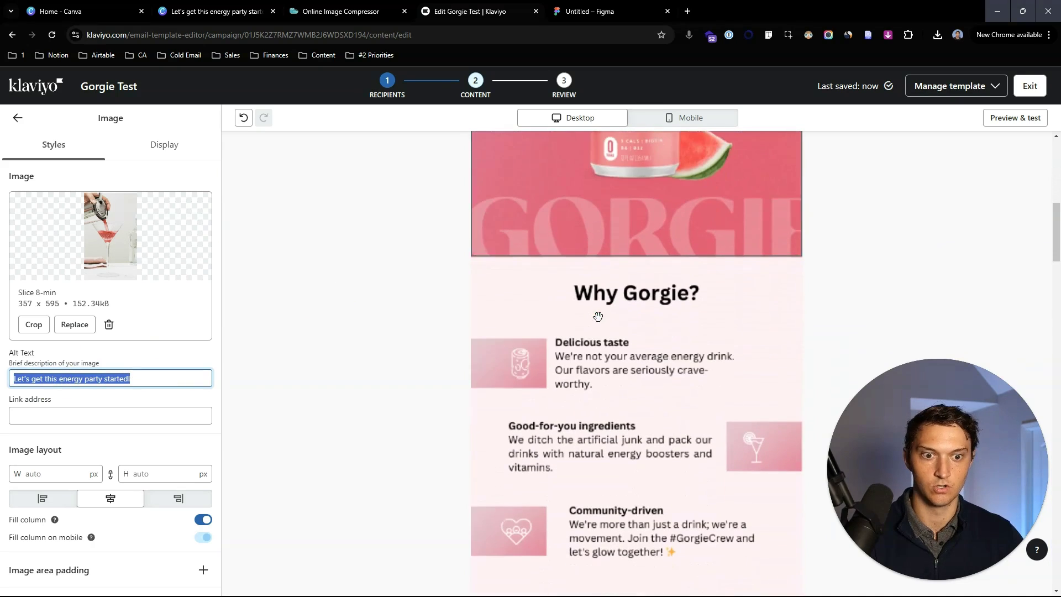
# Select the Why Gorgie? image and begin entering its alt text 'Why Gorgie?'
pyautogui.click(725, 333)
pyautogui.scroll(-2, 419, 336)
pyautogui.click(136, 376)
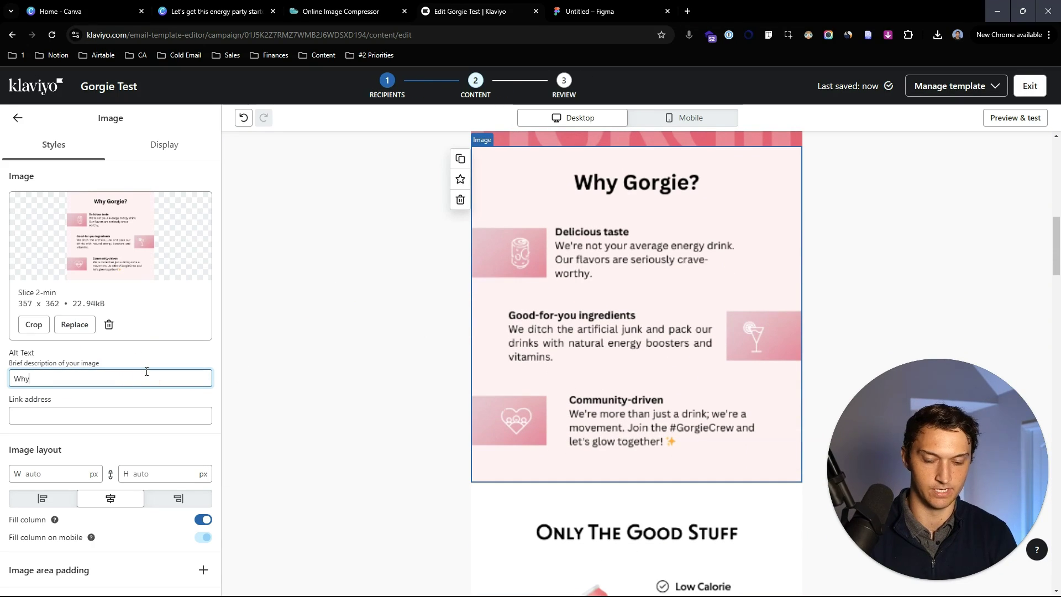
# Go through the link address fields of the Only The Good Stuff, testimonial and Main Character Energy slices
pyautogui.click(181, 415)
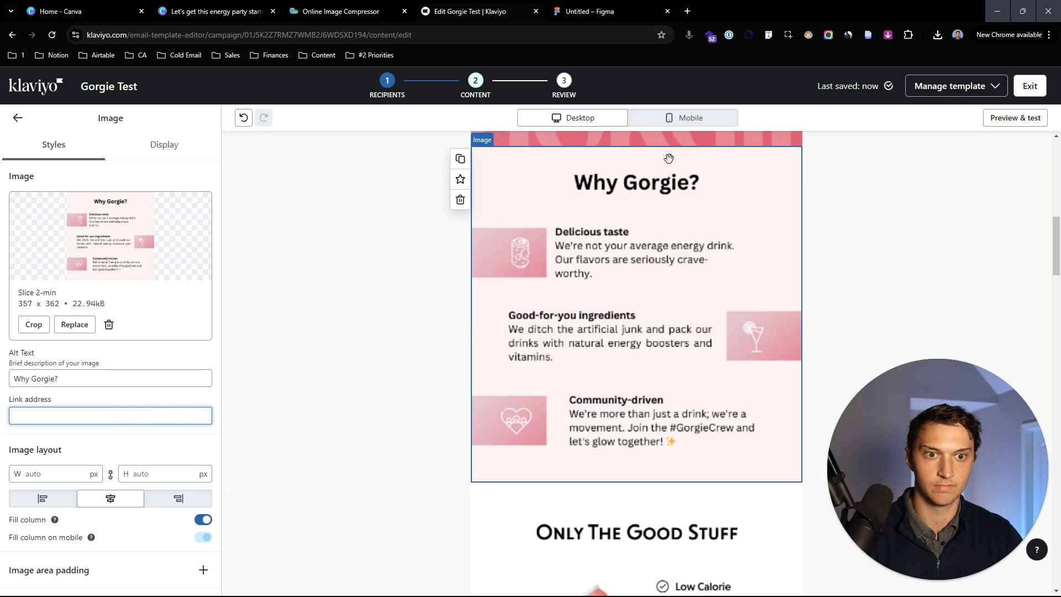
pyautogui.scroll(-7, 692, 220)
pyautogui.click(722, 307)
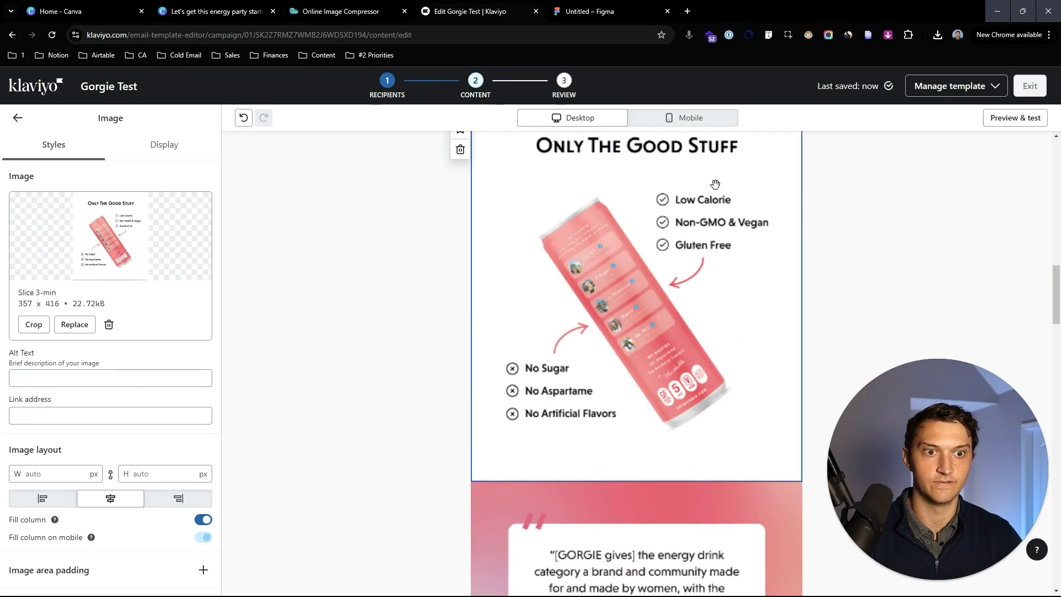
pyautogui.scroll(-6, 715, 251)
pyautogui.click(715, 251)
pyautogui.scroll(-6, 711, 249)
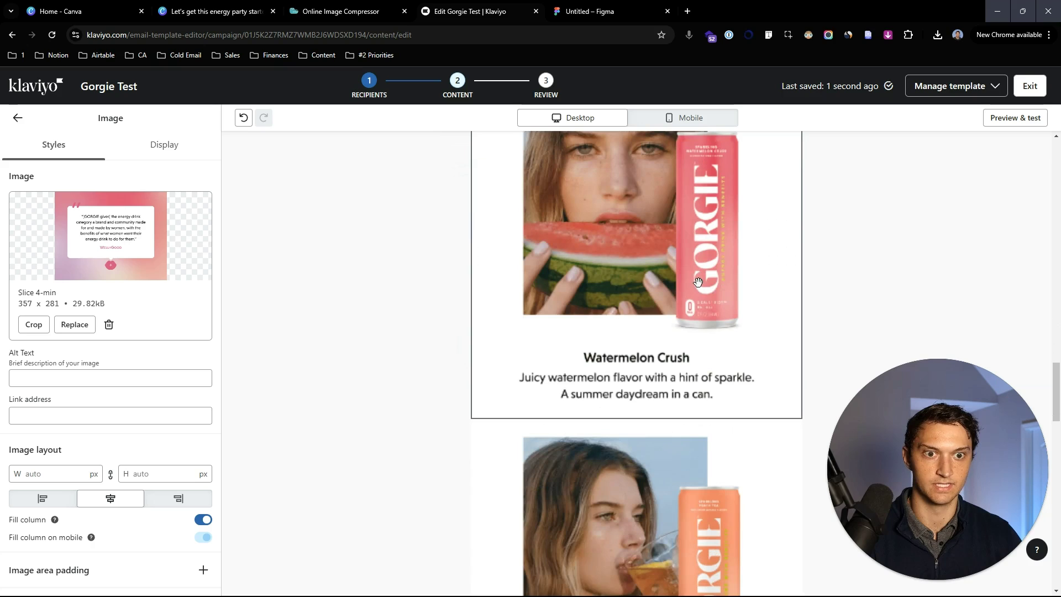
pyautogui.click(698, 282)
pyautogui.scroll(4, 662, 293)
pyautogui.scroll(-2, 626, 304)
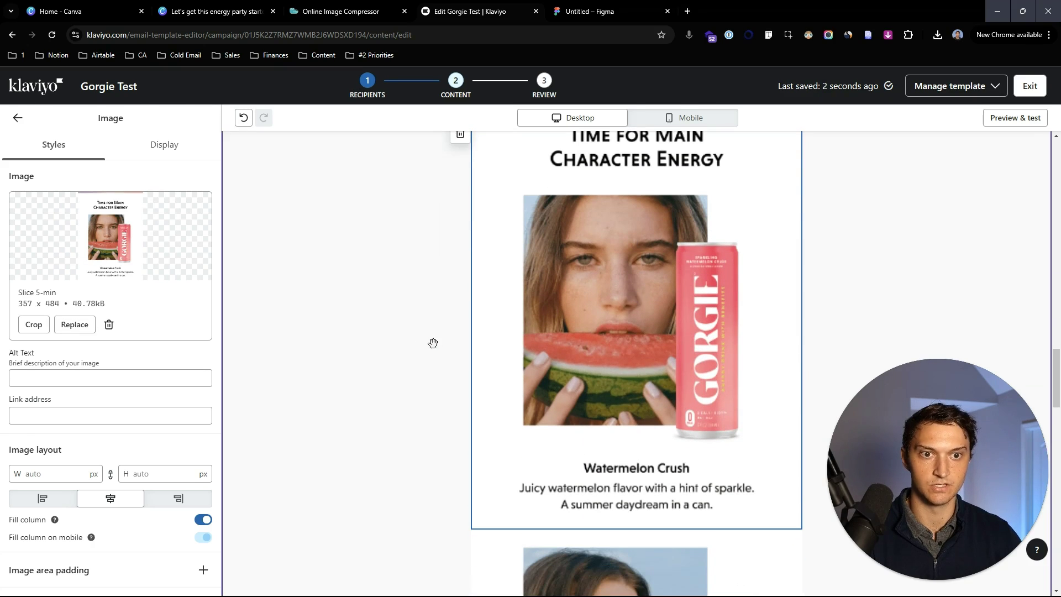
pyautogui.click(47, 421)
pyautogui.click(48, 422)
# Check the alt text and link address fields of the Peach Tea and Electric Berry slices
pyautogui.scroll(-6, 635, 347)
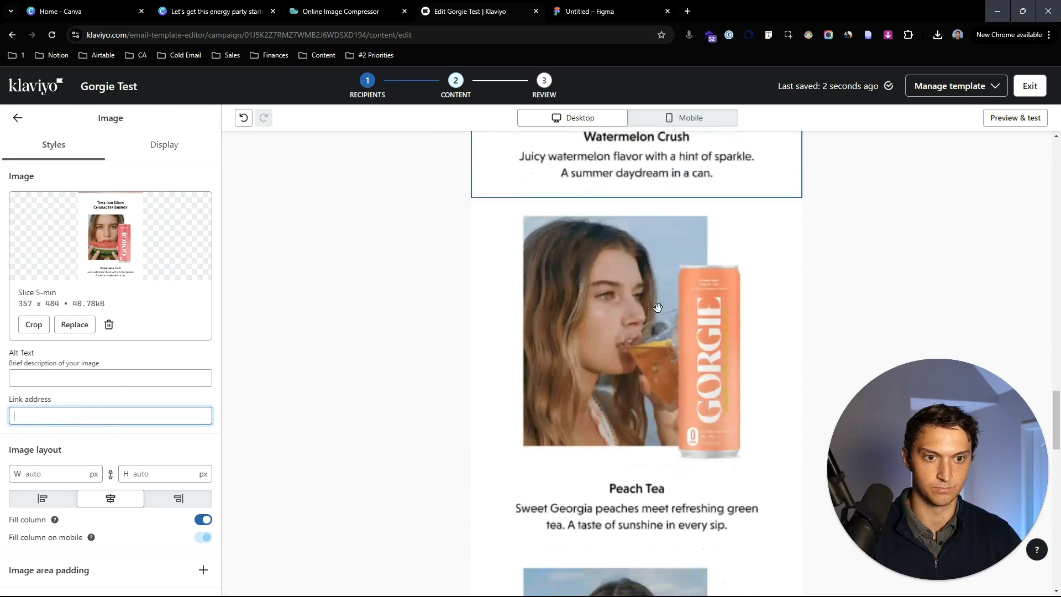
pyautogui.click(661, 298)
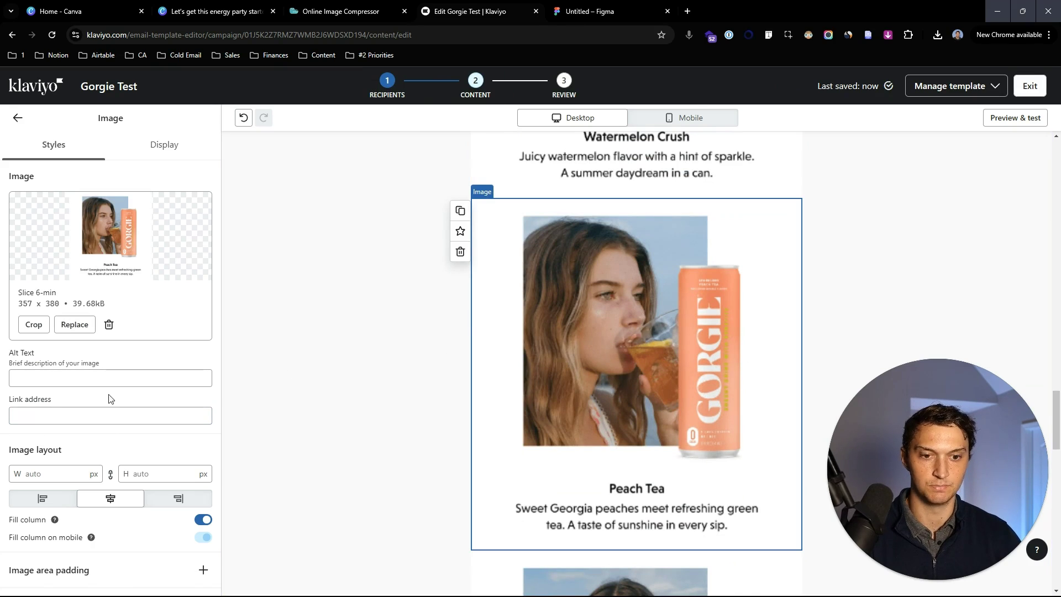
pyautogui.click(163, 415)
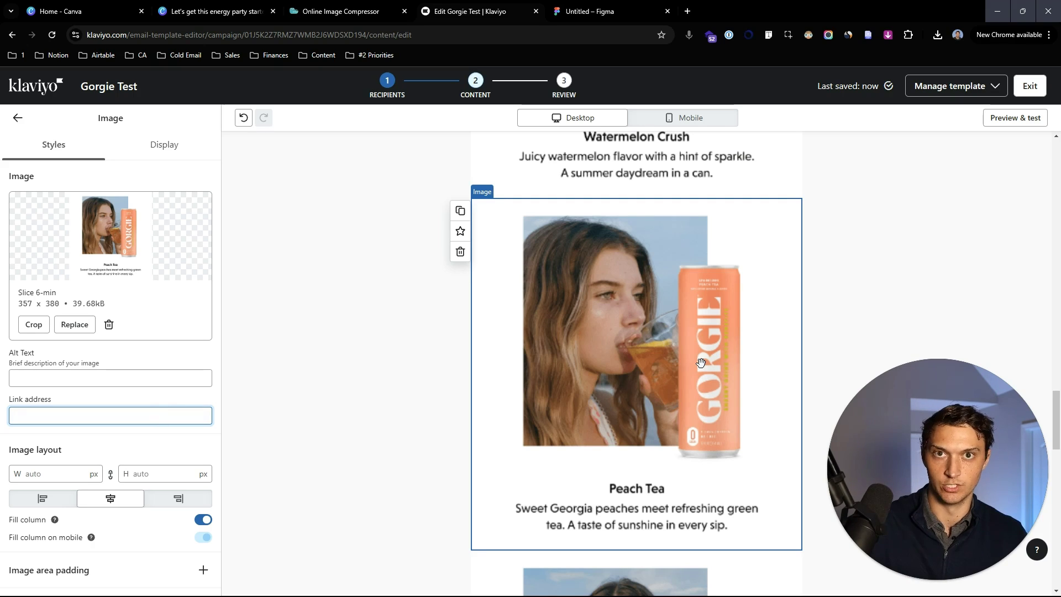
pyautogui.scroll(-15, 700, 362)
pyautogui.scroll(4, 727, 267)
pyautogui.click(701, 254)
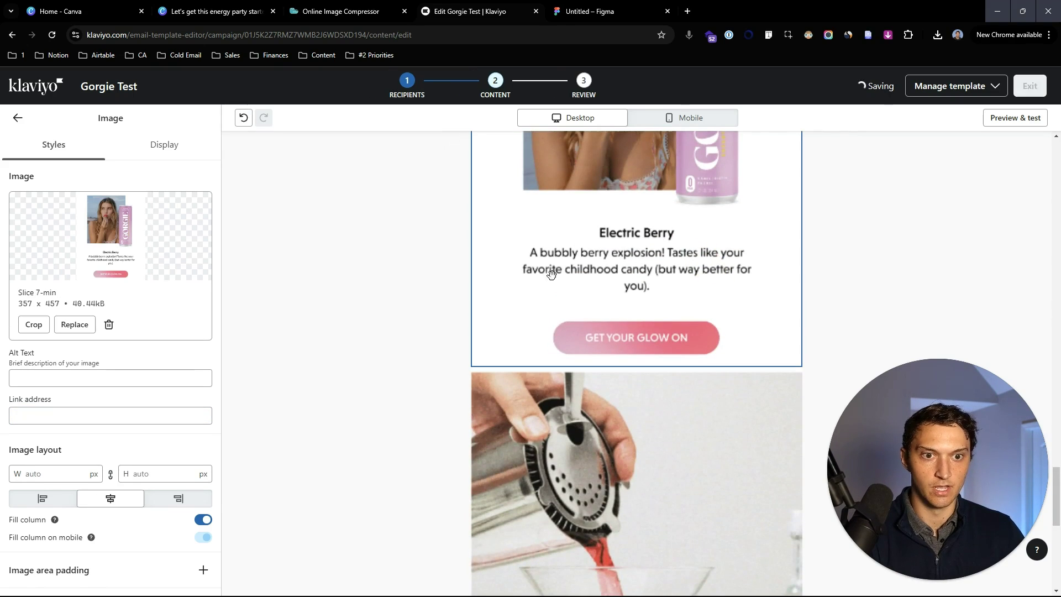
pyautogui.click(82, 375)
pyautogui.click(87, 414)
# Select the social links block in the footer to show its icon settings
pyautogui.scroll(5, 726, 363)
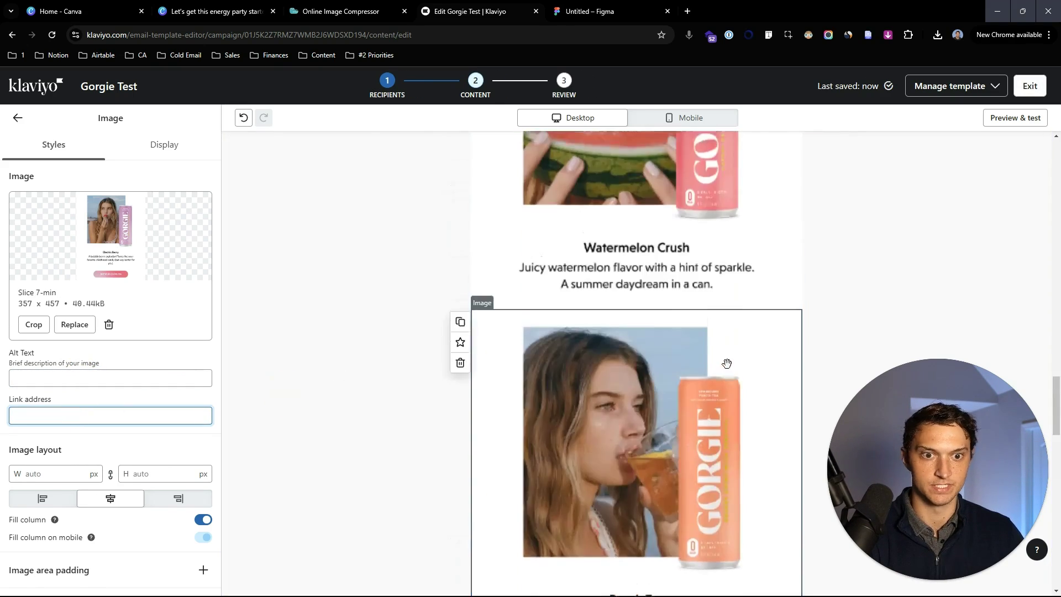
pyautogui.scroll(15, 726, 363)
pyautogui.scroll(-20, 713, 345)
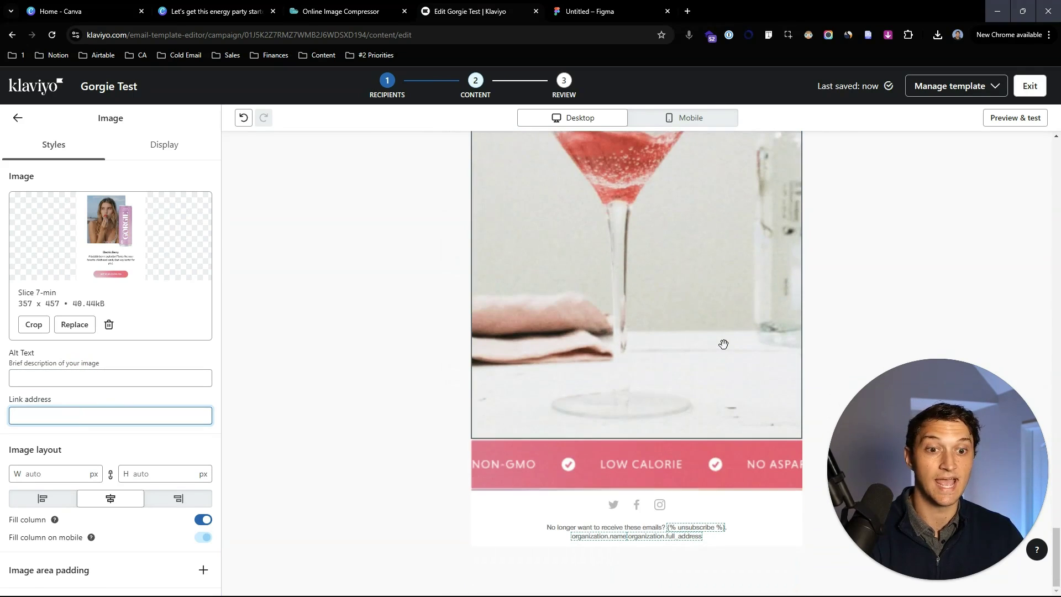
pyautogui.click(709, 509)
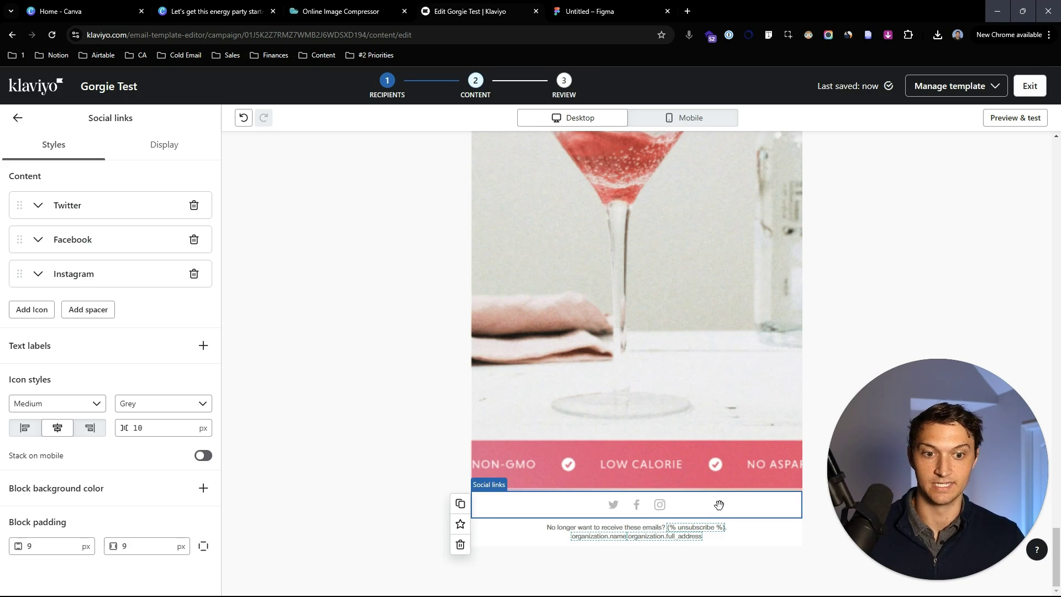
# Delete the social icons row from the bottom of the email
pyautogui.click(696, 426)
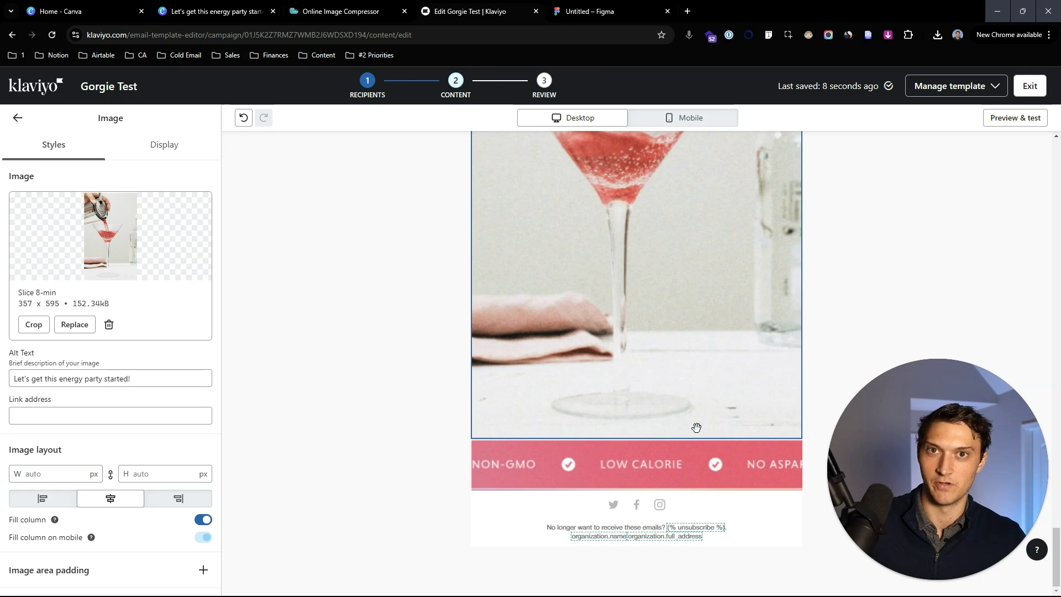
pyautogui.click(489, 505)
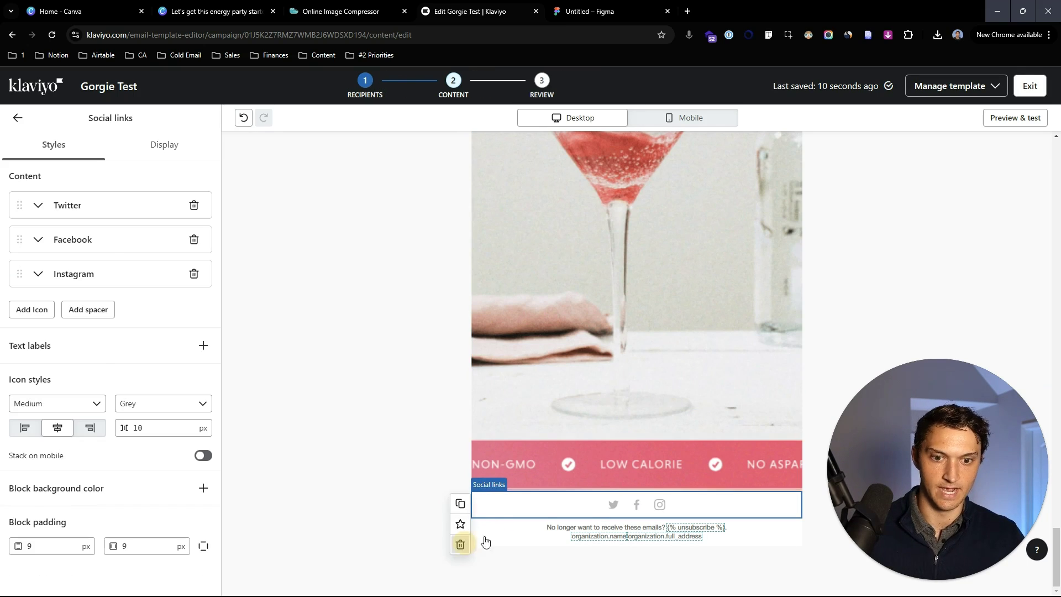
pyautogui.click(460, 544)
# Add the universal Gorgie Footer Example section at the end, below the NON-GMO band
pyautogui.click(175, 152)
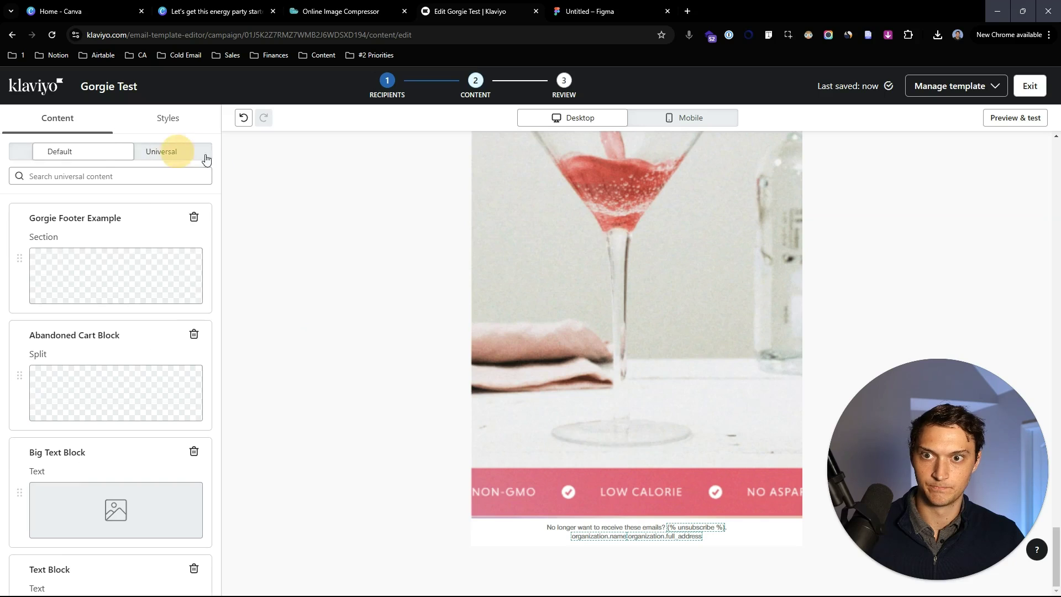
pyautogui.moveTo(87, 220); pyautogui.dragTo(639, 509)
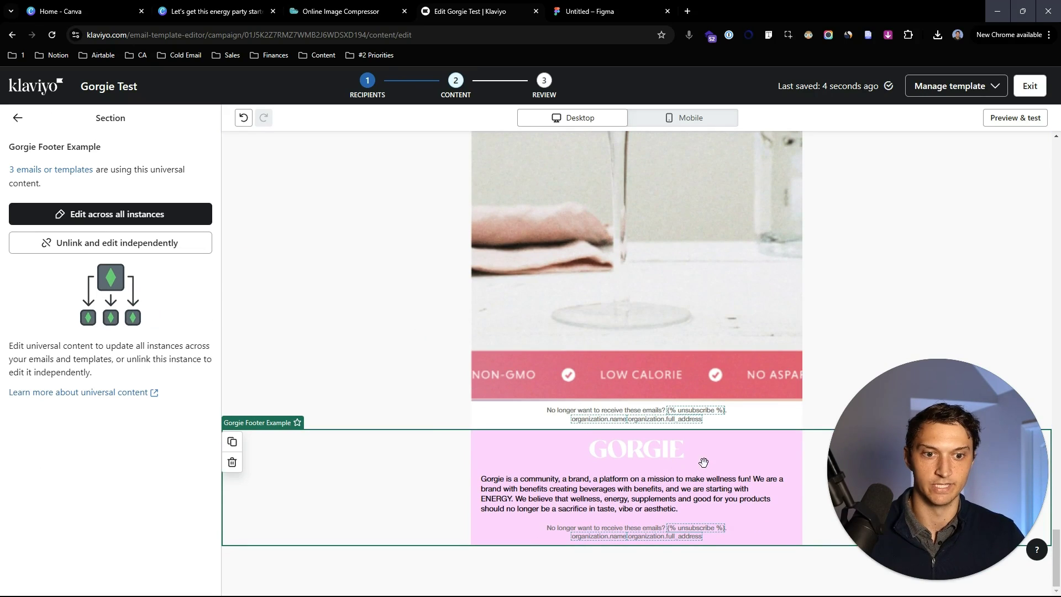
pyautogui.click(703, 485)
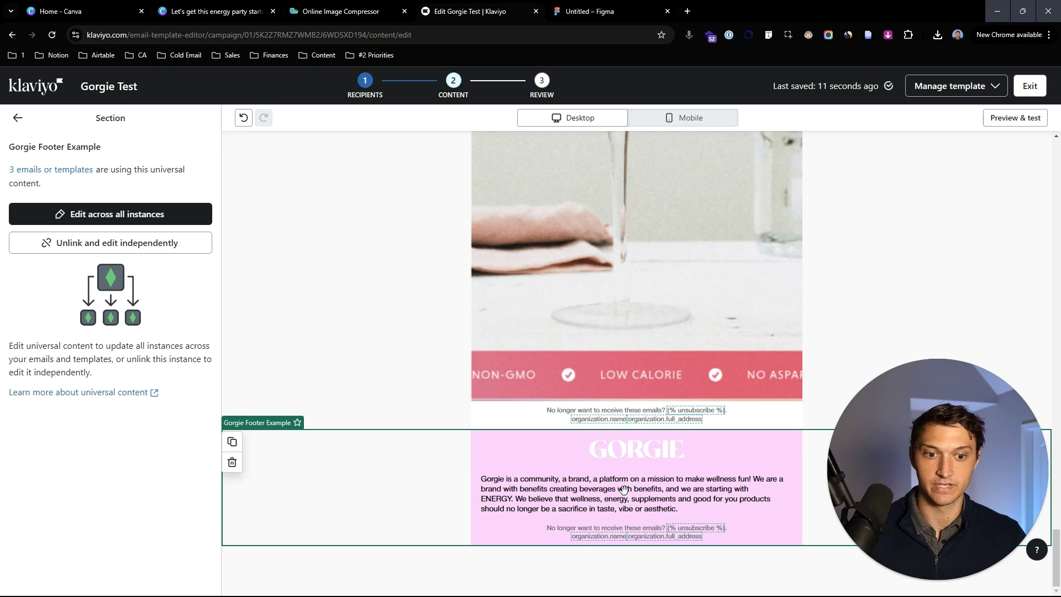
pyautogui.scroll(10, 704, 235)
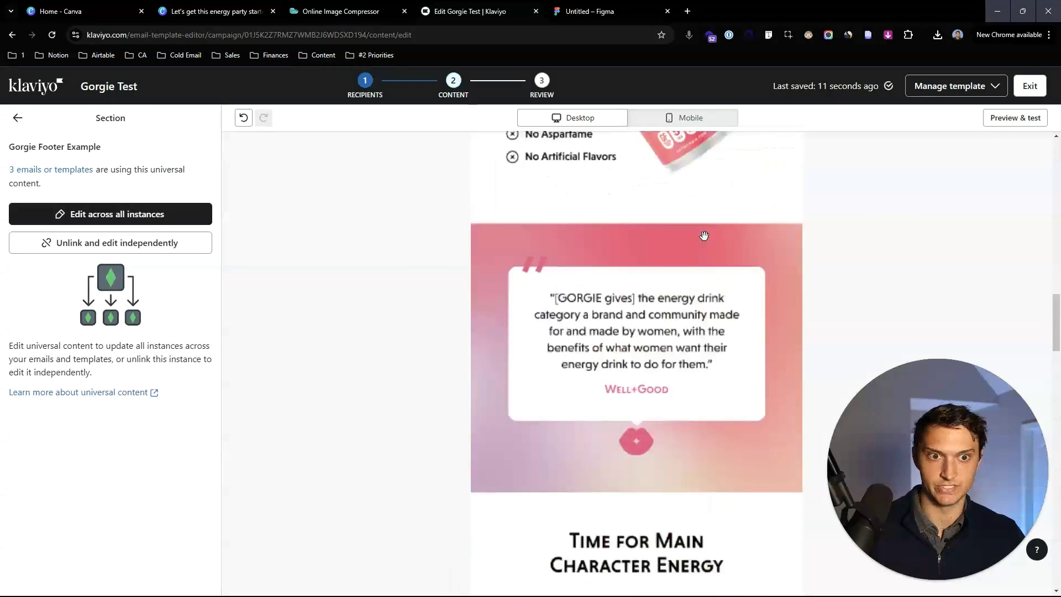
pyautogui.scroll(10, 704, 236)
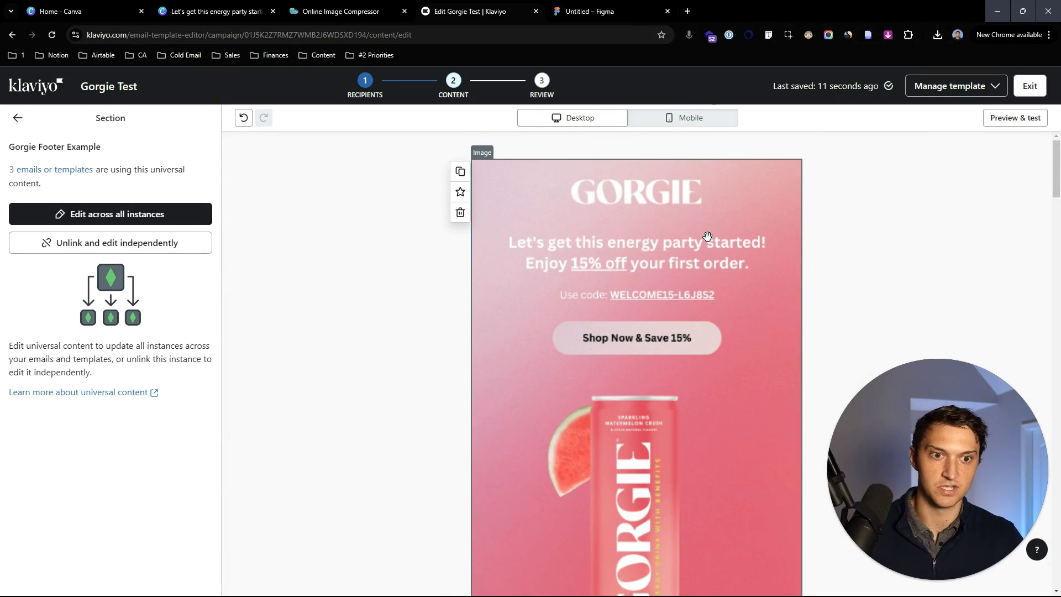
pyautogui.click(707, 237)
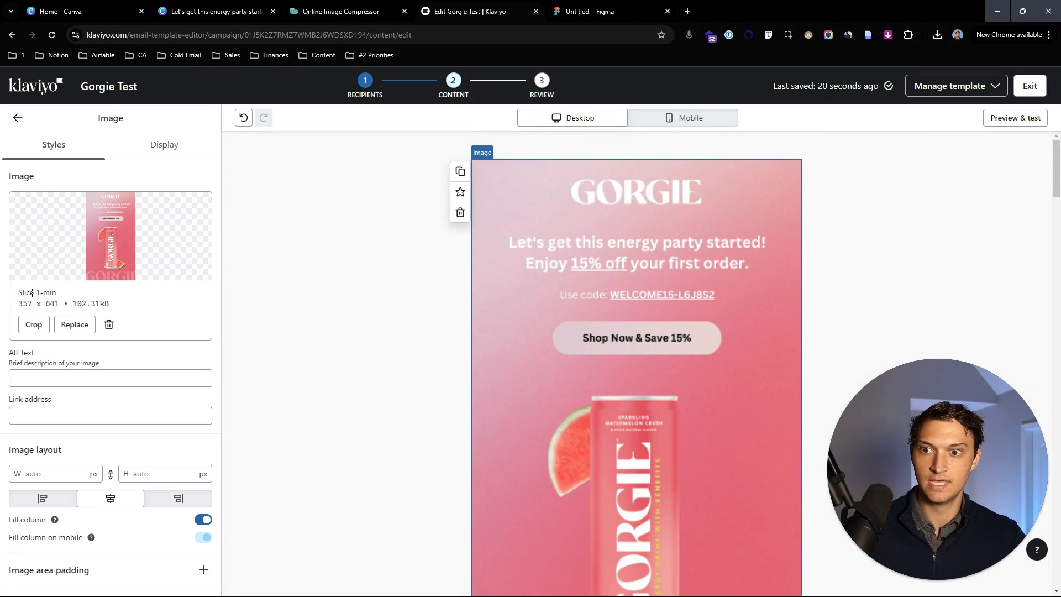
pyautogui.moveTo(32, 292); pyautogui.dragTo(90, 300)
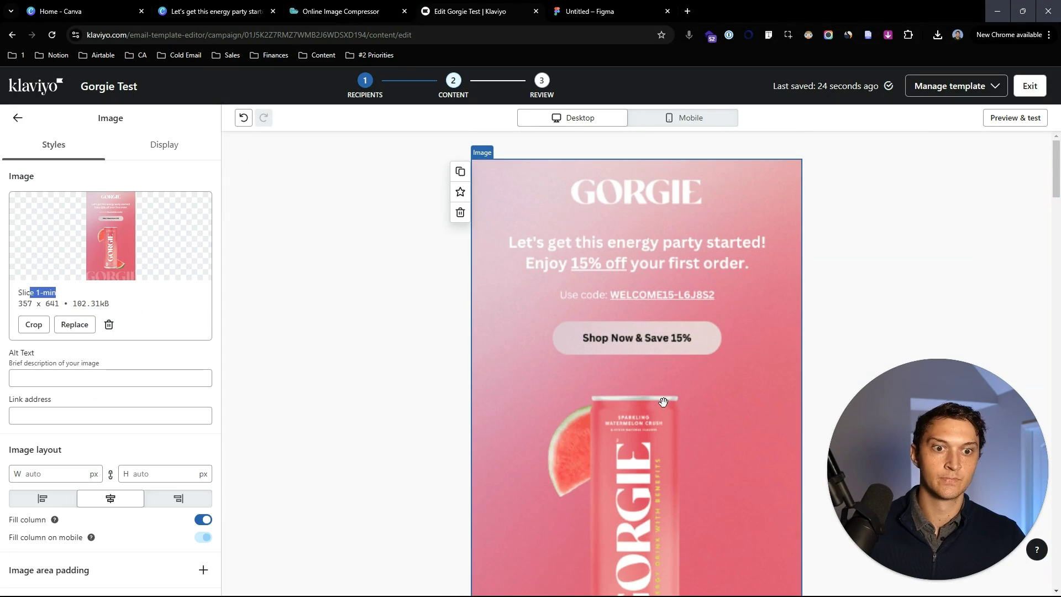
pyautogui.click(92, 380)
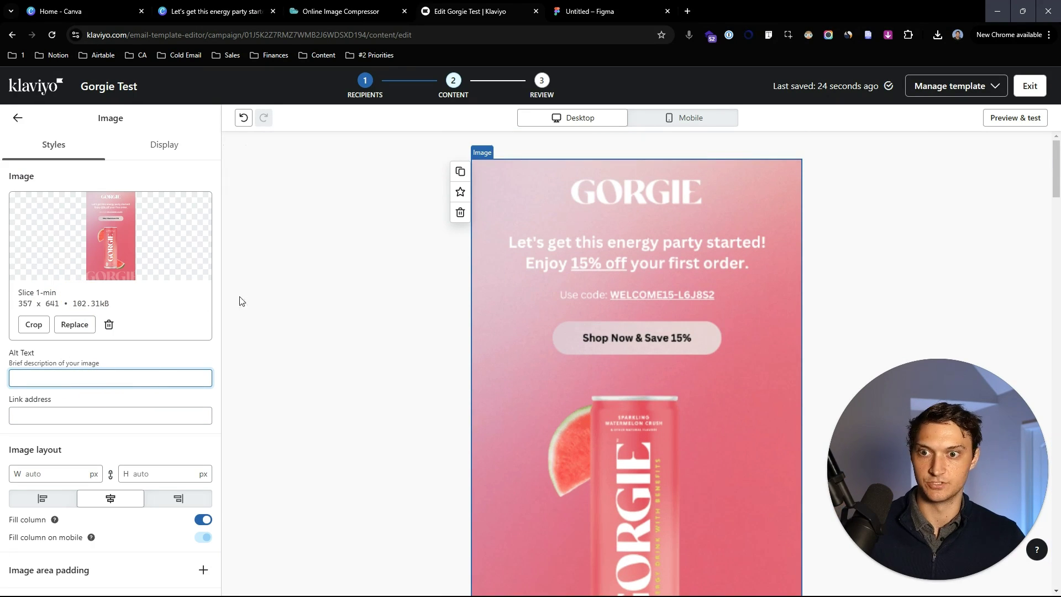
pyautogui.scroll(-8, 758, 408)
pyautogui.scroll(-10, 758, 408)
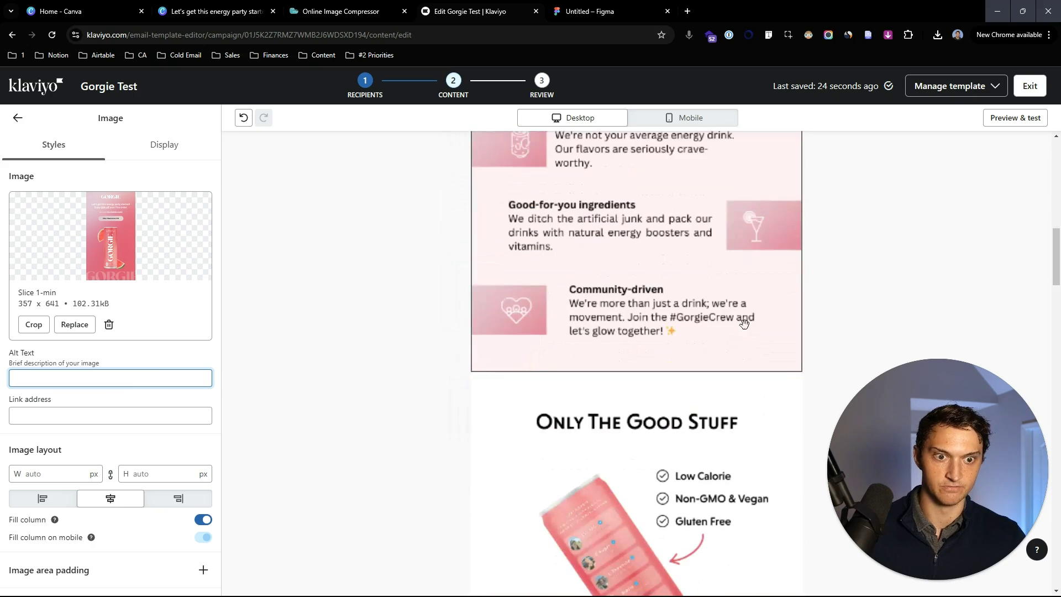
pyautogui.click(742, 474)
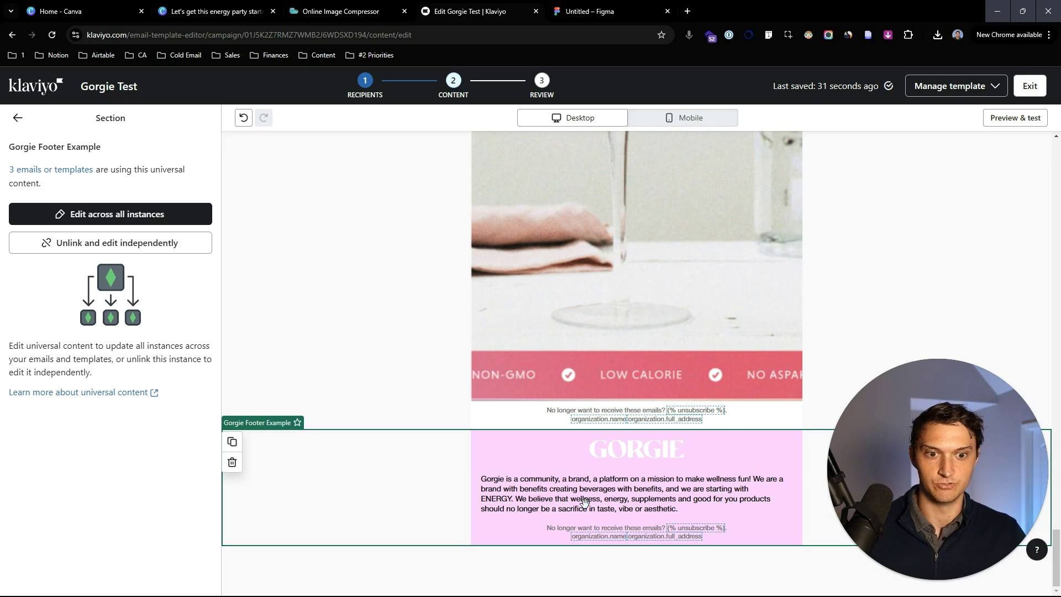
# Delete the separate default unsubscribe text block sitting above the Gorgie footer
pyautogui.click(511, 411)
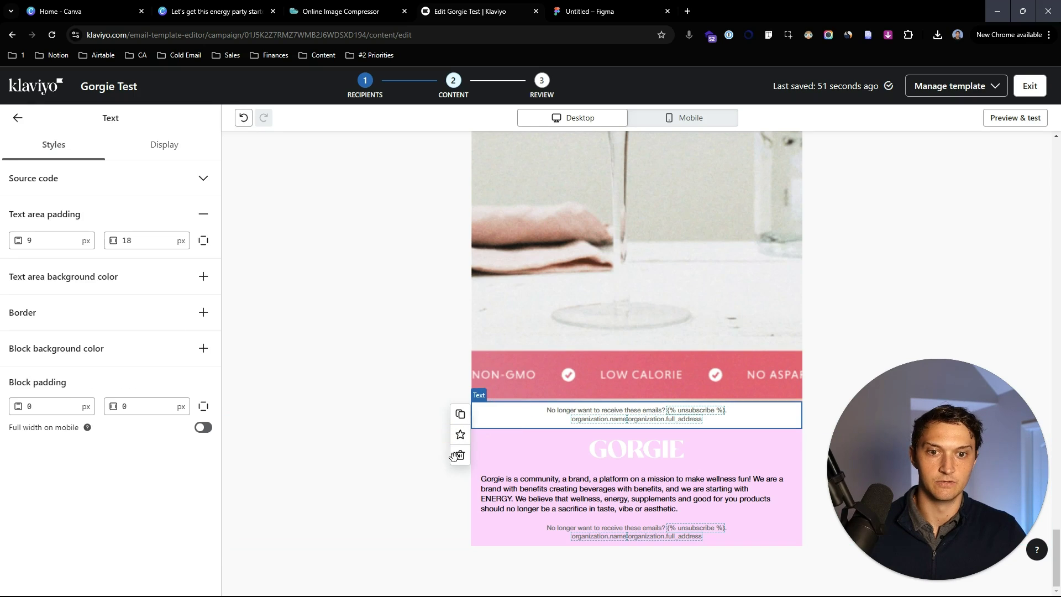
pyautogui.click(454, 455)
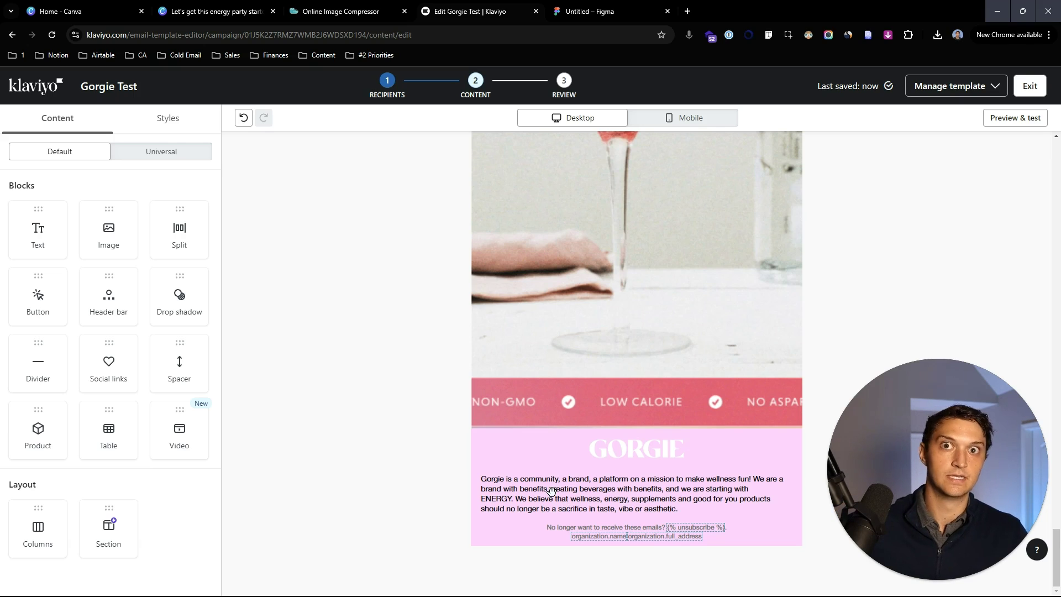
pyautogui.scroll(10, 719, 477)
pyautogui.scroll(5, 720, 477)
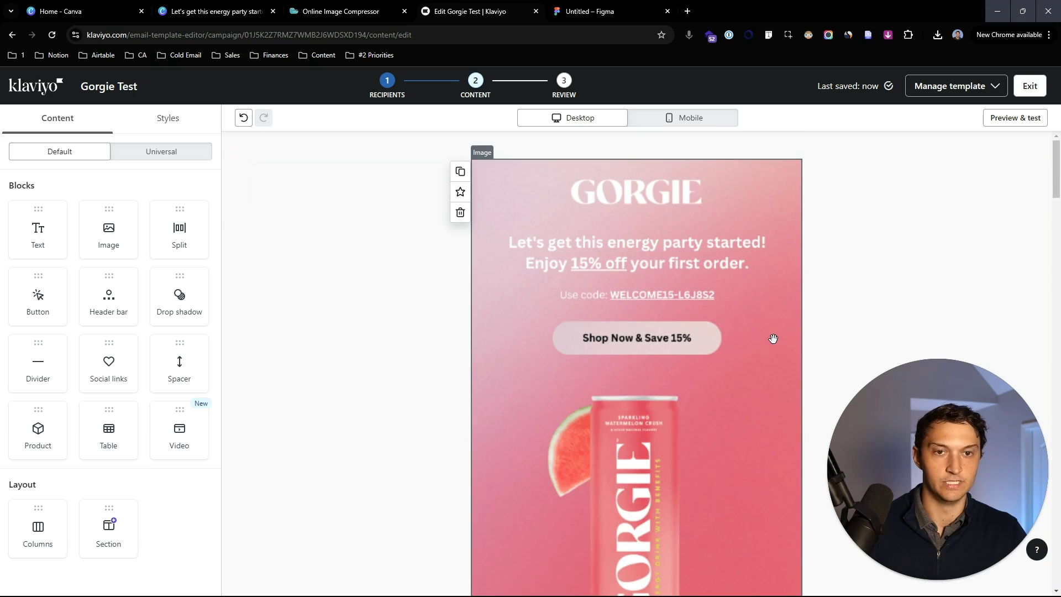
# Set both the subject line and the preview text to 12343
pyautogui.click(1027, 86)
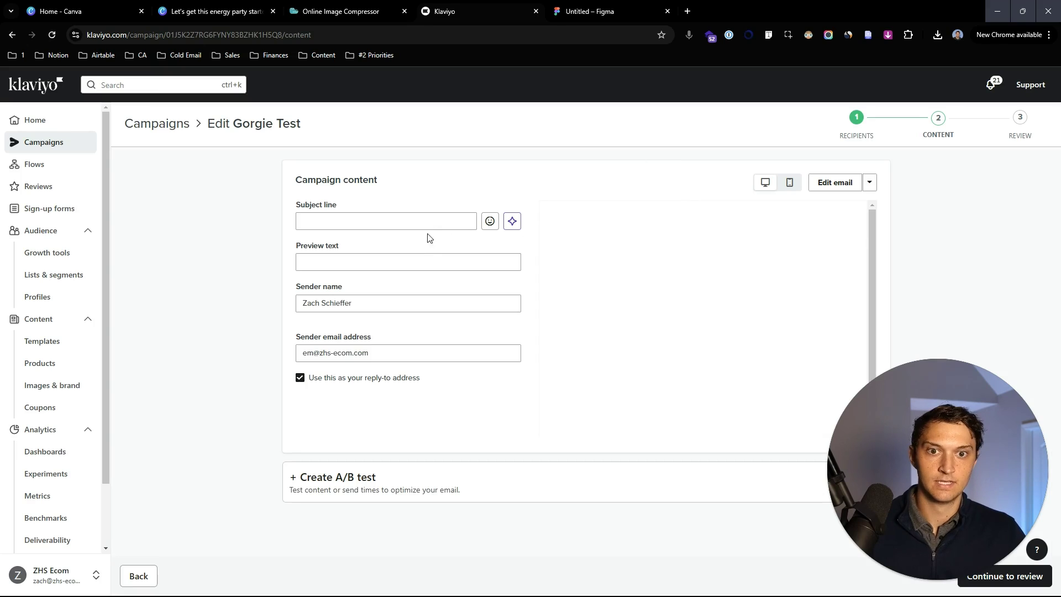
pyautogui.click(420, 221)
pyautogui.write('12343')
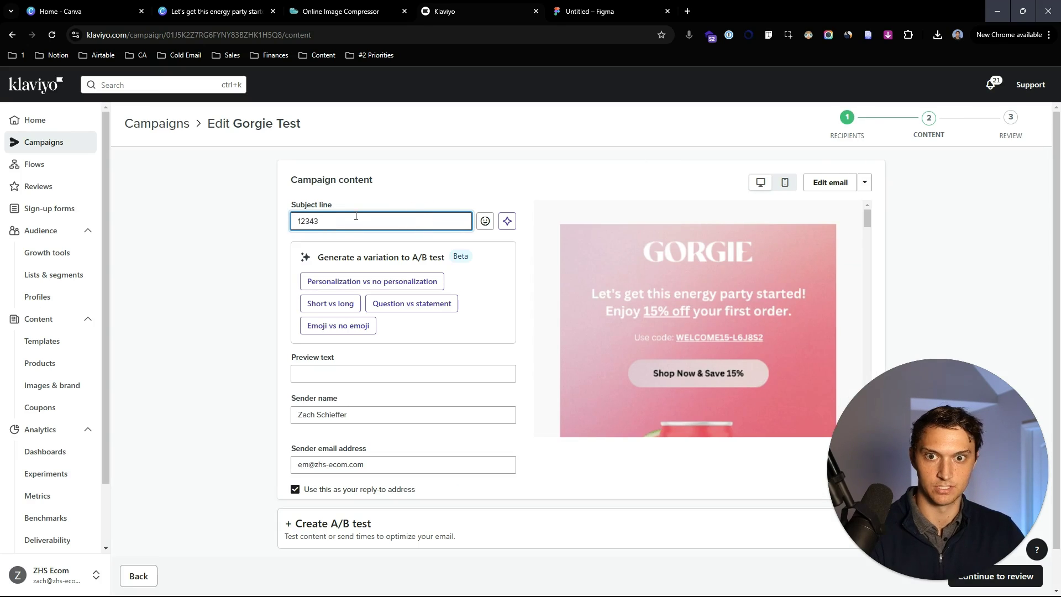
pyautogui.hotkey('ctrl', 'a')
pyautogui.hotkey('ctrl', 'c')
pyautogui.hotkey('ctrl', 'v')
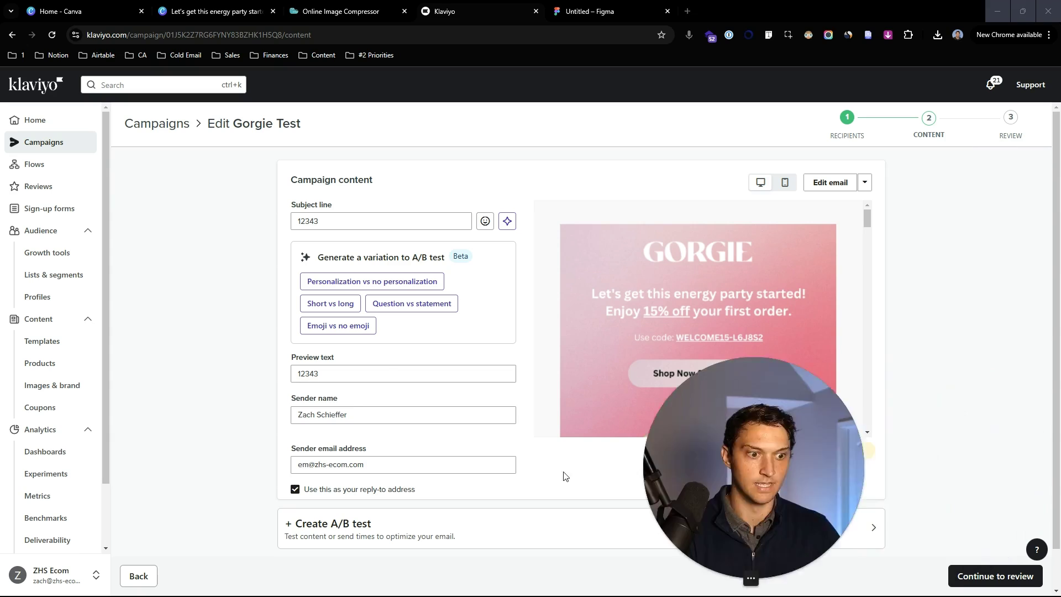
# Review the Gorgie Test campaign and bring up its Schedule or send dialog
pyautogui.click(988, 576)
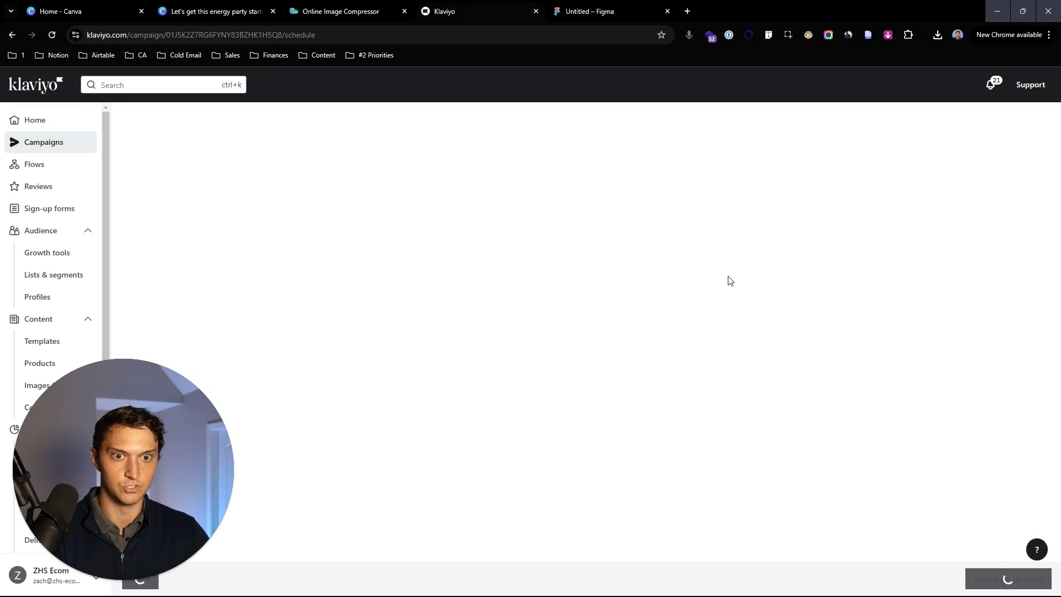
pyautogui.doubleClick(520, 234)
pyautogui.scroll(-3, 389, 180)
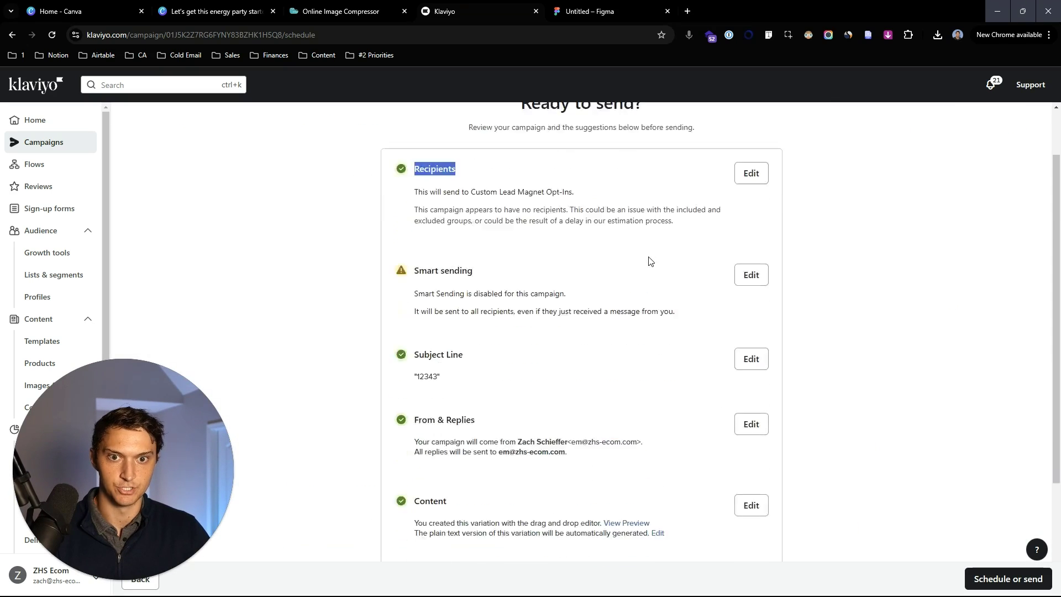
pyautogui.moveTo(390, 181); pyautogui.dragTo(665, 201)
pyautogui.scroll(-1, 571, 234)
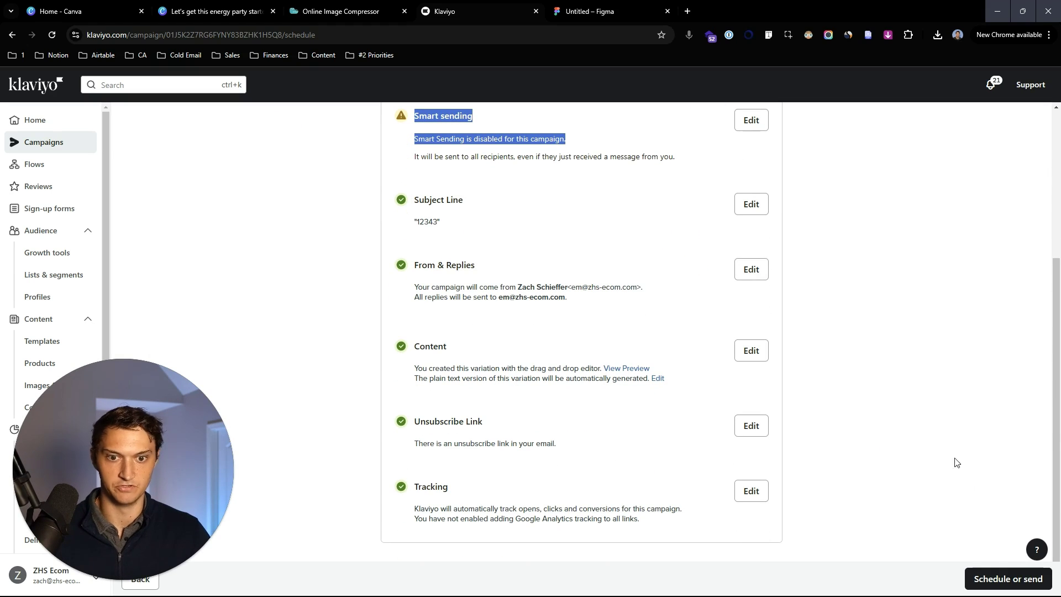
pyautogui.click(1003, 578)
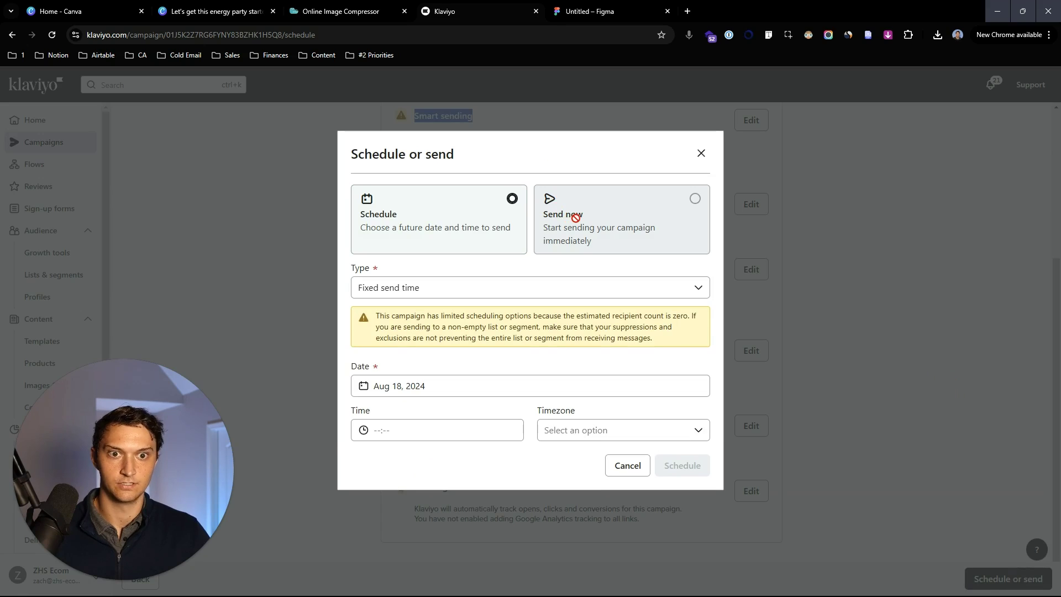